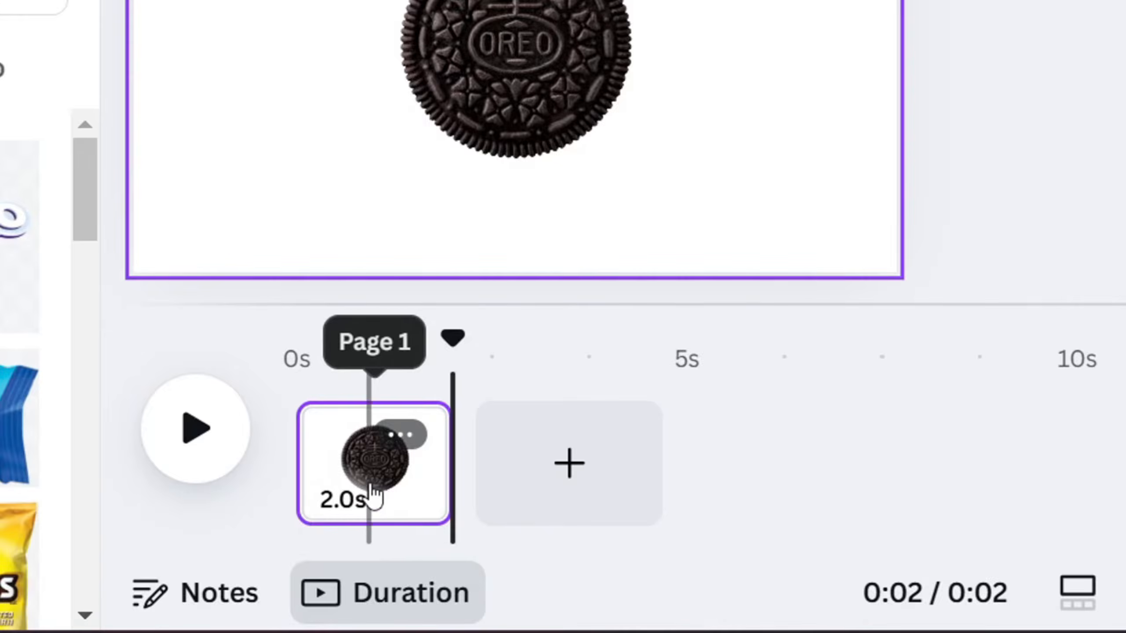
# - Duplicate page 1, which holds the whole Oreo cookie
pyautogui.click(372, 488)
pyautogui.rightClick(379, 497)
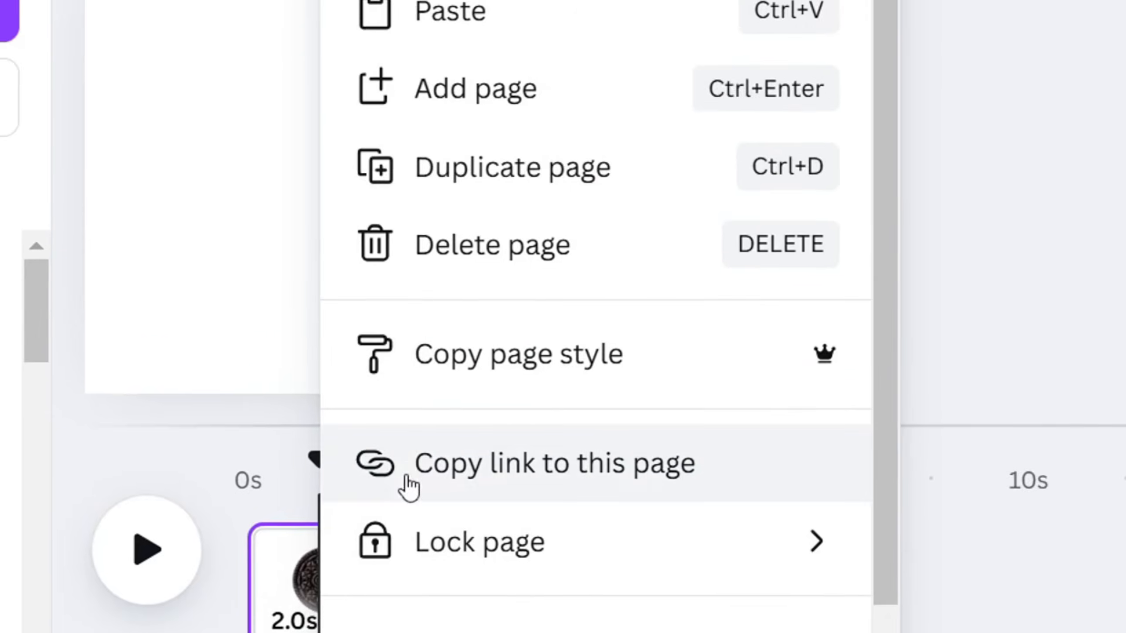
pyautogui.click(519, 275)
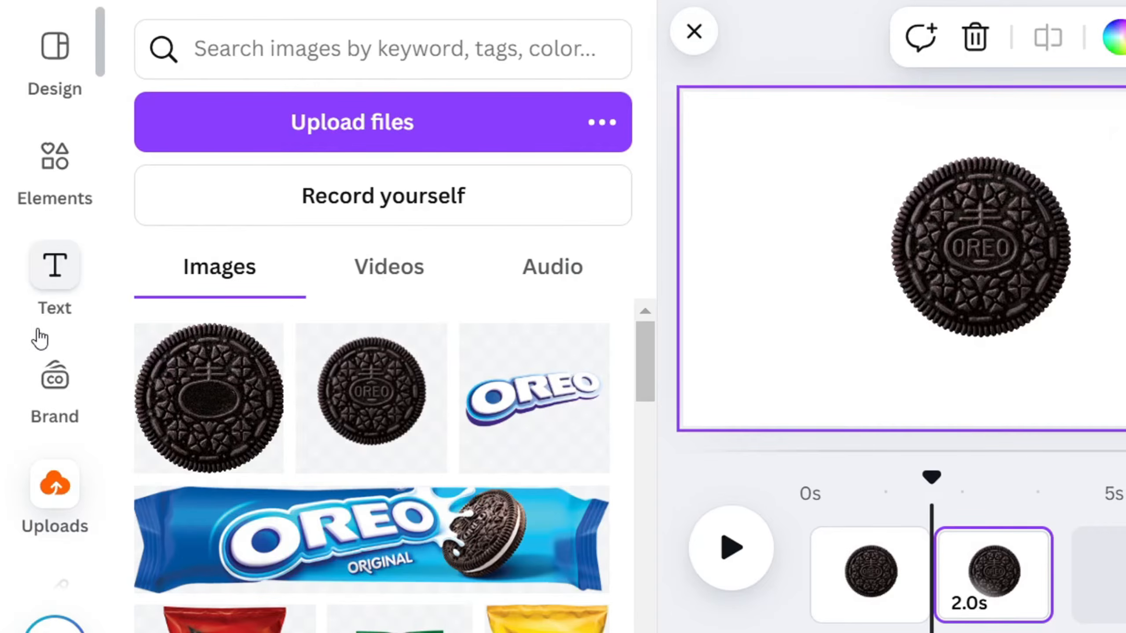
# - Set the drawing marker to white #ffffff with a thickness of 100 and paint a bite out of the cookie's upper-right edge on page 2
pyautogui.scroll(-5, 40, 339)
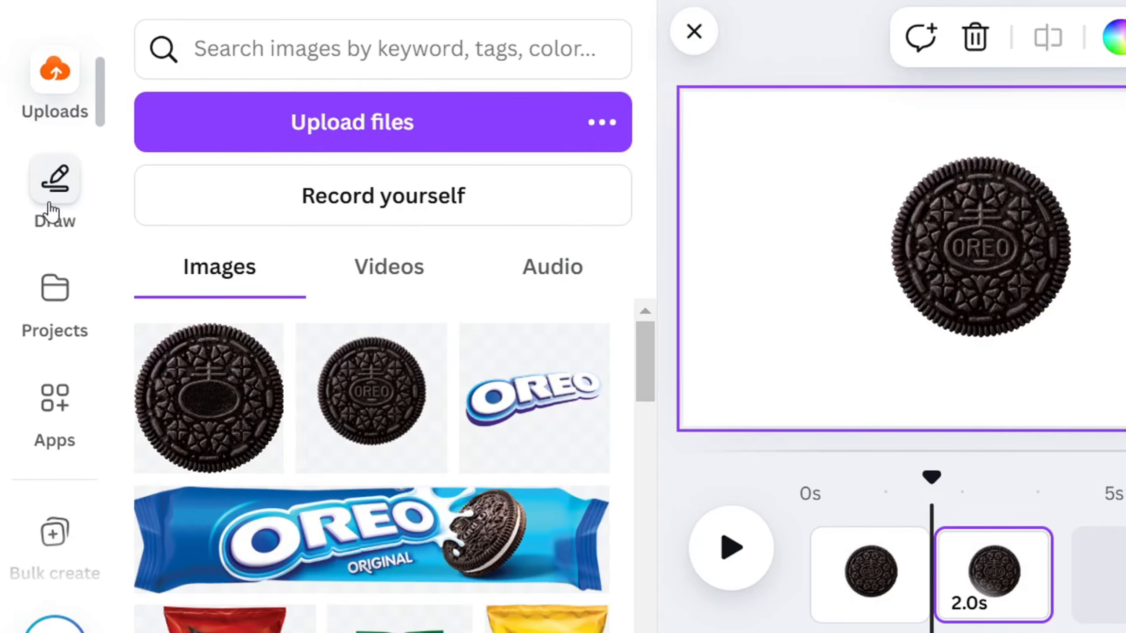
pyautogui.click(53, 207)
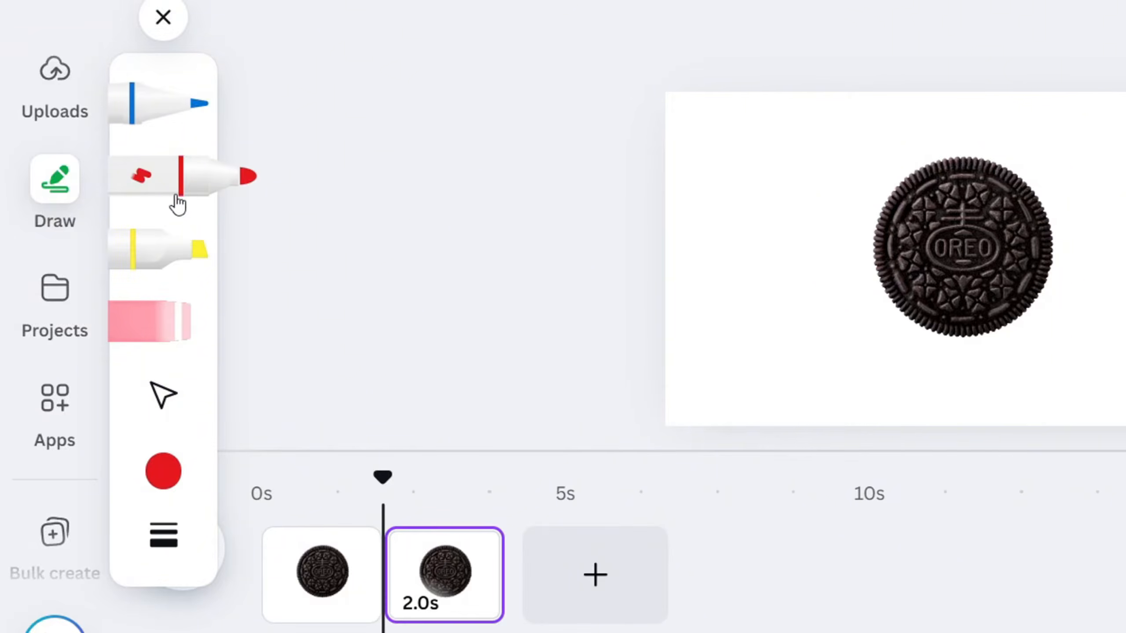
pyautogui.click(163, 471)
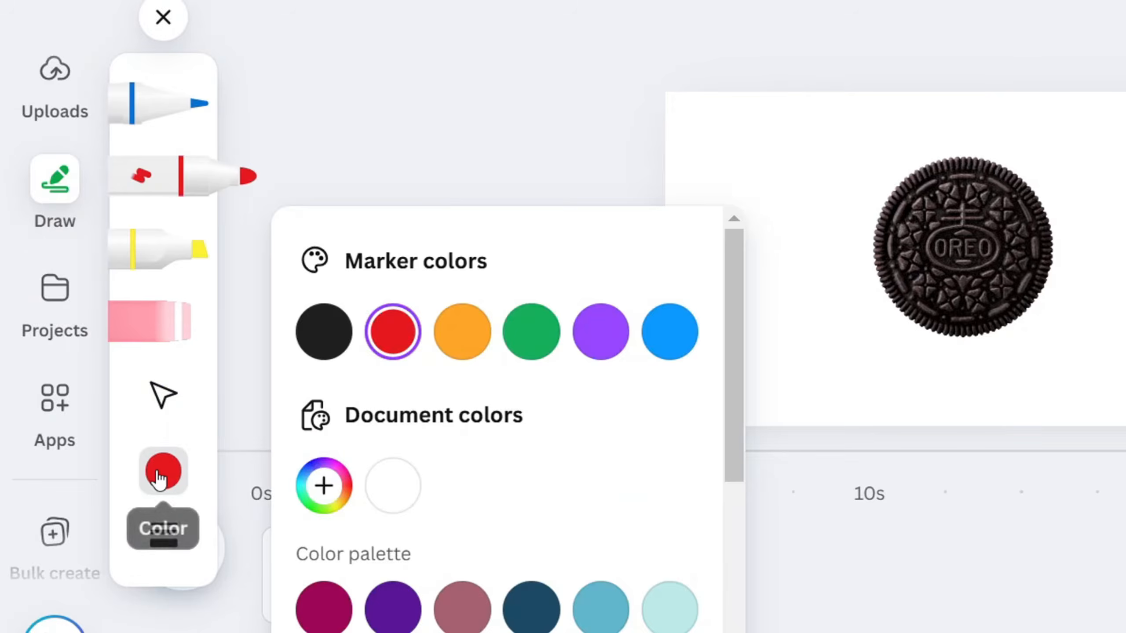
pyautogui.click(394, 486)
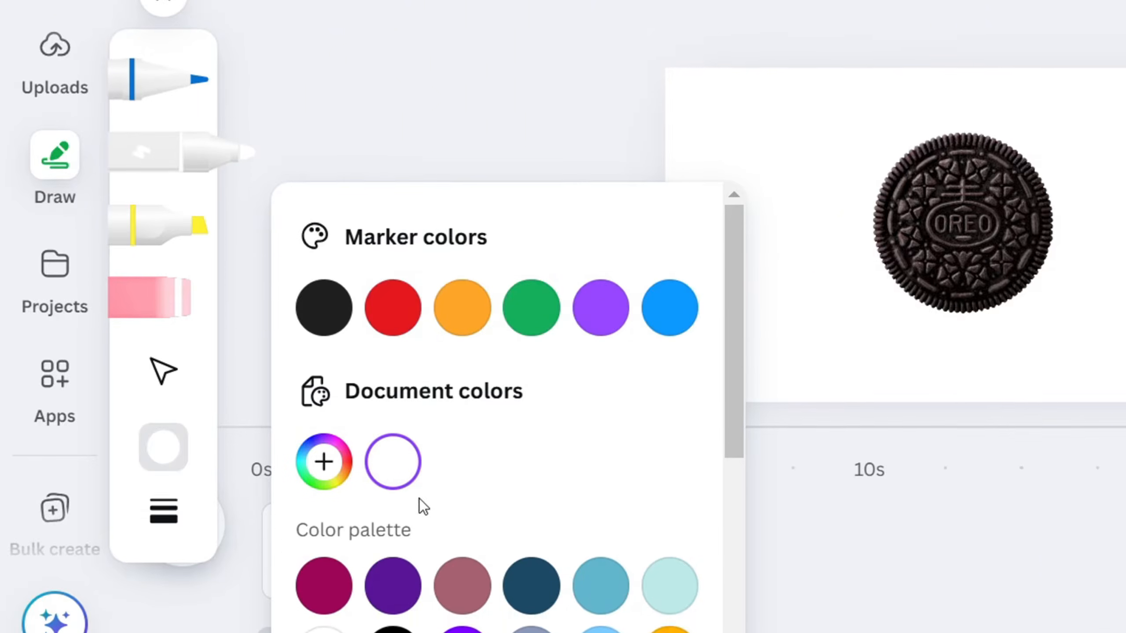
pyautogui.scroll(-3, 418, 524)
pyautogui.click(164, 535)
pyautogui.moveTo(314, 441); pyautogui.dragTo(613, 431)
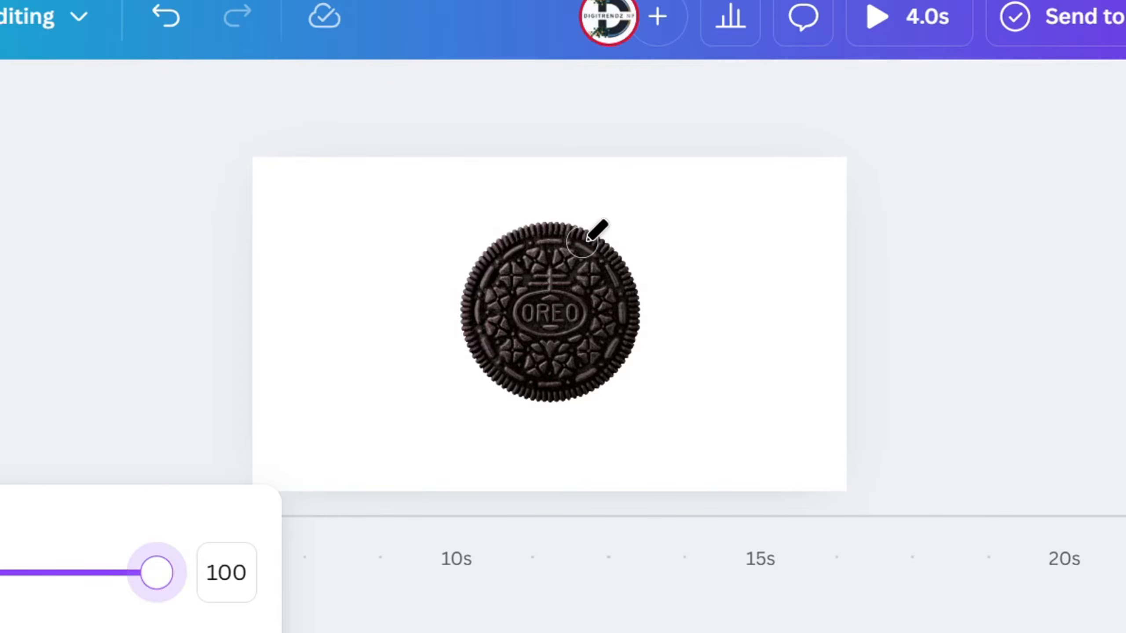
pyautogui.moveTo(599, 232); pyautogui.dragTo(595, 242)
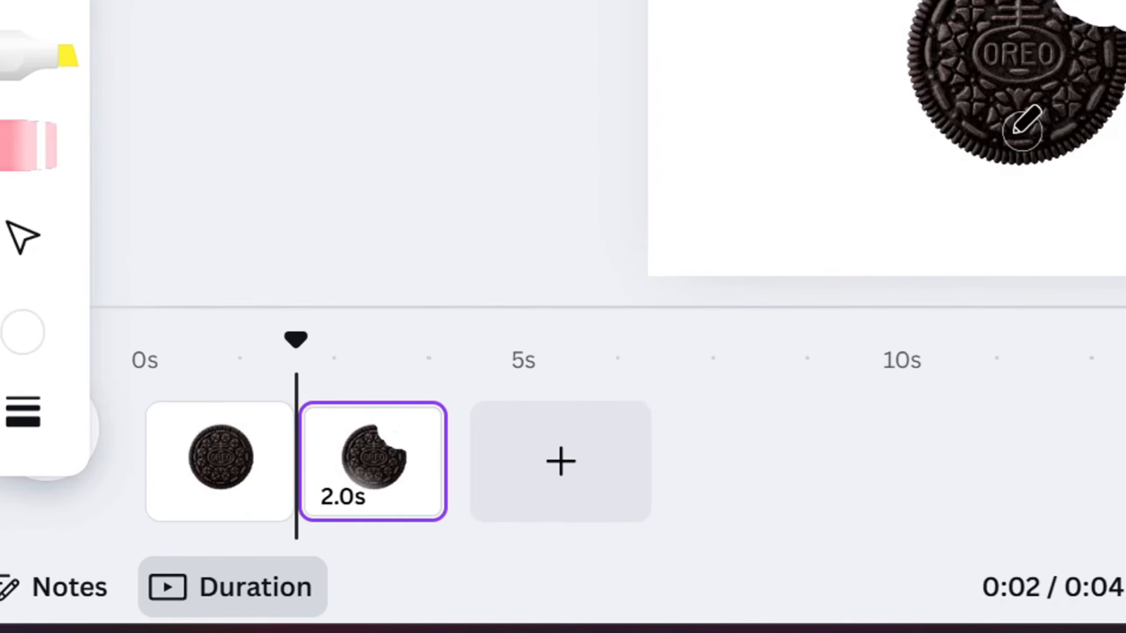
# - Duplicate page 2 and paint another white bite over the cookie's upper-left part on the copy
pyautogui.rightClick(380, 473)
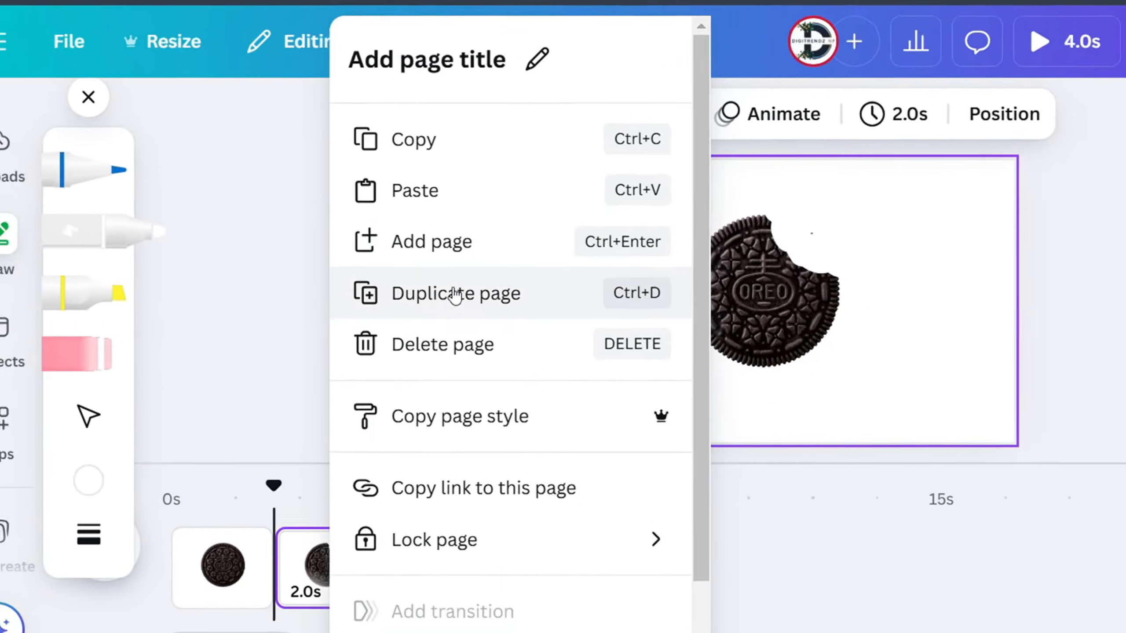
pyautogui.click(477, 287)
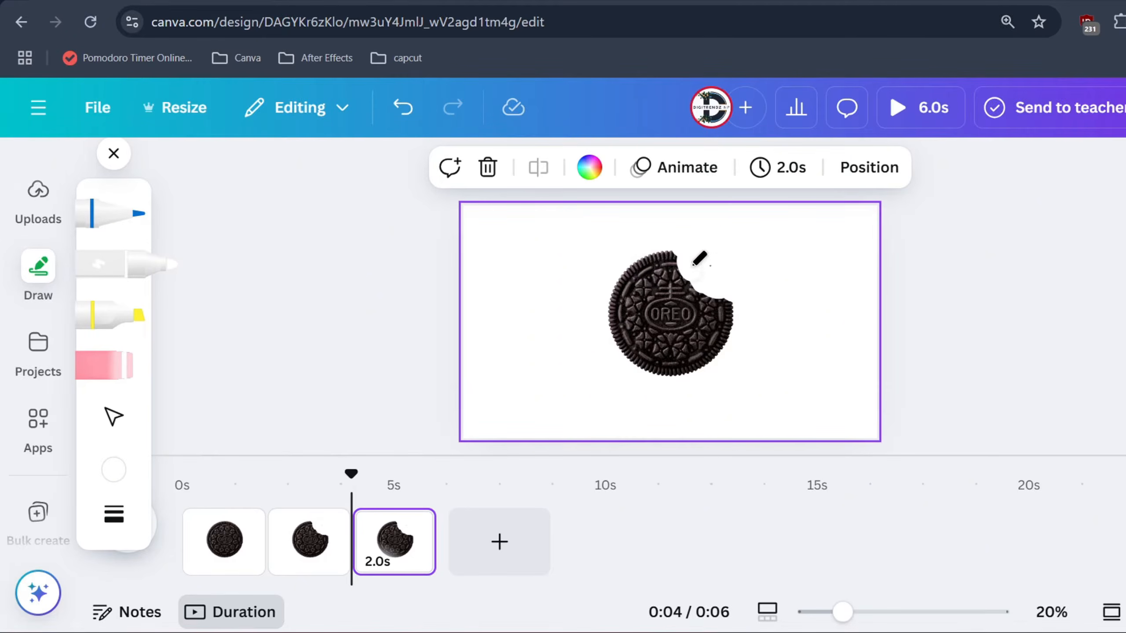
pyautogui.moveTo(629, 273); pyautogui.dragTo(655, 268)
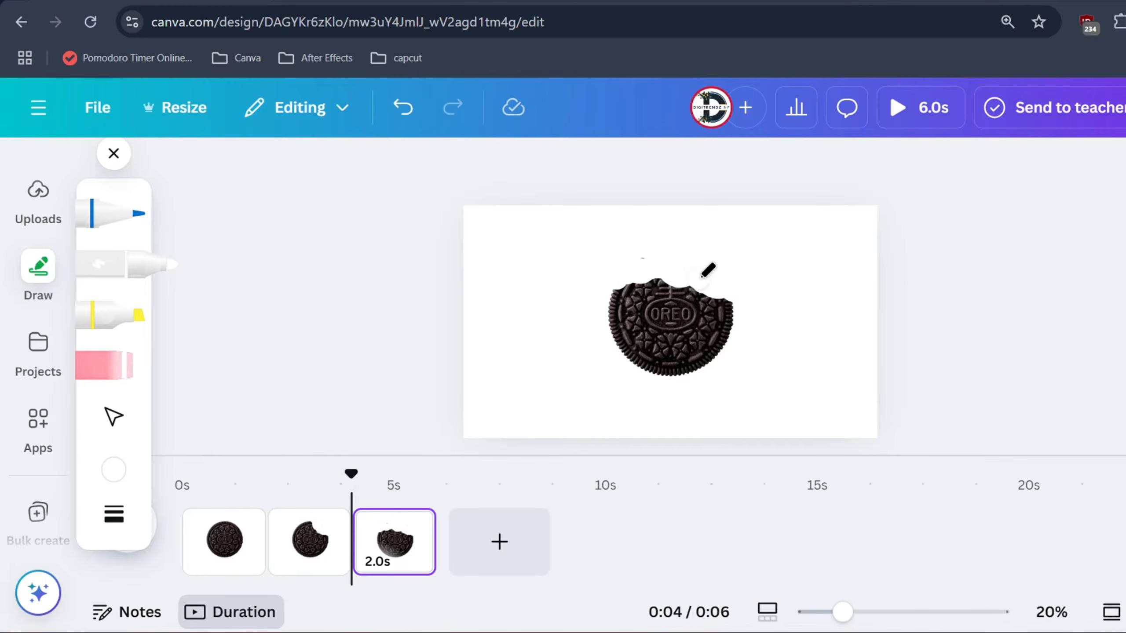
# - Duplicate page 3 and paint away a further strip along the cookie's upper-left edge on page 4
pyautogui.click(414, 523)
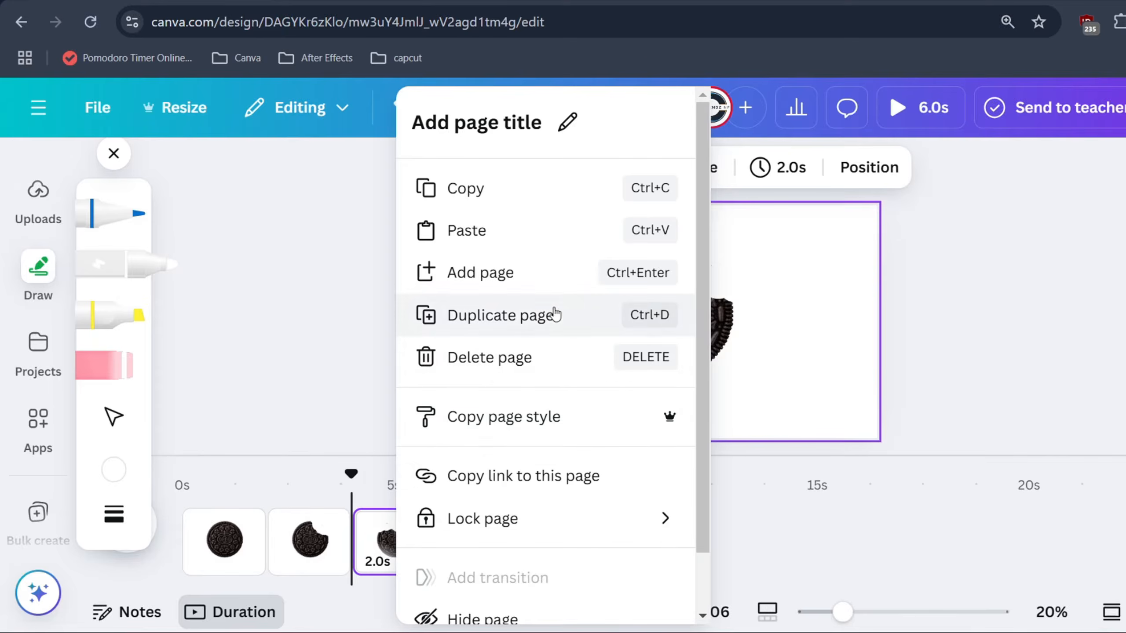
pyautogui.click(523, 333)
pyautogui.moveTo(653, 287); pyautogui.dragTo(666, 272)
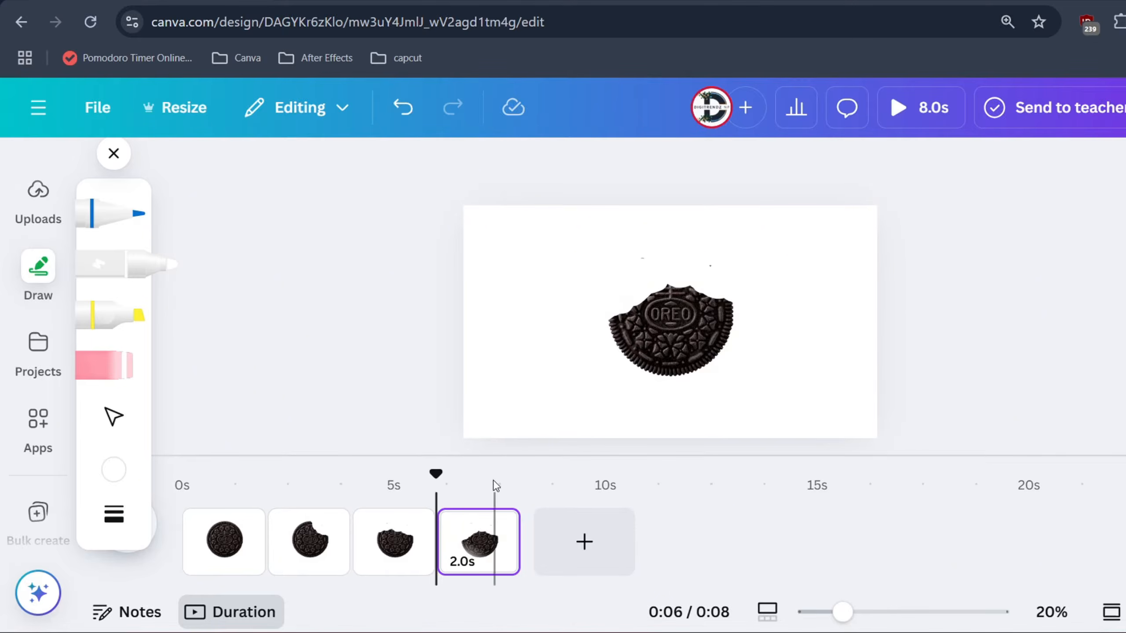
# - Duplicate page 4 and paint a deeper bite into the cookie's left side, covering the O of the logo, on page 5
pyautogui.moveTo(475, 553)
pyautogui.click(492, 526)
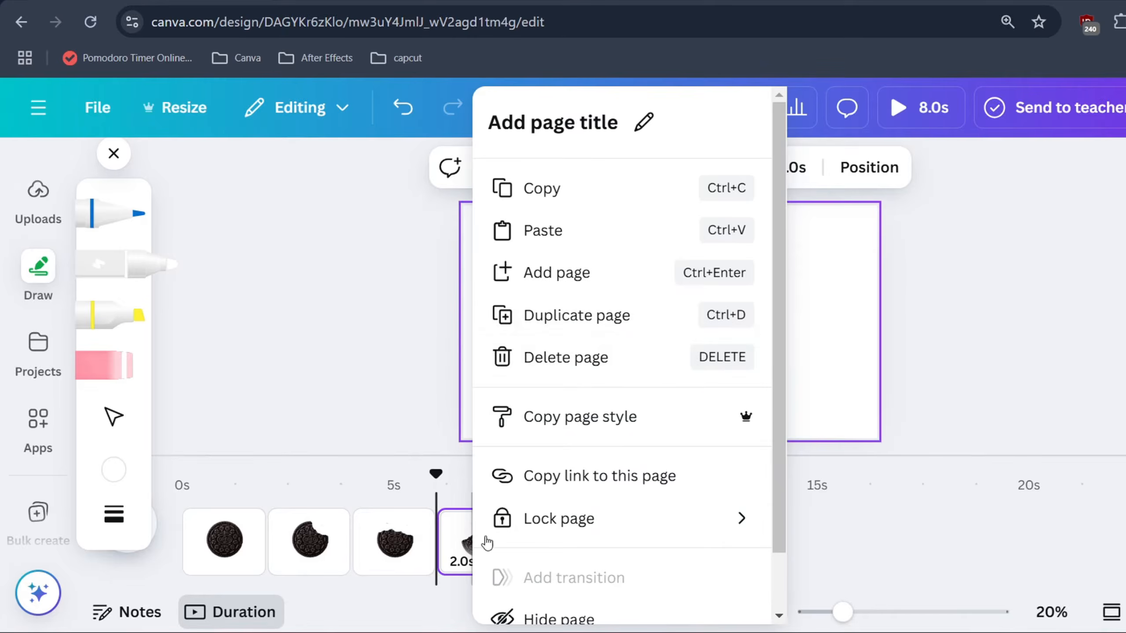
pyautogui.click(577, 316)
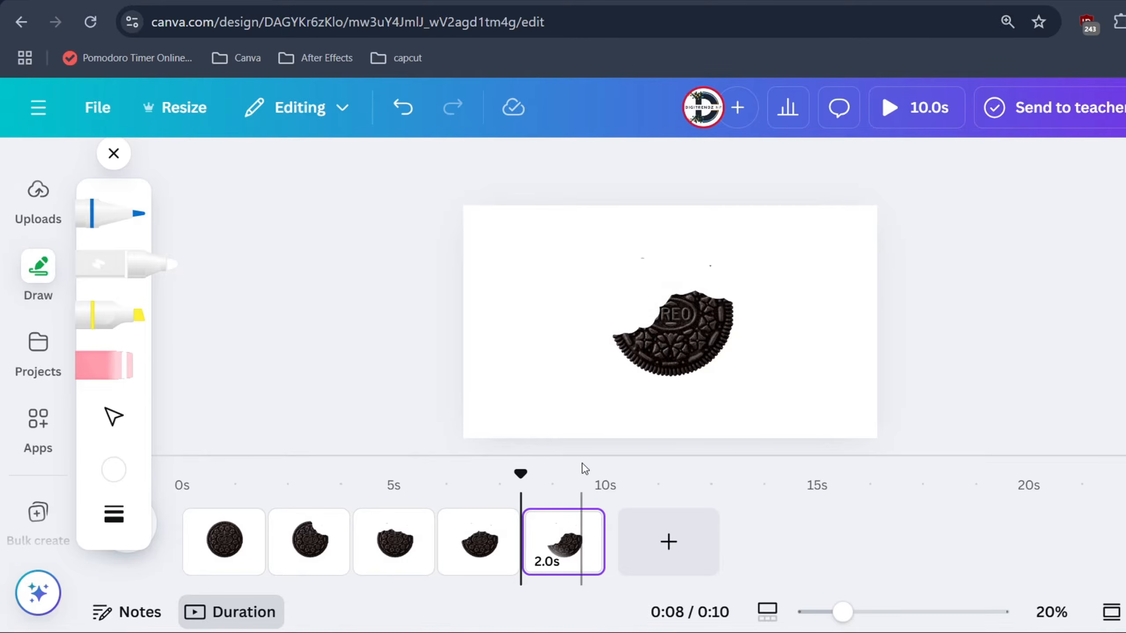
pyautogui.moveTo(661, 299); pyautogui.dragTo(682, 304)
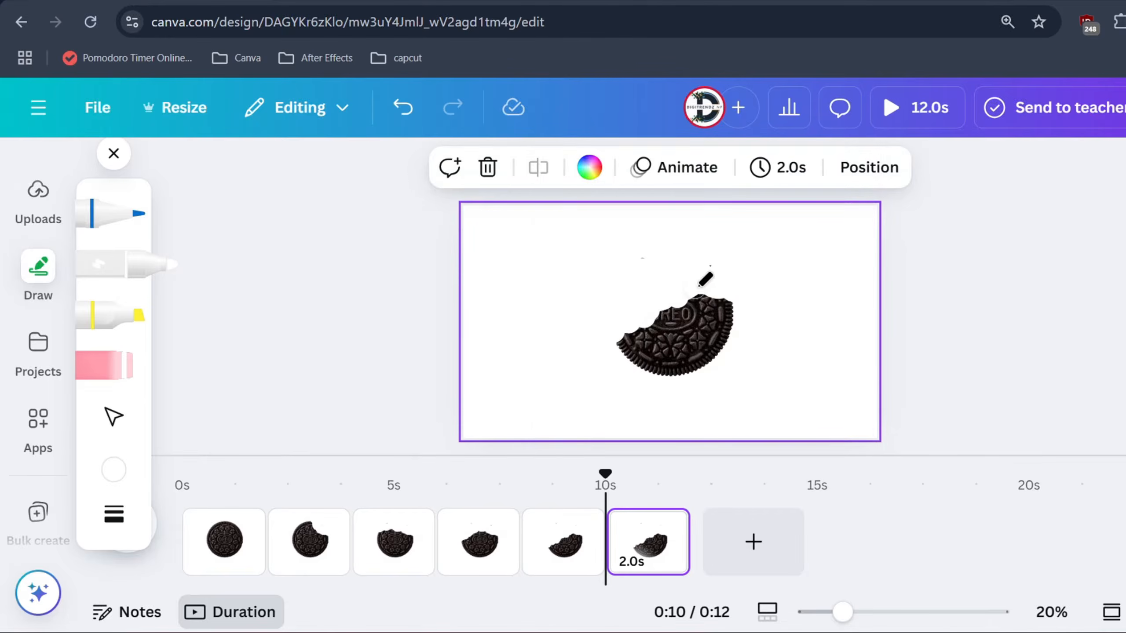
# - Keep painting away more of the cookie and duplicating the page, from page 6 until page 9 is blank
pyautogui.moveTo(652, 309); pyautogui.dragTo(645, 320)
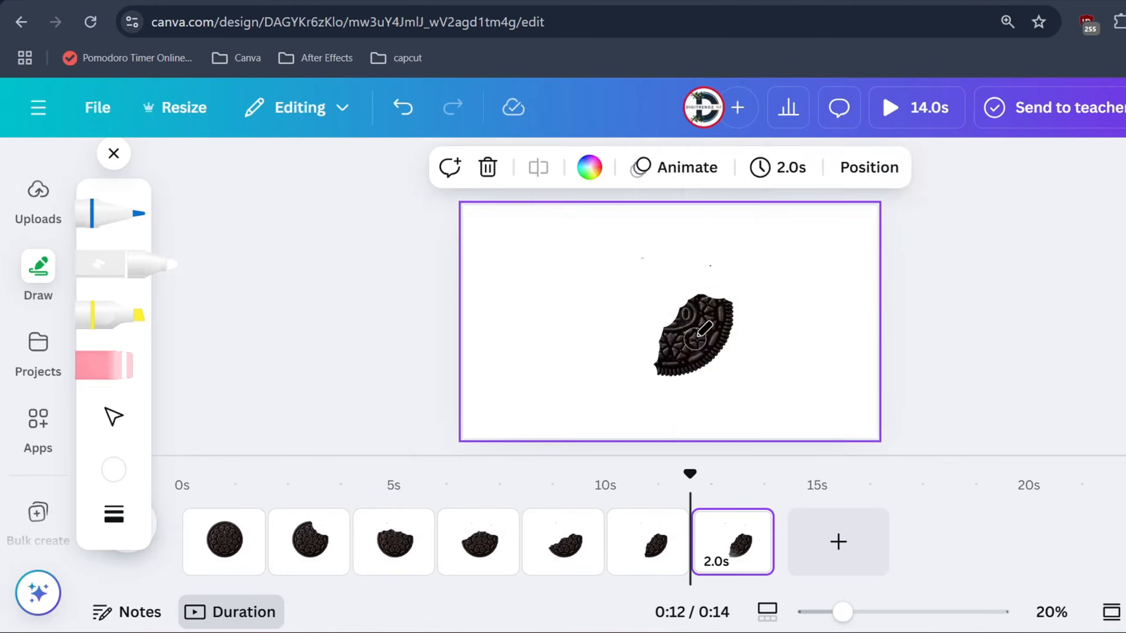
pyautogui.moveTo(657, 353)
pyautogui.mouseDown()
pyautogui.moveTo(678, 293)
pyautogui.moveTo(722, 330)
pyautogui.mouseUp()
pyautogui.rightClick(731, 541)
pyautogui.click(780, 322)
pyautogui.rightClick(818, 539)
pyautogui.click(882, 315)
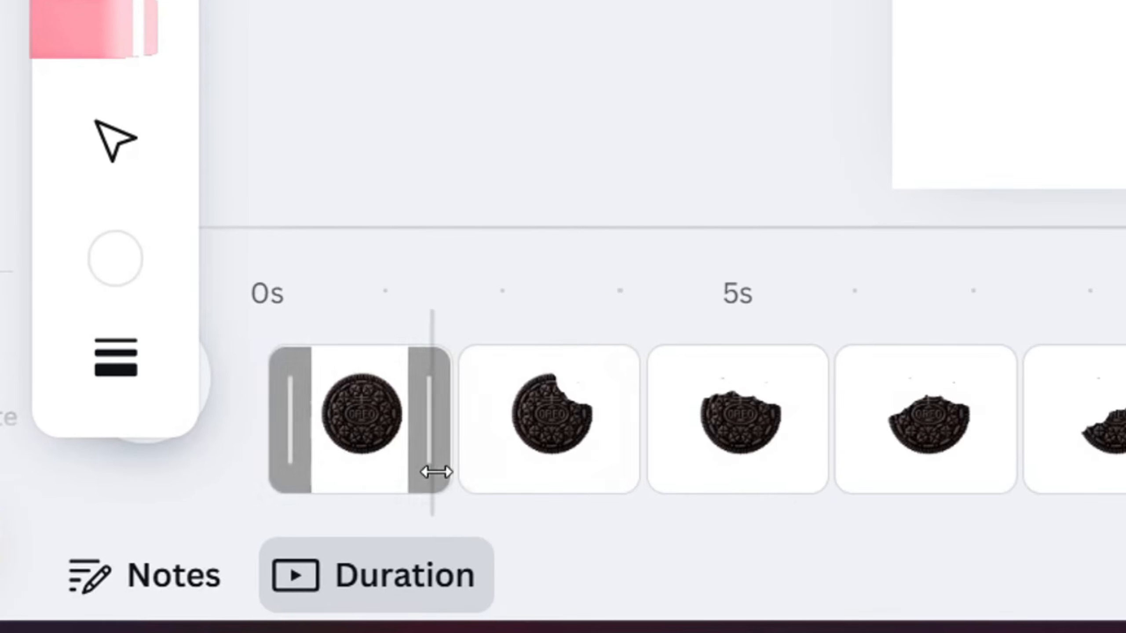
# - Add a Match & Move transition between pages 1 and 2 with a duration of 0.8 seconds, and preview it
pyautogui.click(435, 483)
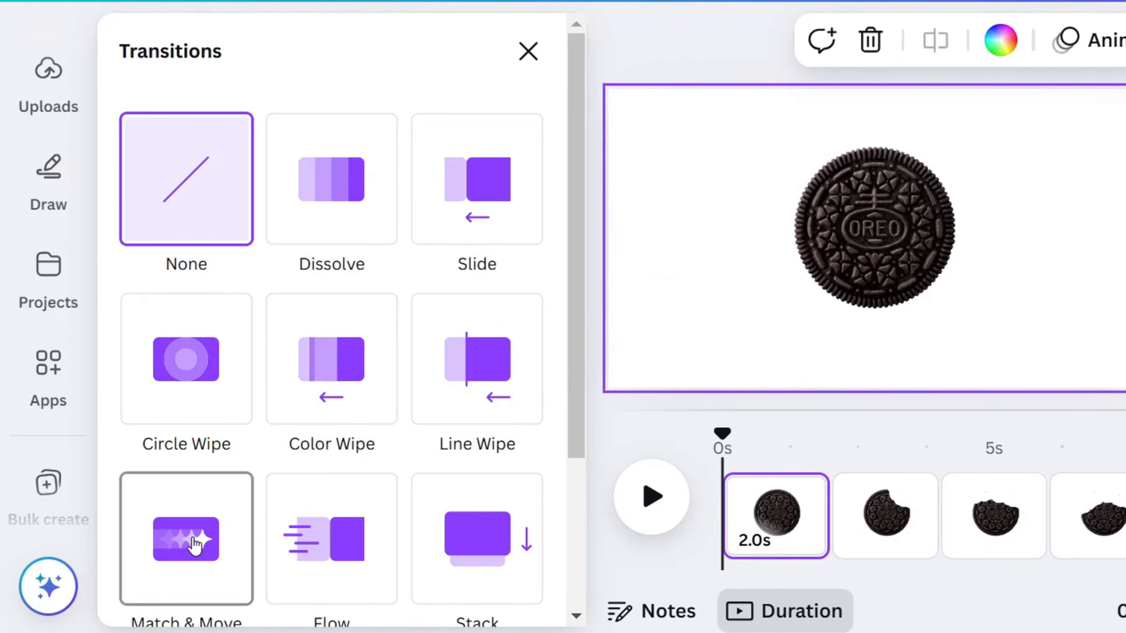
pyautogui.click(192, 569)
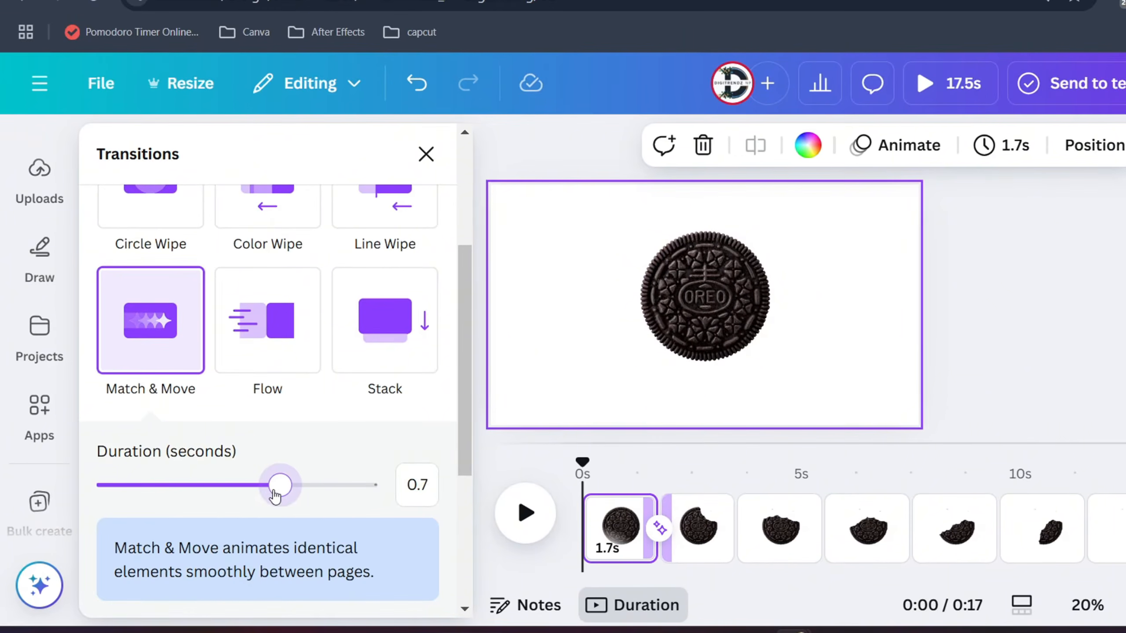
pyautogui.moveTo(275, 494); pyautogui.dragTo(299, 491)
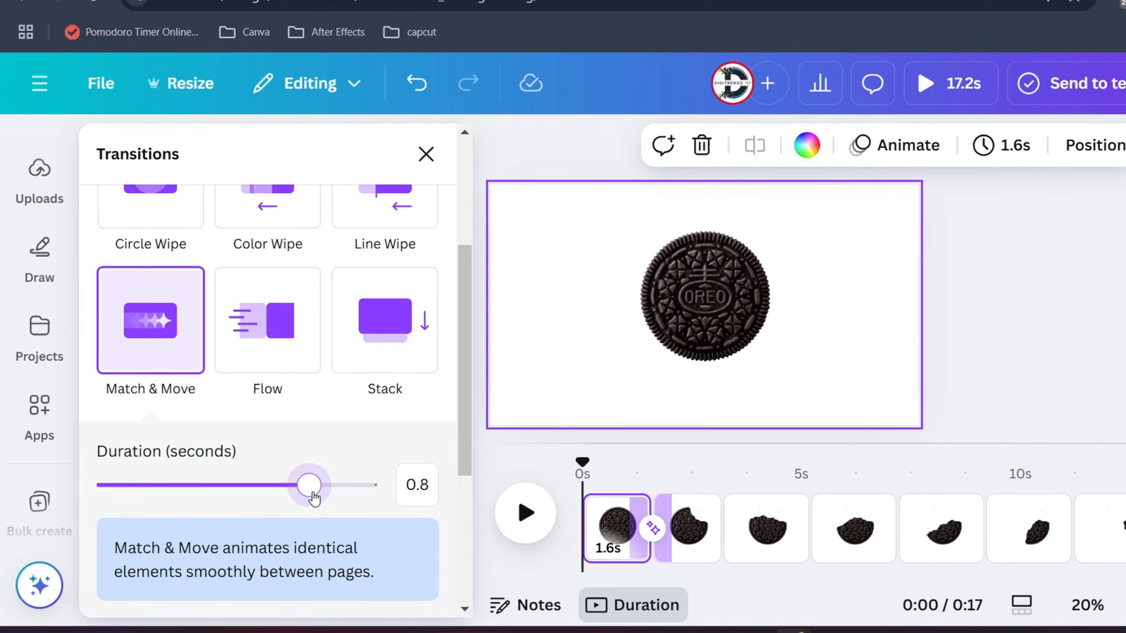
pyautogui.click(628, 464)
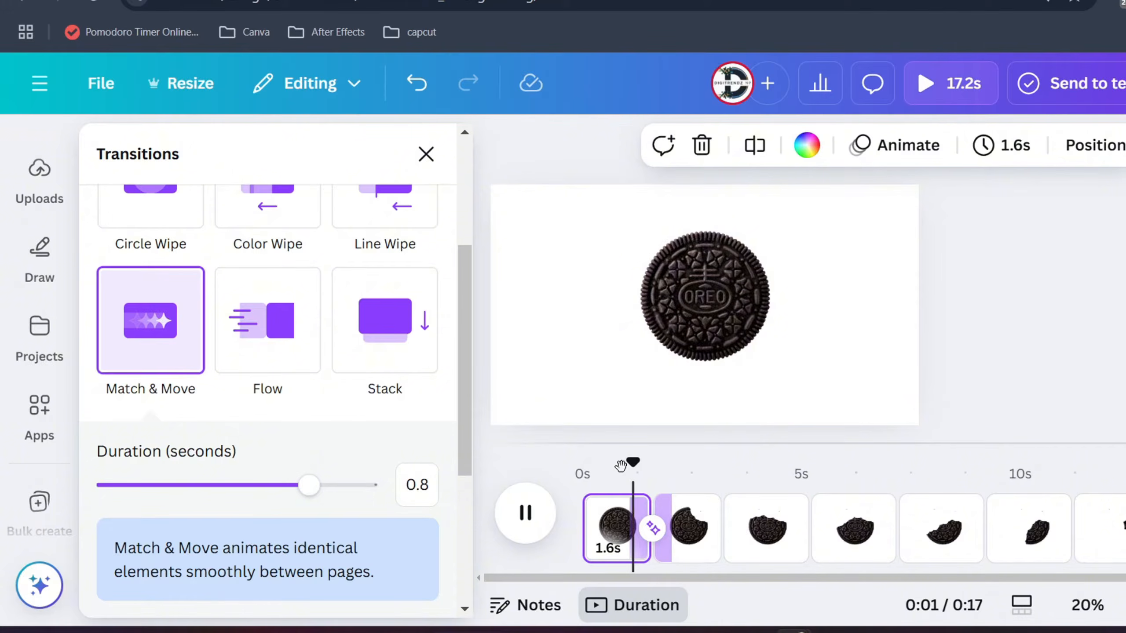
pyautogui.press('space')
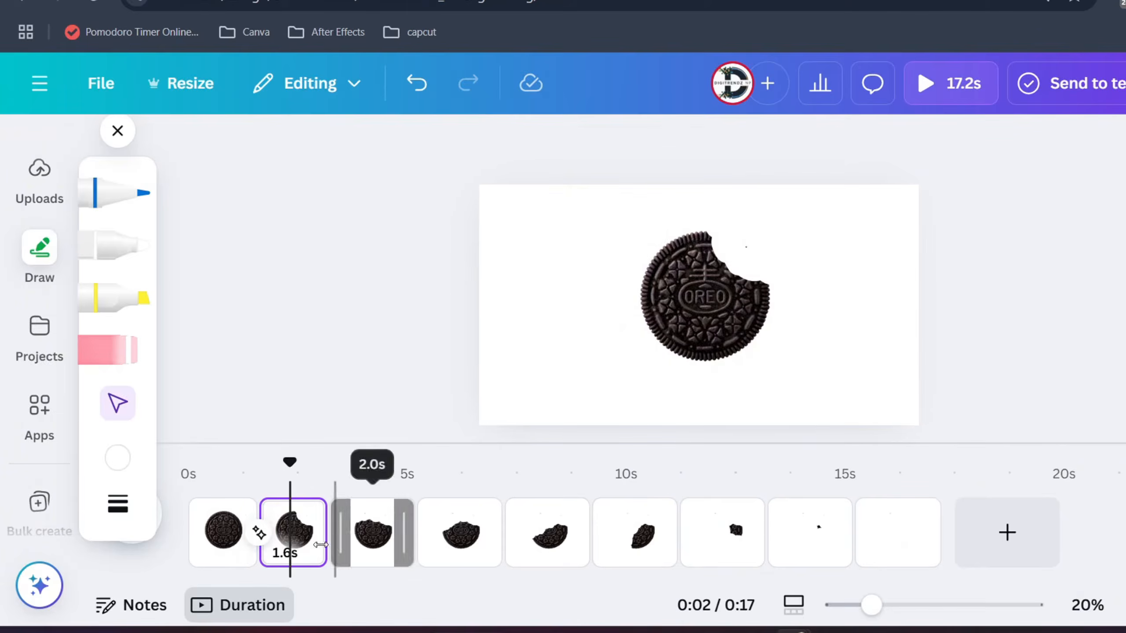
# - Set the Match & Move transition's duration to 0.2 seconds and apply it between all pages
pyautogui.click(259, 532)
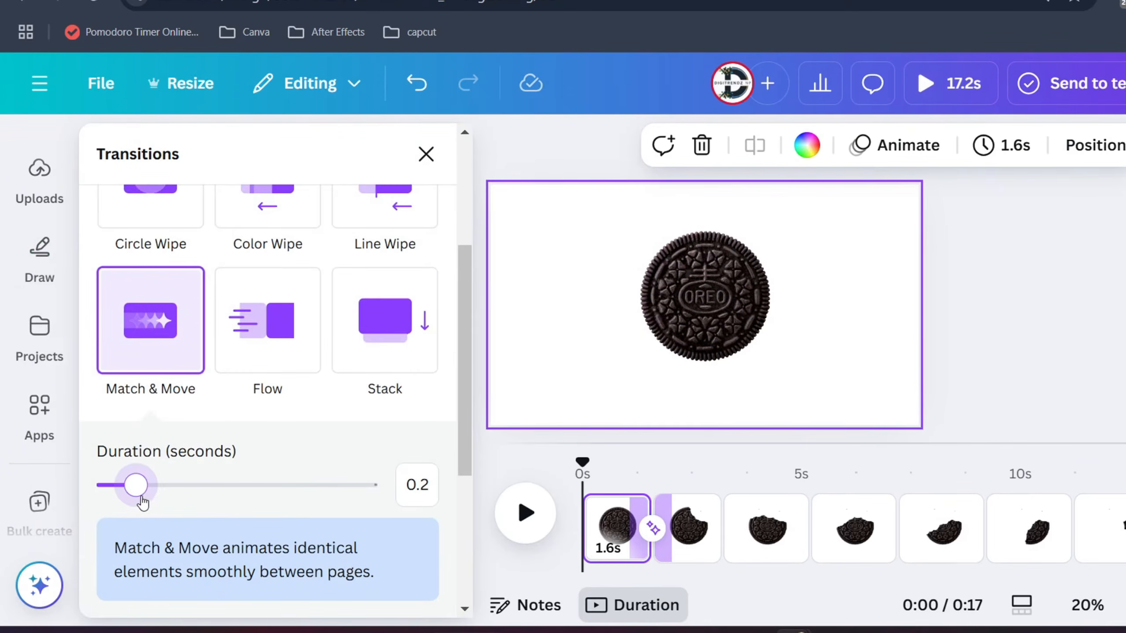
pyautogui.press('space')
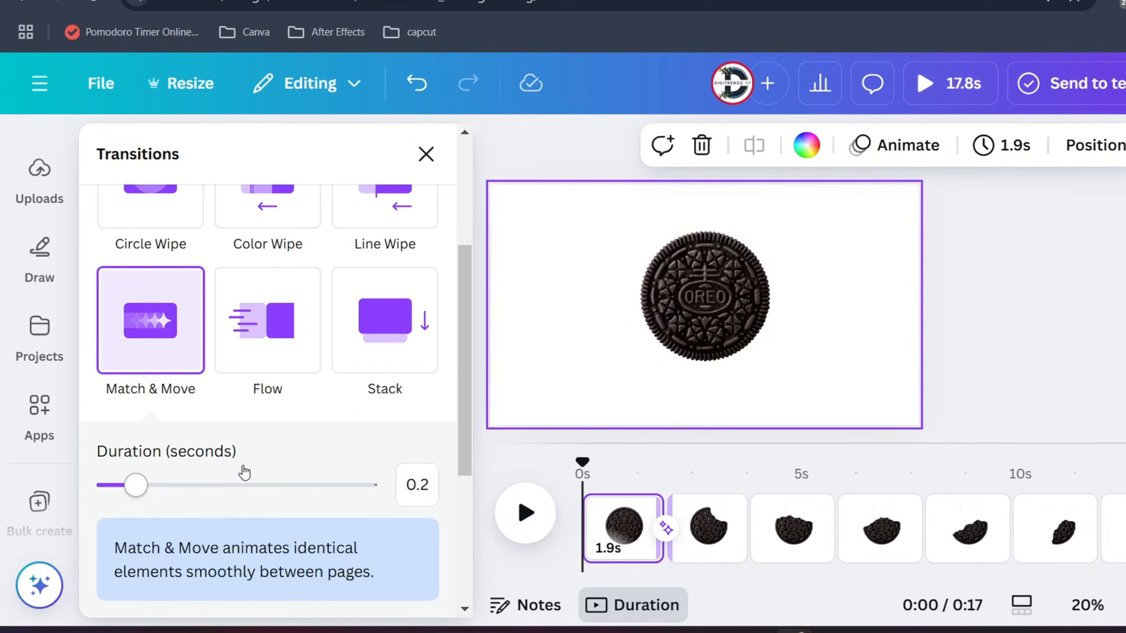
pyautogui.scroll(-5, 244, 472)
pyautogui.click(239, 574)
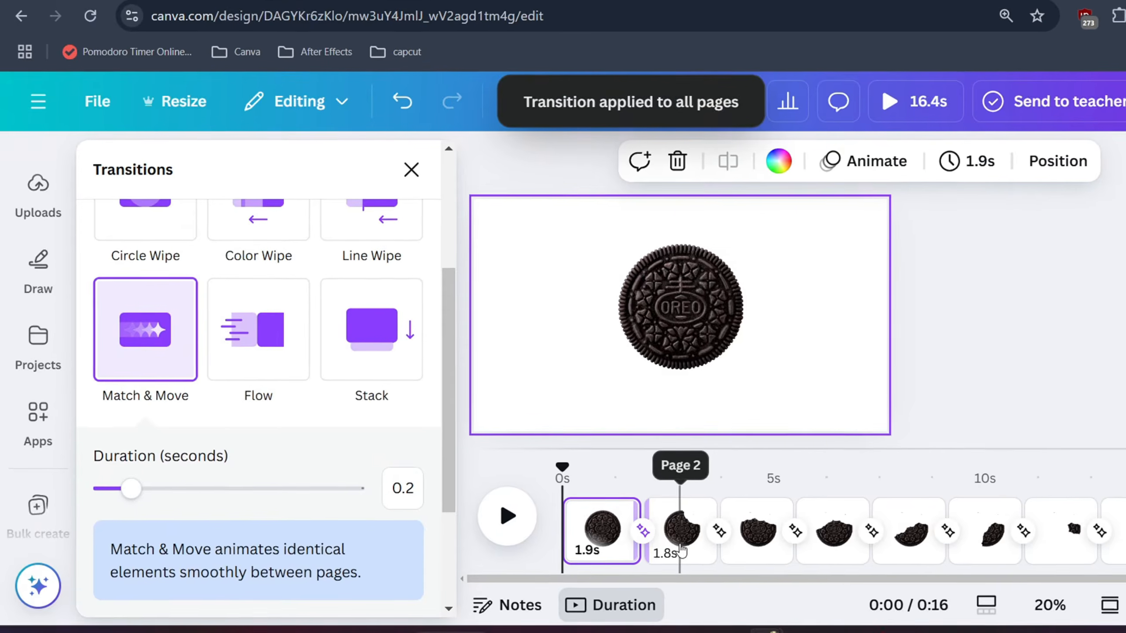
# - Set the page timing to 1.0 second, apply it to all nine pages, and play back the animation
pyautogui.click(681, 548)
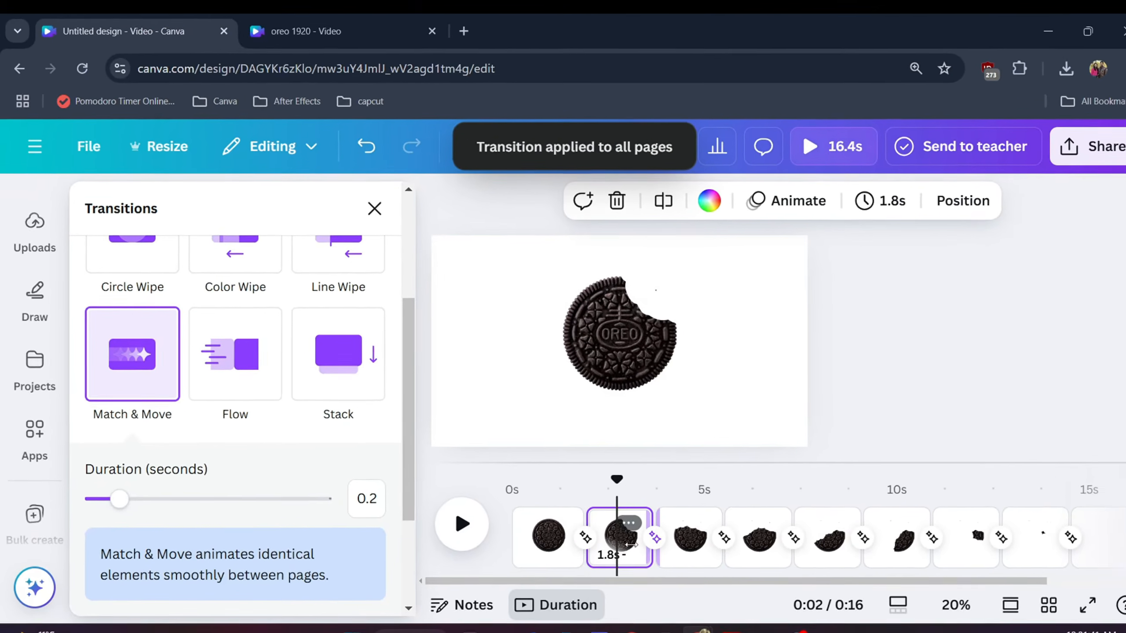
pyautogui.click(880, 201)
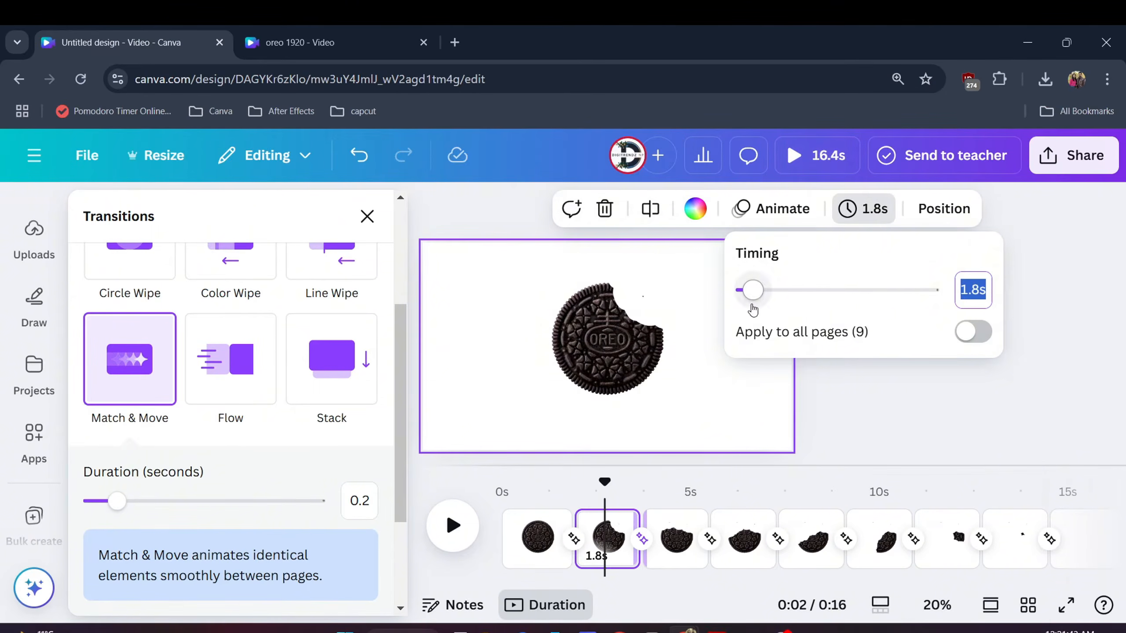
pyautogui.moveTo(752, 309); pyautogui.dragTo(747, 307)
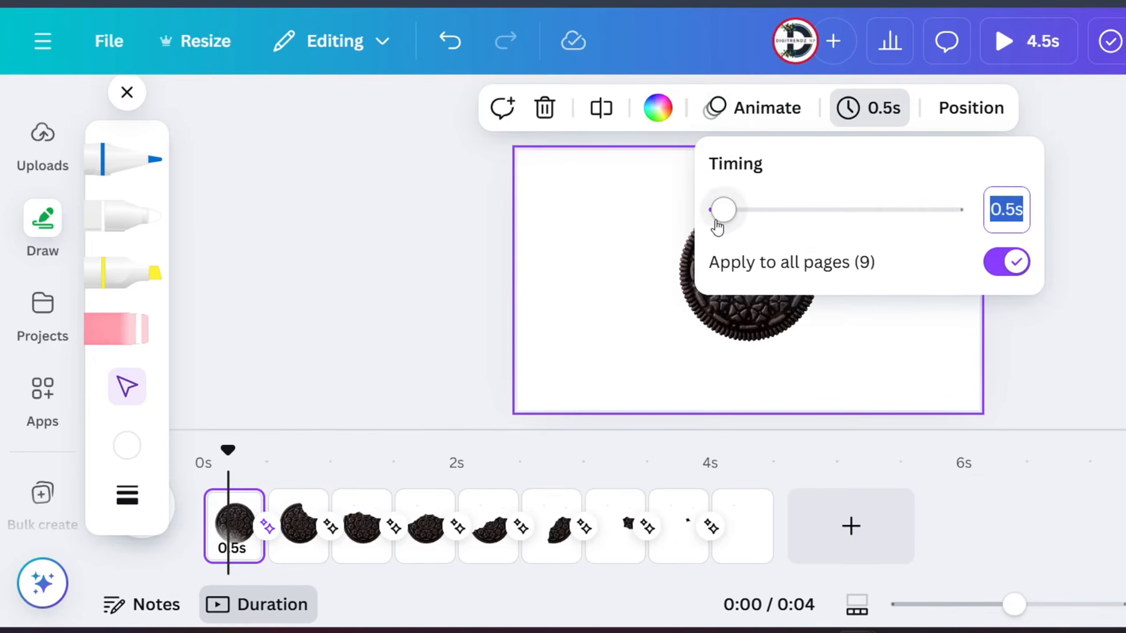
pyautogui.moveTo(721, 221); pyautogui.dragTo(727, 215)
pyautogui.click(280, 461)
pyautogui.press('space')
pyautogui.click(415, 460)
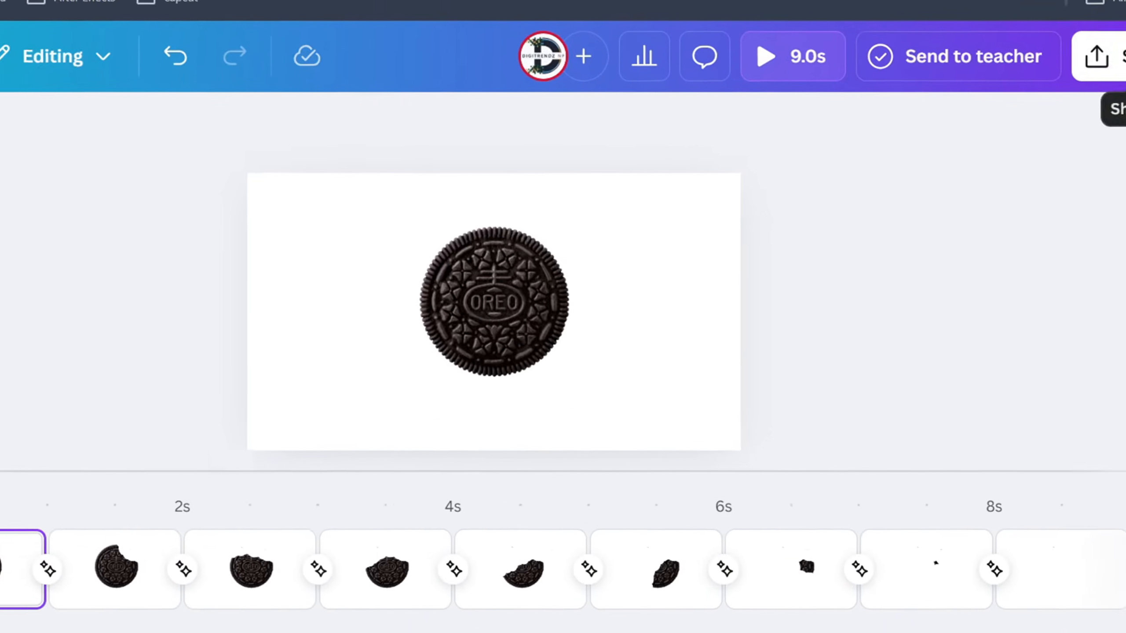
# - Download all nine pages of the design as an MP4 video at 1080p quality
pyautogui.click(1099, 56)
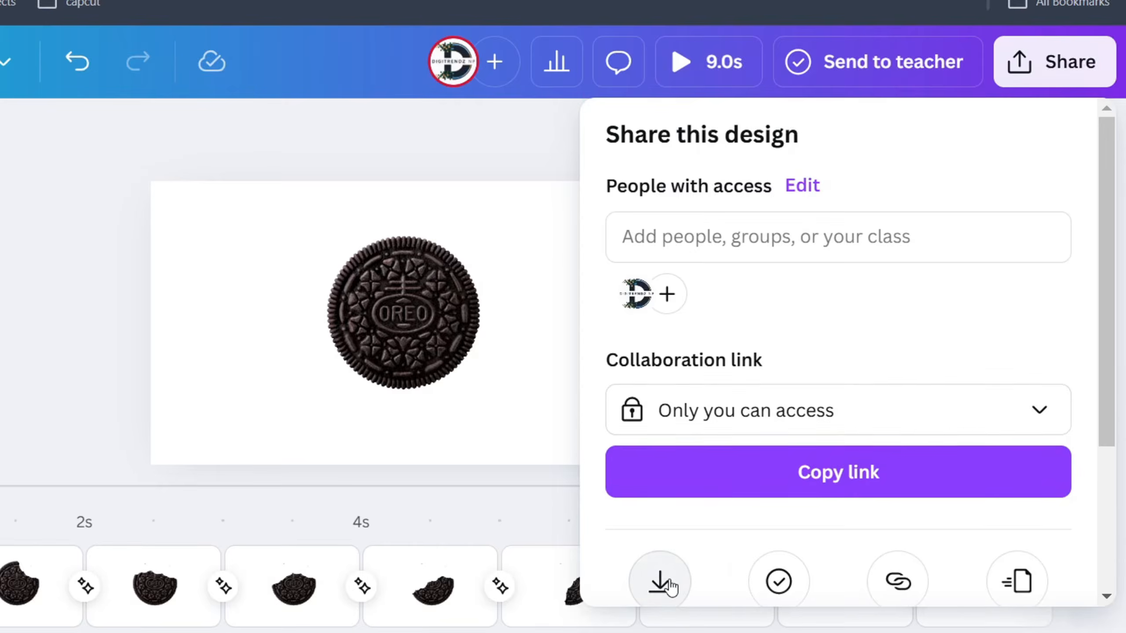
pyautogui.click(661, 581)
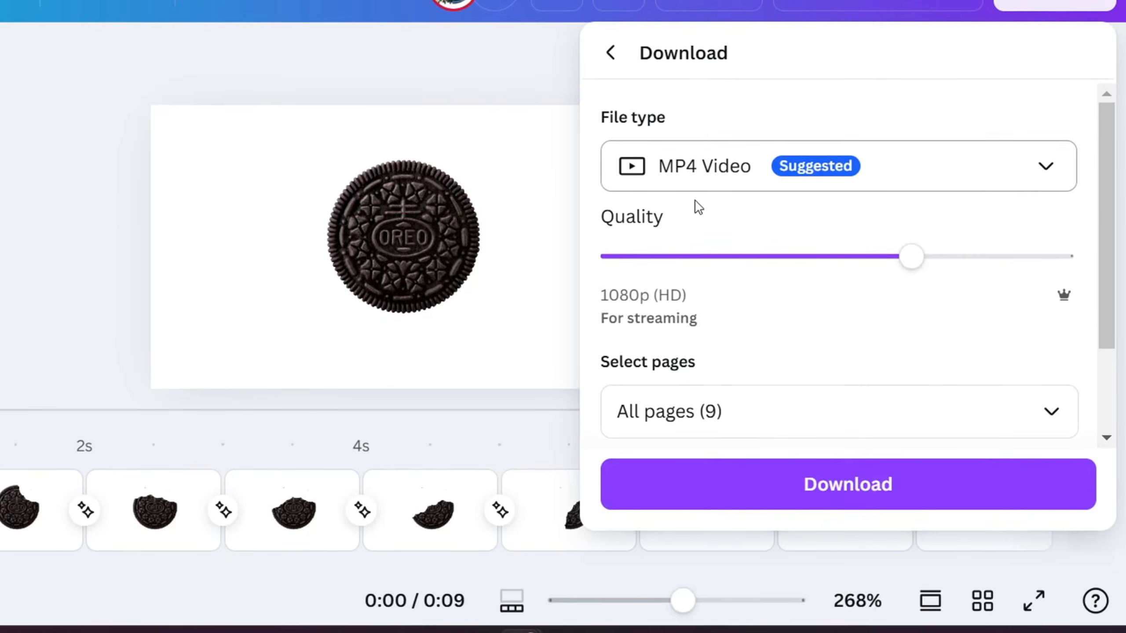
pyautogui.click(730, 500)
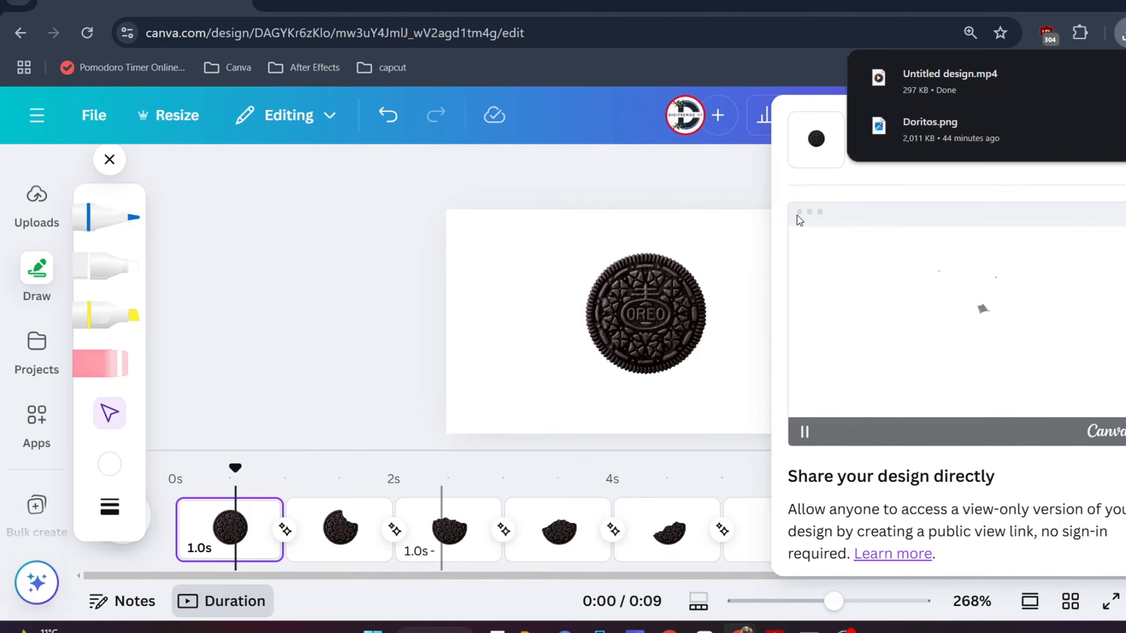
# - Upload the downloaded Untitled design.mp4 and place that cookie video on the blank 5-second page
pyautogui.moveTo(935, 75); pyautogui.dragTo(27, 378)
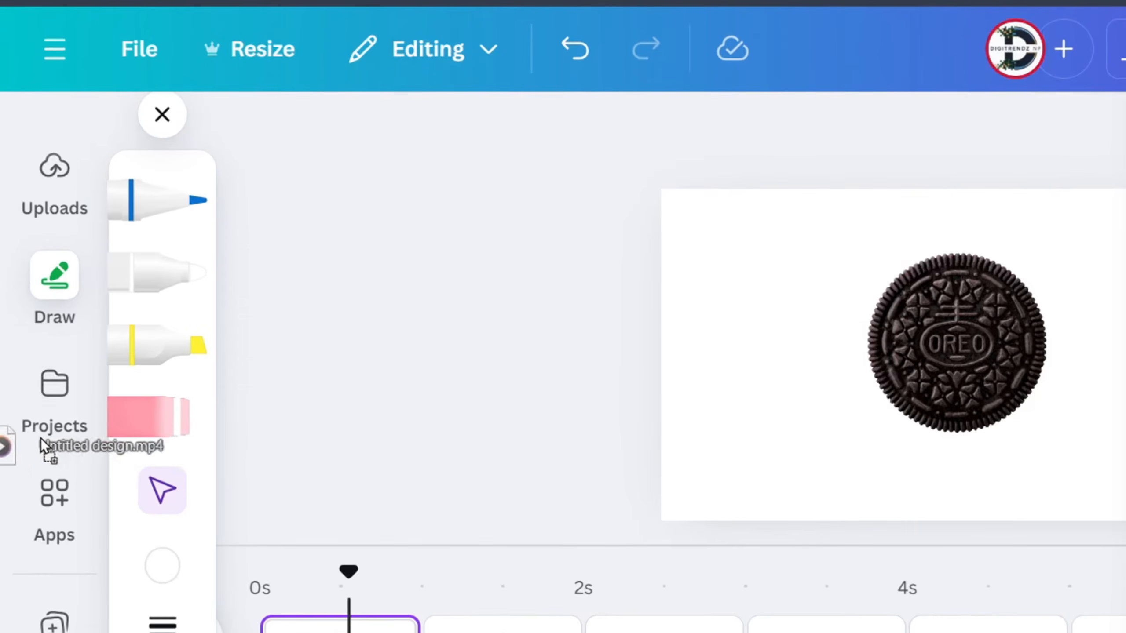
pyautogui.moveTo(41, 438); pyautogui.dragTo(399, 408)
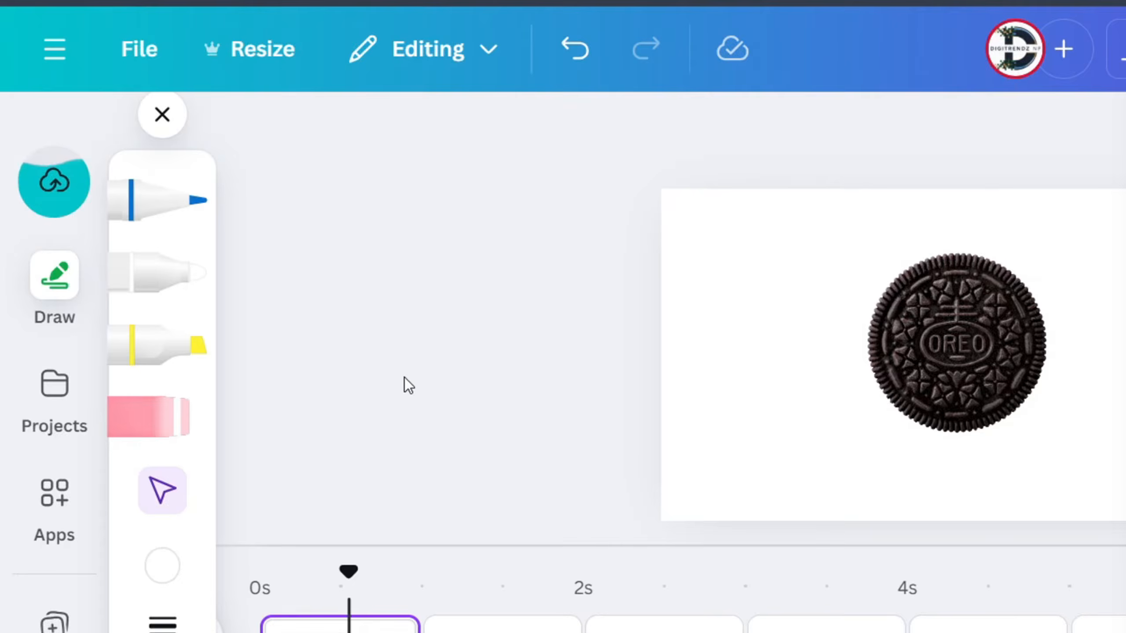
pyautogui.scroll(3, 33, 387)
pyautogui.click(53, 328)
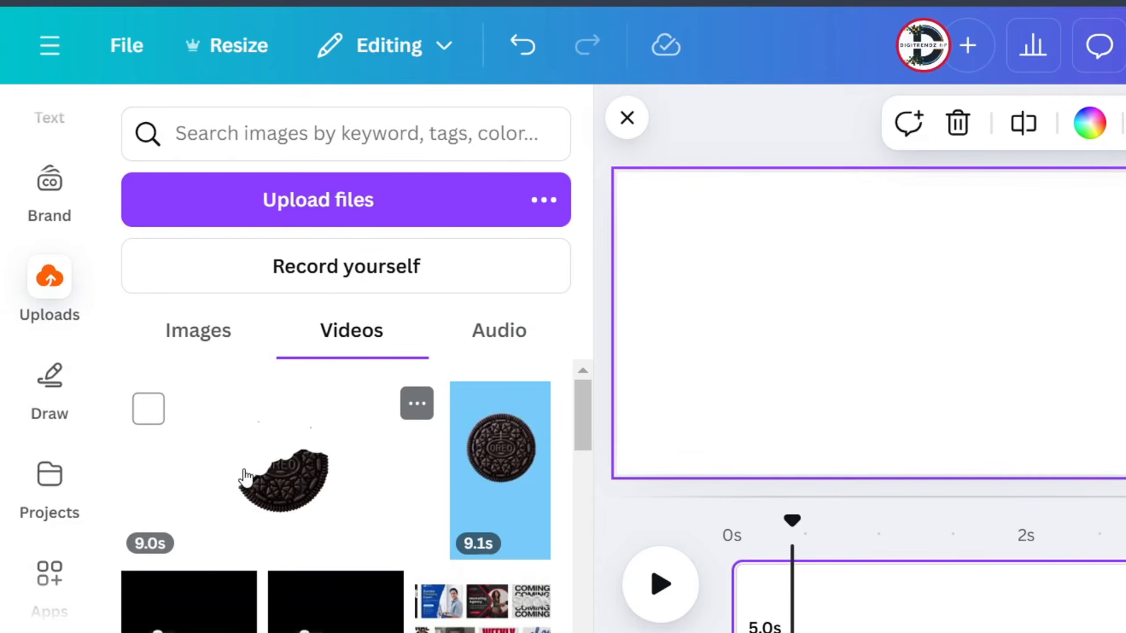
pyautogui.moveTo(246, 478); pyautogui.dragTo(718, 330)
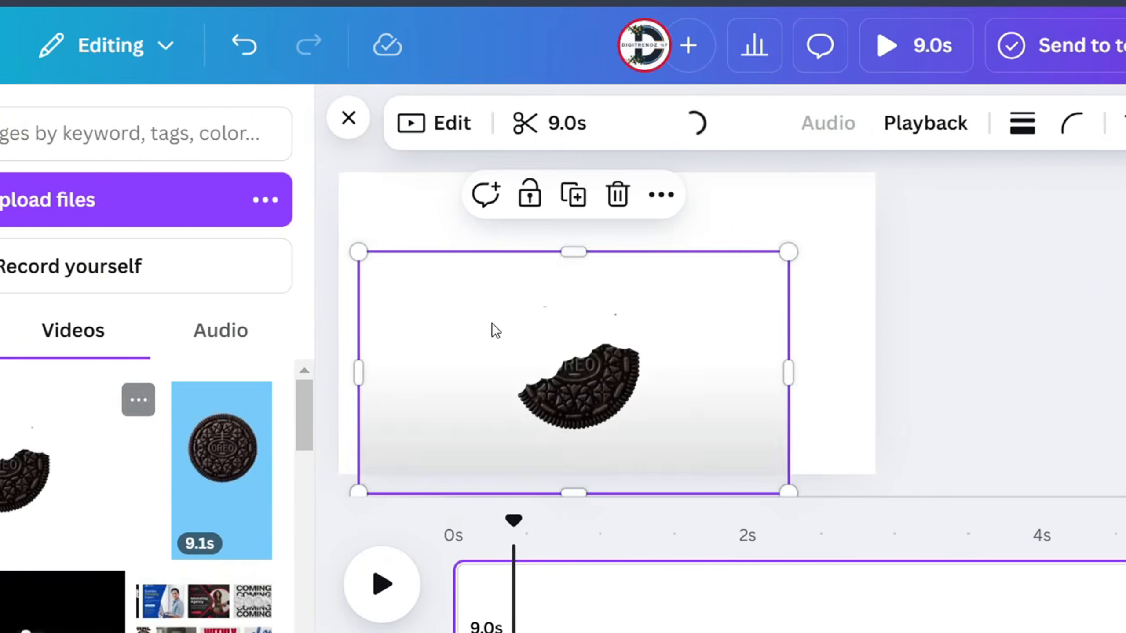
# - Move the cookie video to the page's upper-left corner and enlarge it to fill the whole page
pyautogui.moveTo(575, 370); pyautogui.dragTo(556, 291)
pyautogui.moveTo(770, 413); pyautogui.dragTo(862, 457)
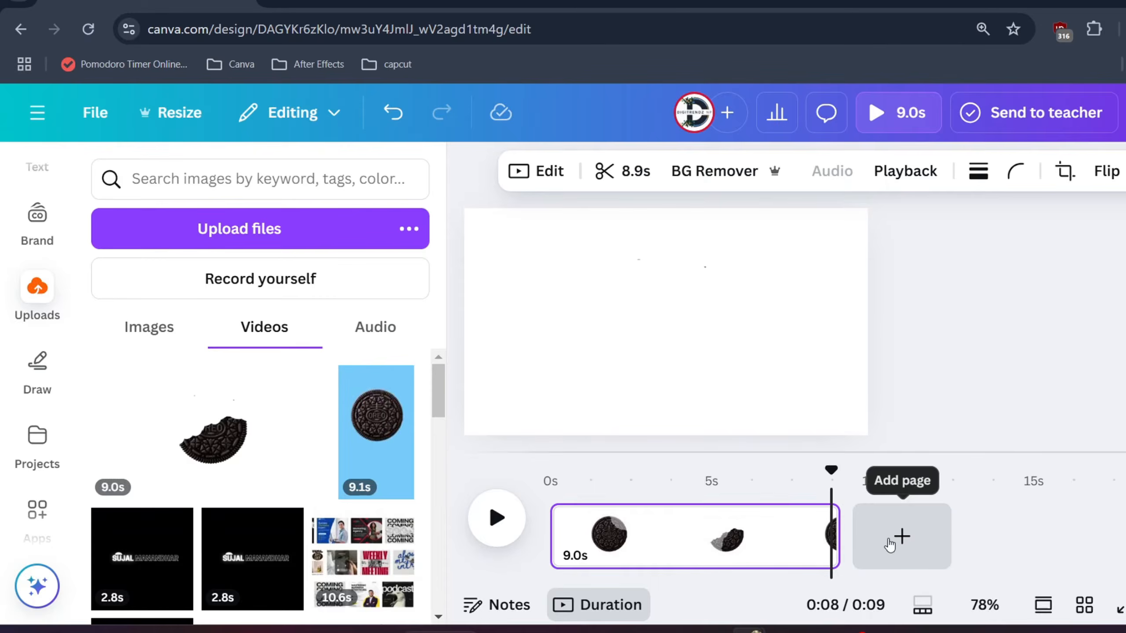
# - Add a new page after the cookie video and set its background to light blue
pyautogui.click(891, 544)
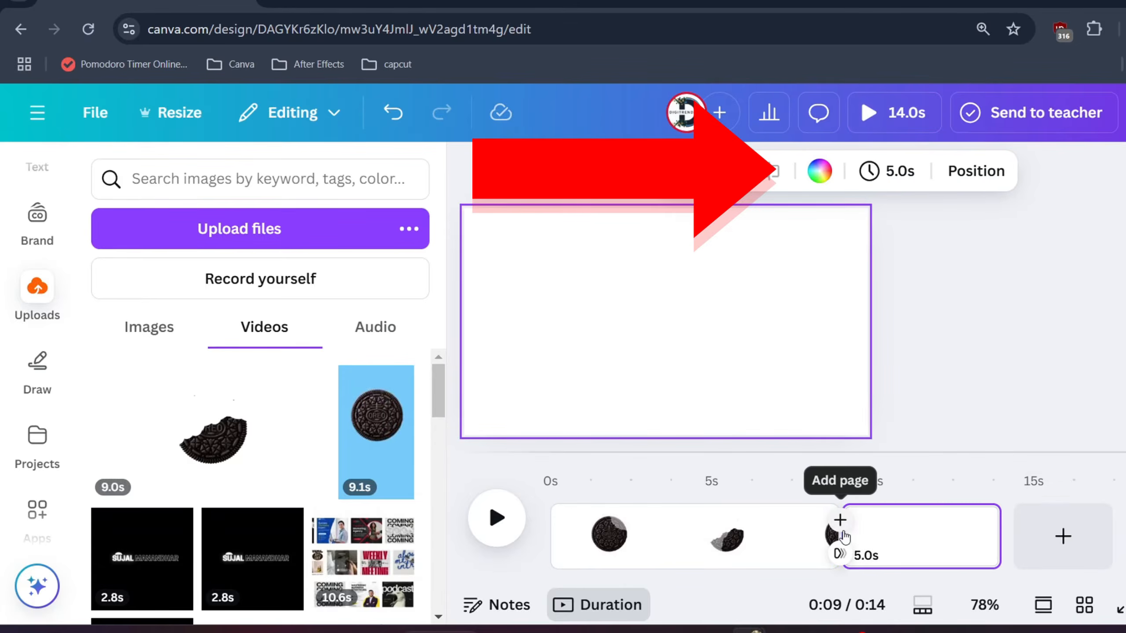
pyautogui.click(819, 171)
pyautogui.click(336, 530)
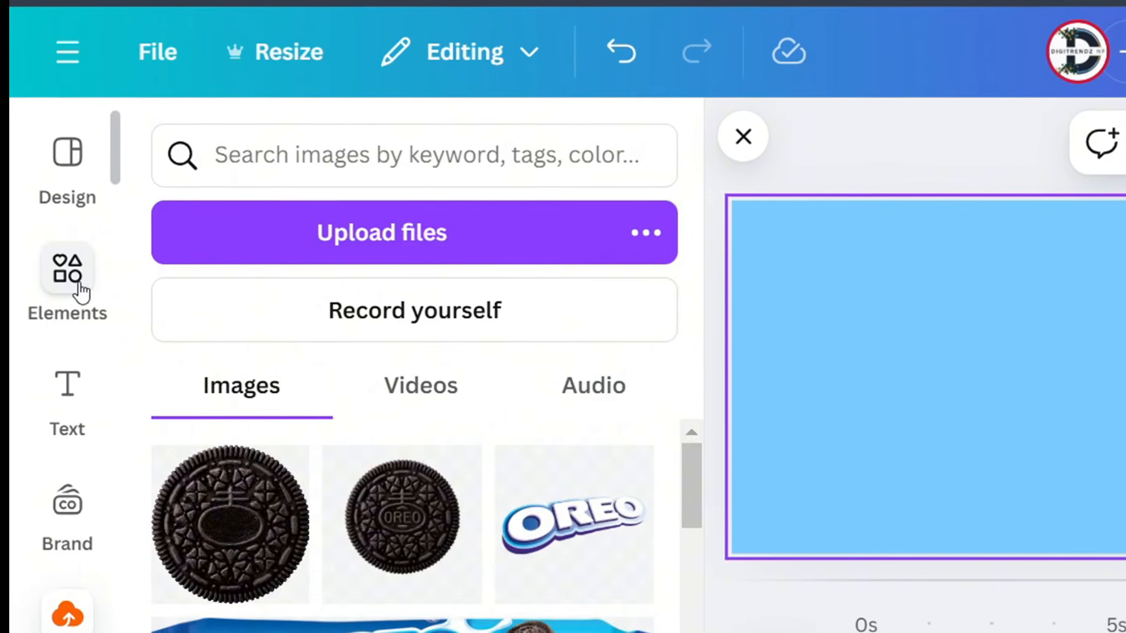
# - Search the elements for "oreo" and add the photo of a single cookie stack on a blue background to the page
pyautogui.click(77, 283)
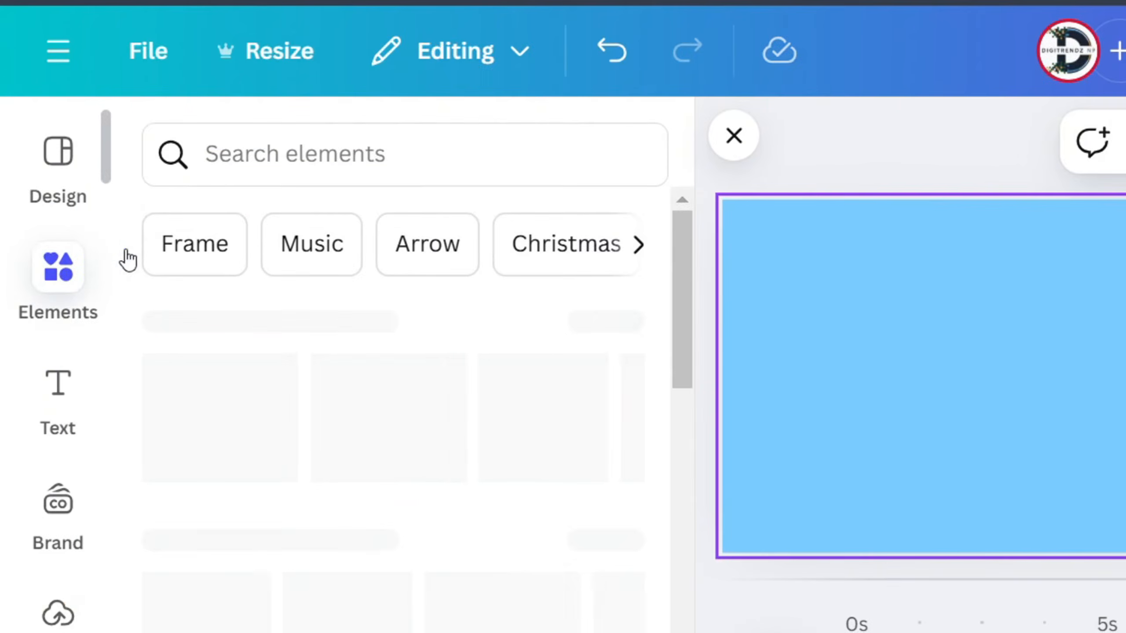
pyautogui.click(189, 179)
pyautogui.write('o')
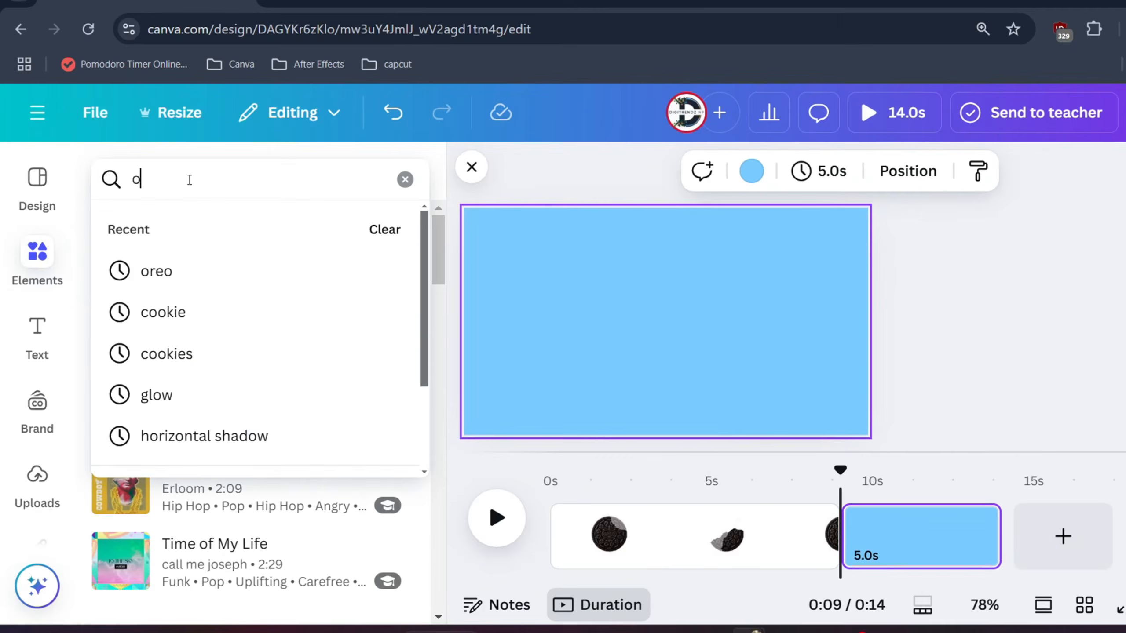
pyautogui.write('reo')
pyautogui.press('Return')
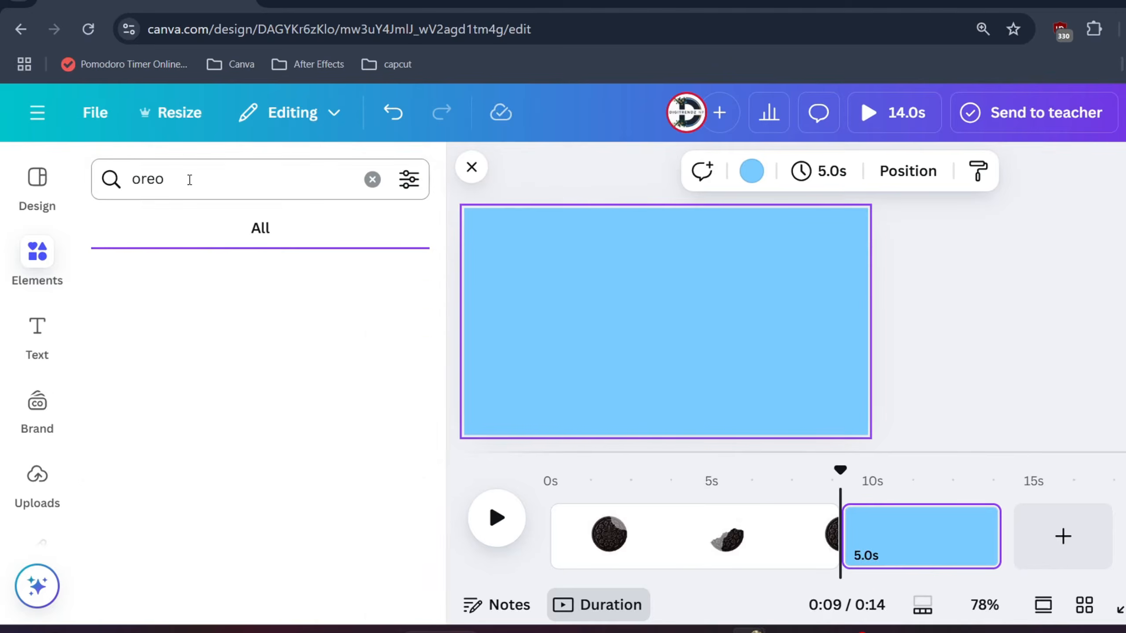
pyautogui.click(195, 230)
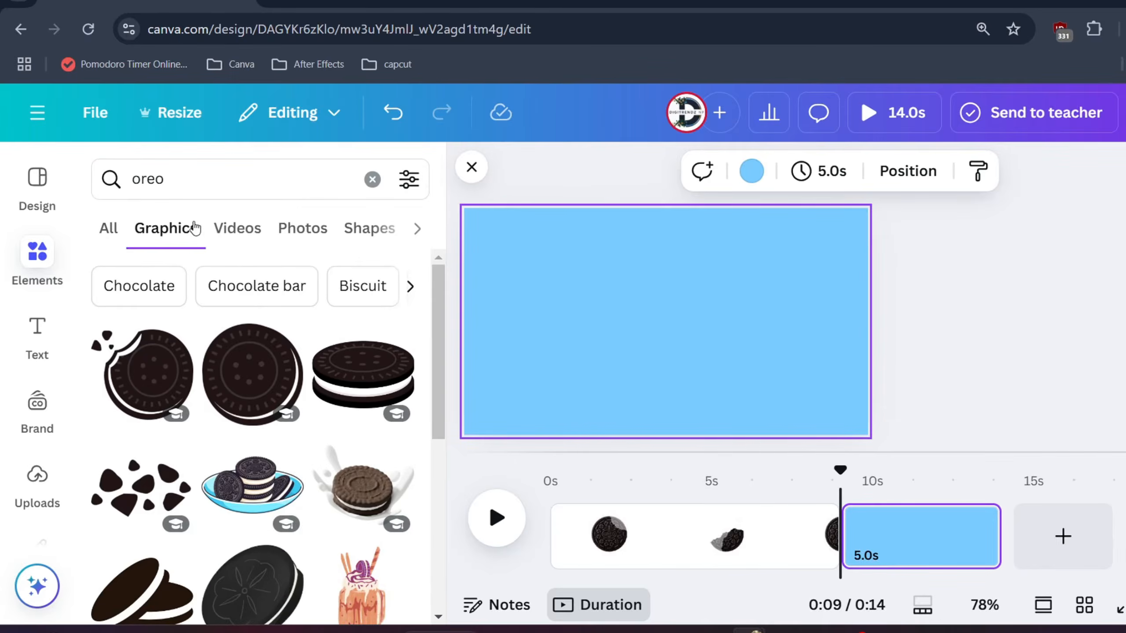
pyautogui.scroll(-3, 247, 243)
pyautogui.click(302, 228)
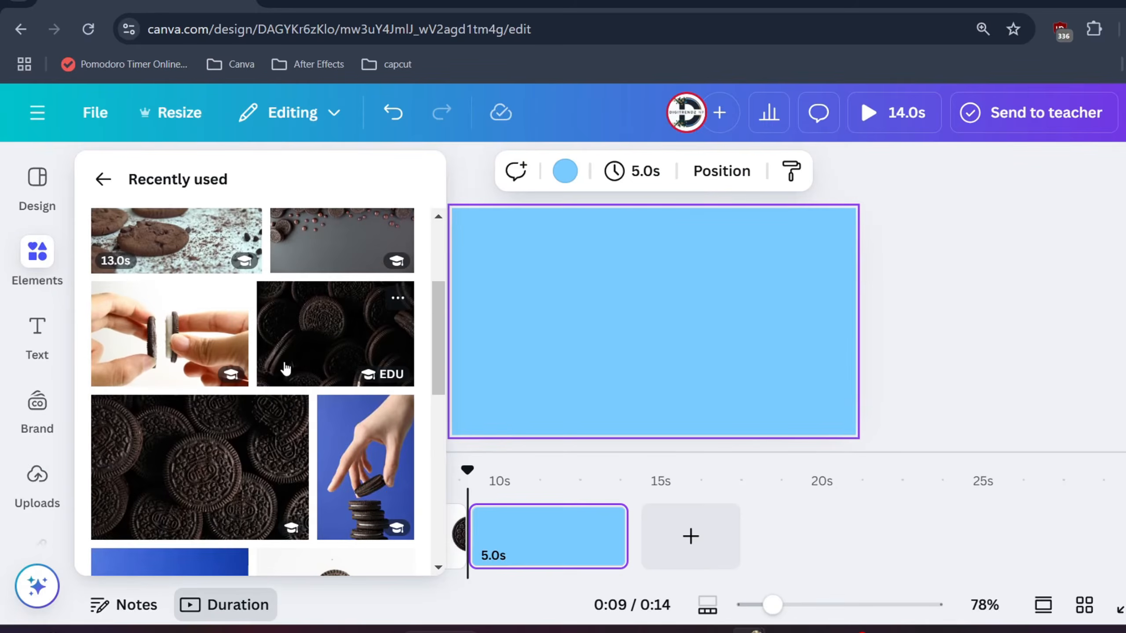
pyautogui.scroll(-2, 285, 368)
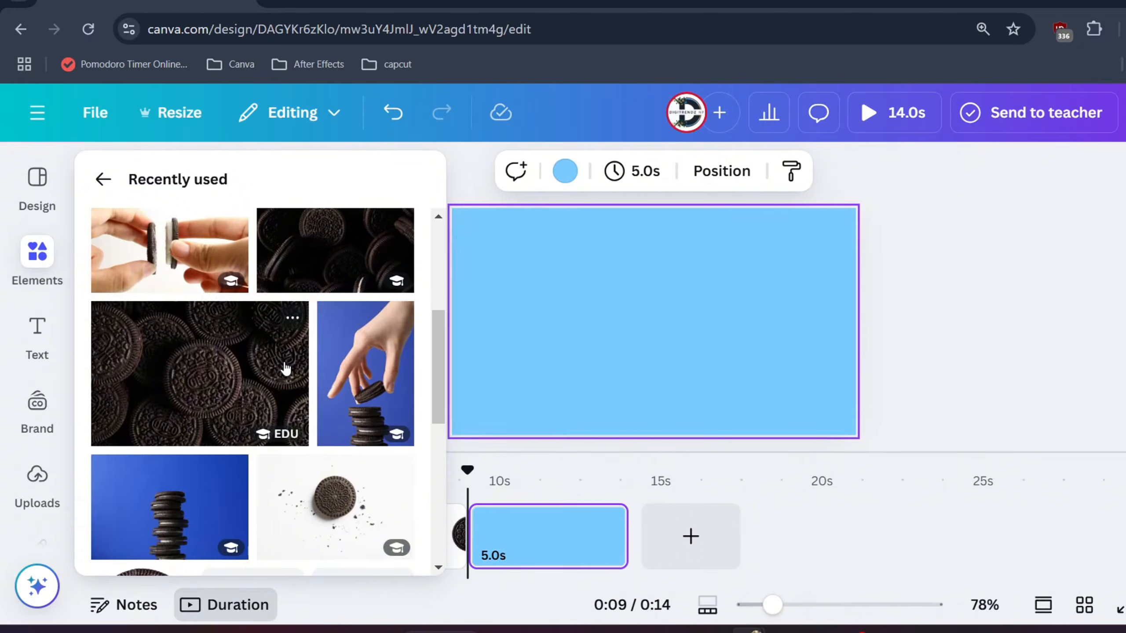
pyautogui.click(178, 510)
pyautogui.click(708, 373)
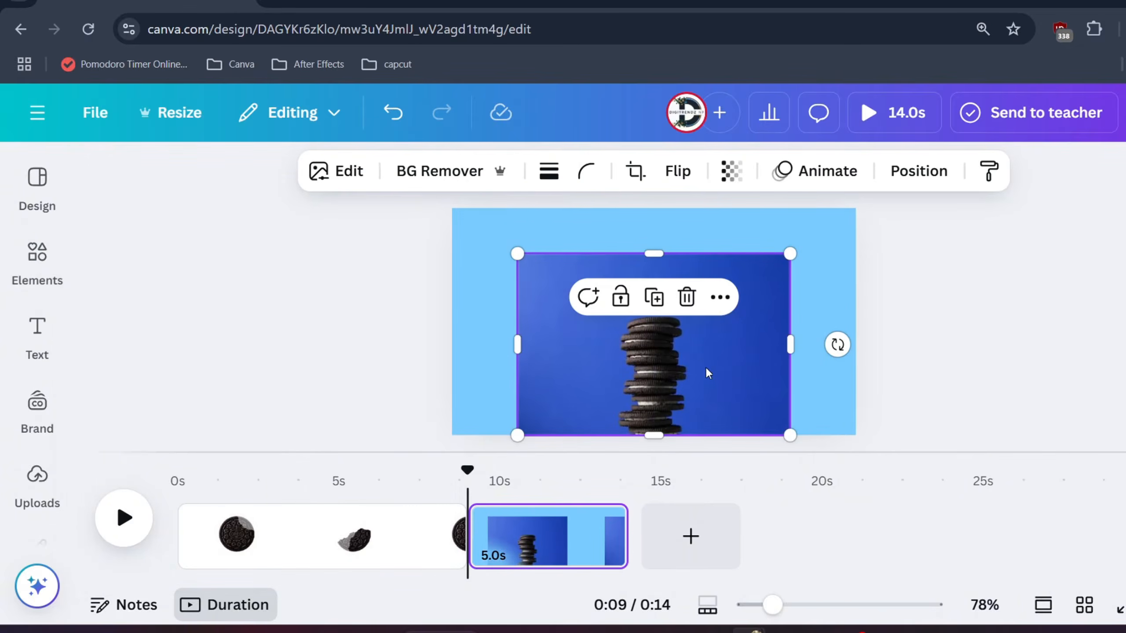
# - Remove the background of the cookie stack photo and move the stack toward the right side of the page
pyautogui.click(448, 172)
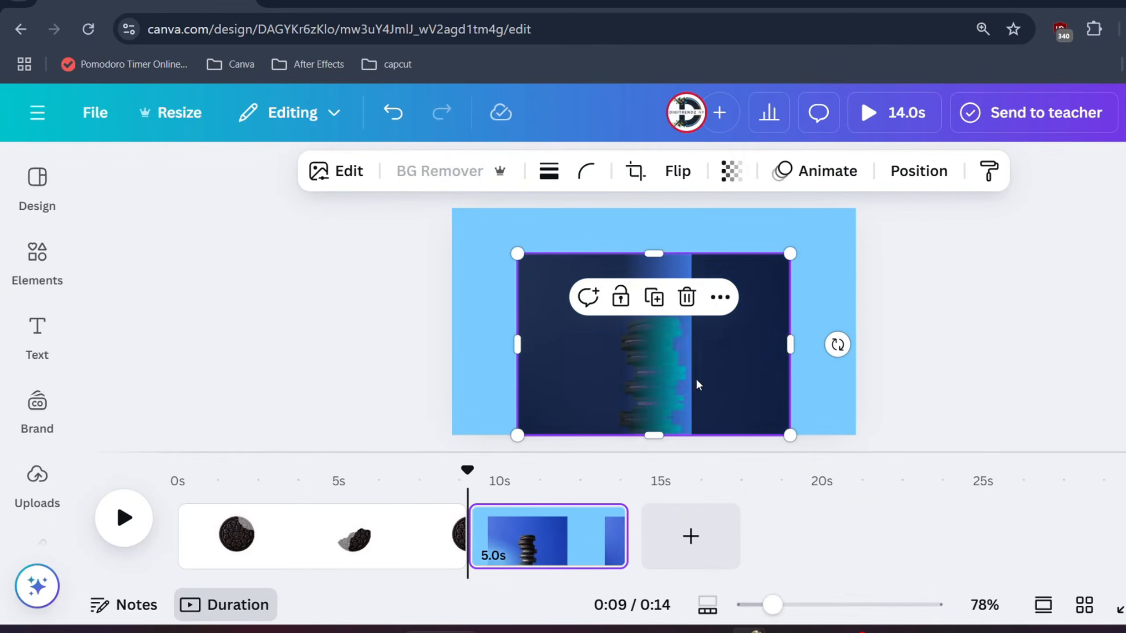
pyautogui.moveTo(658, 373); pyautogui.dragTo(771, 370)
pyautogui.click(616, 246)
pyautogui.click(768, 272)
# - Crop the empty top and sides of the cookie stack photo and enlarge the stack
pyautogui.moveTo(766, 254); pyautogui.dragTo(767, 301)
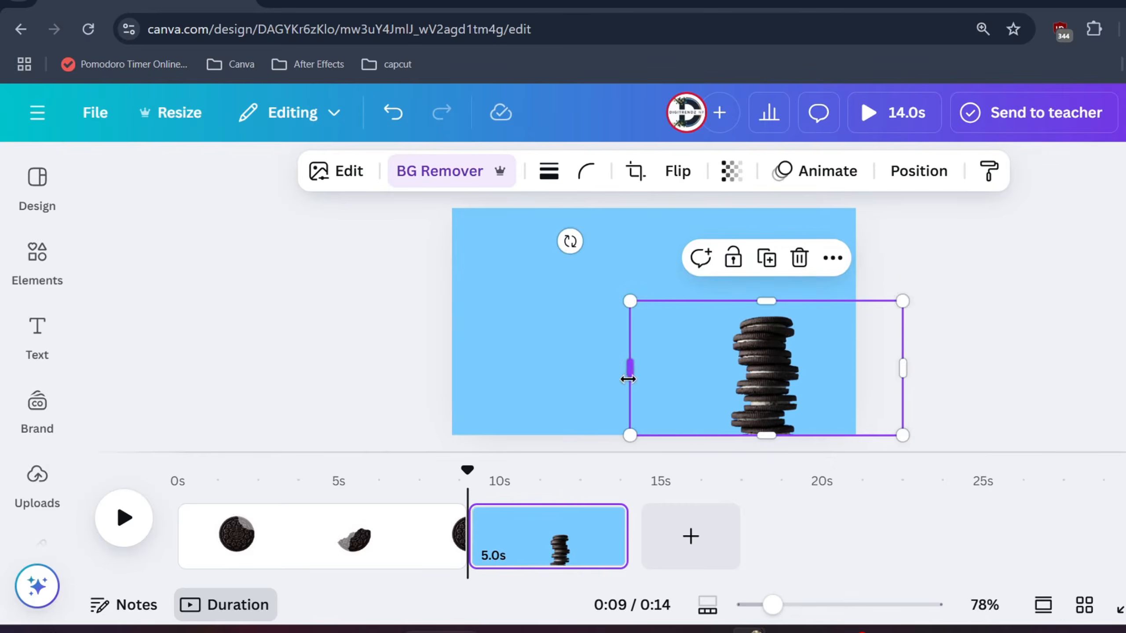
pyautogui.moveTo(629, 372); pyautogui.dragTo(709, 373)
pyautogui.moveTo(904, 370); pyautogui.dragTo(820, 372)
pyautogui.moveTo(708, 301); pyautogui.dragTo(672, 257)
# - Duplicate the cookie stack twice and arrange the three stacks side by side along the page's lower edge
pyautogui.moveTo(741, 329); pyautogui.dragTo(678, 362)
pyautogui.rightClick(677, 360)
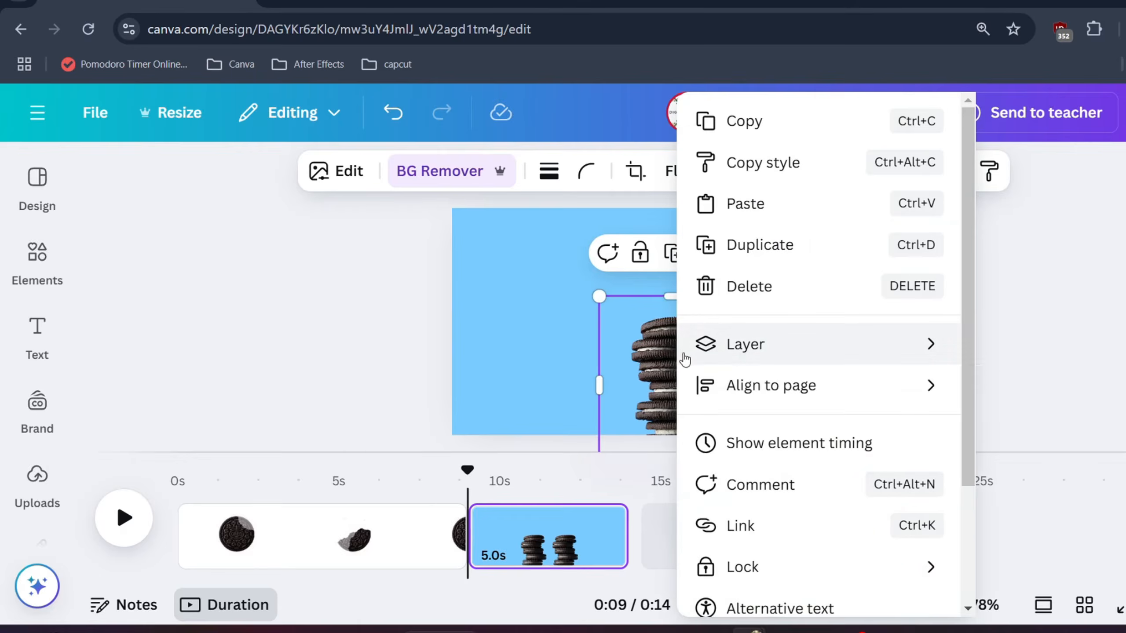
pyautogui.click(768, 262)
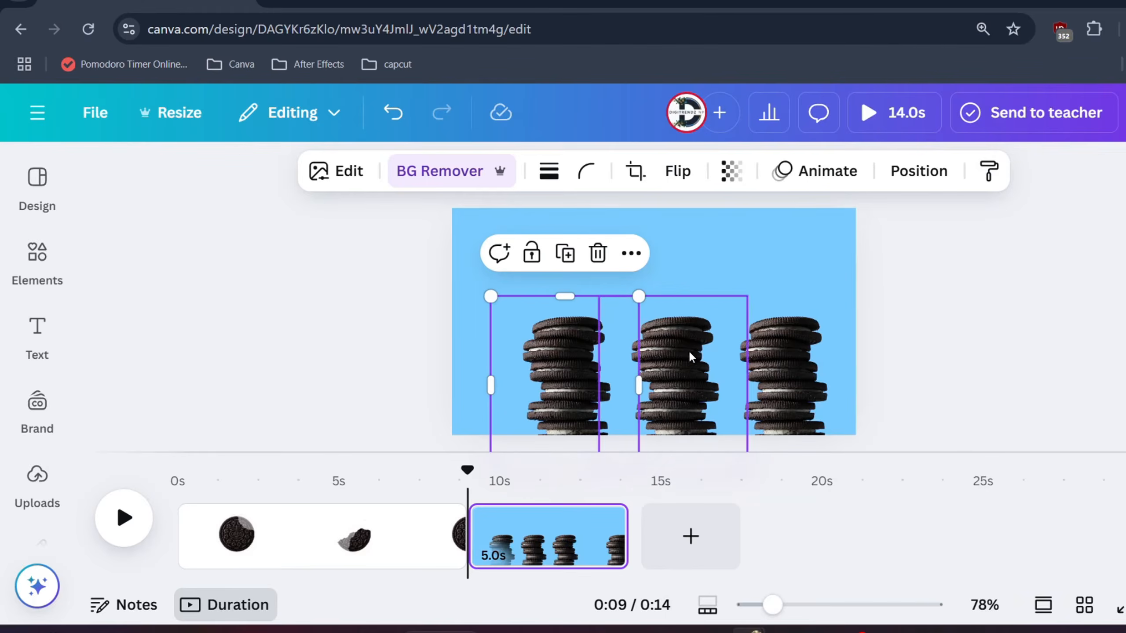
pyautogui.moveTo(566, 377)
pyautogui.mouseDown()
pyautogui.moveTo(532, 372)
pyautogui.moveTo(550, 374)
pyautogui.mouseUp()
# - Add the photo of a hand lifting a cookie, remove its background, and move it over the left stack
pyautogui.click(37, 255)
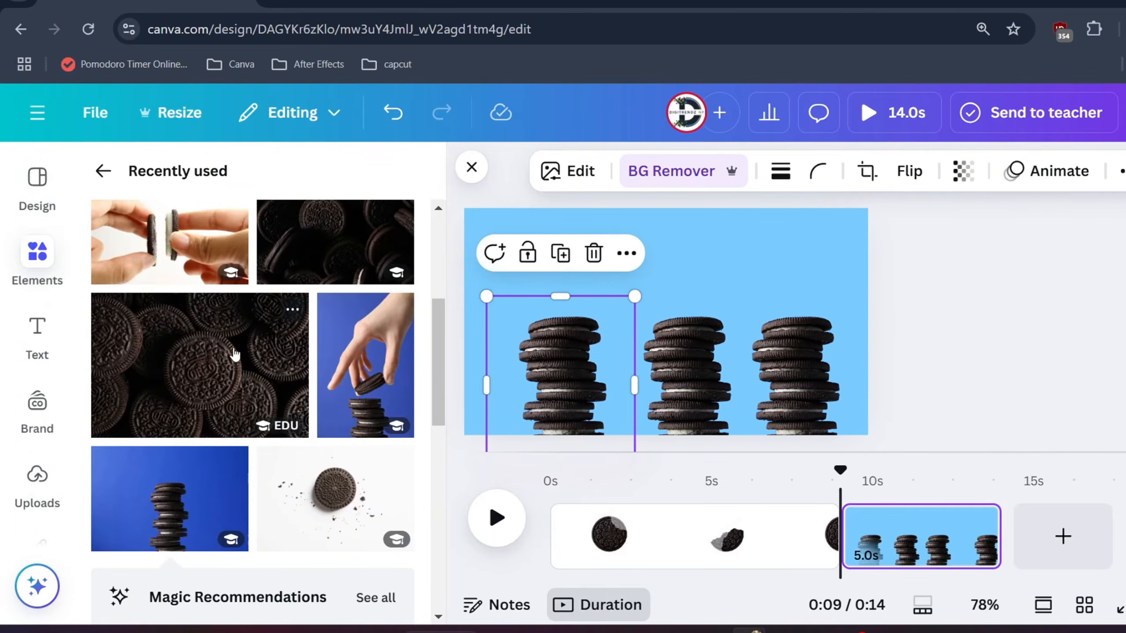
pyautogui.click(364, 370)
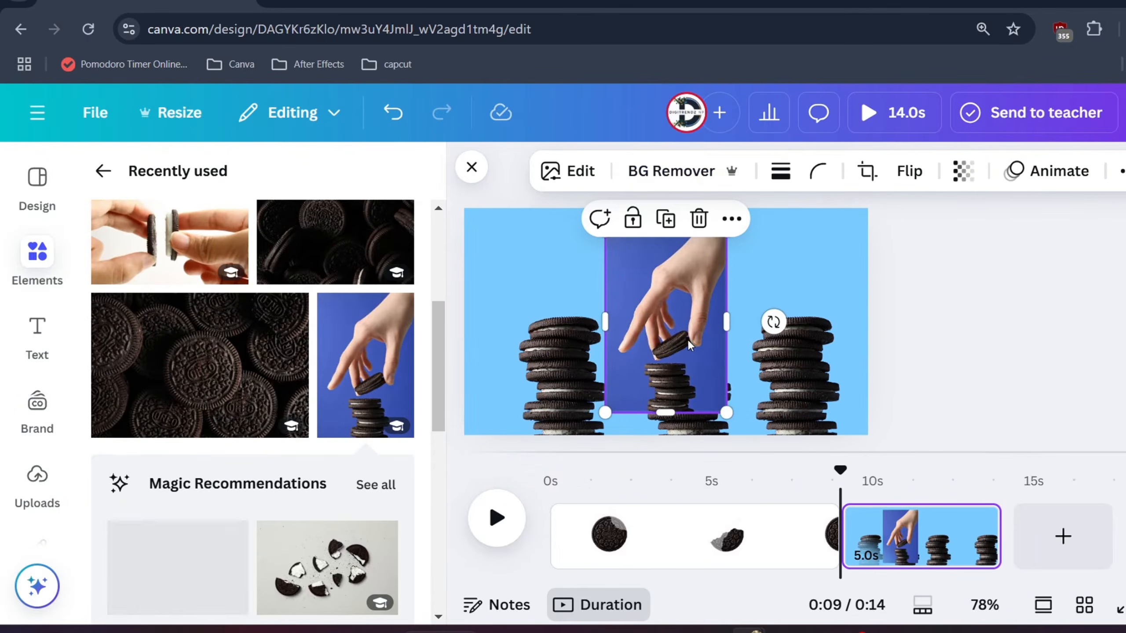
pyautogui.click(647, 172)
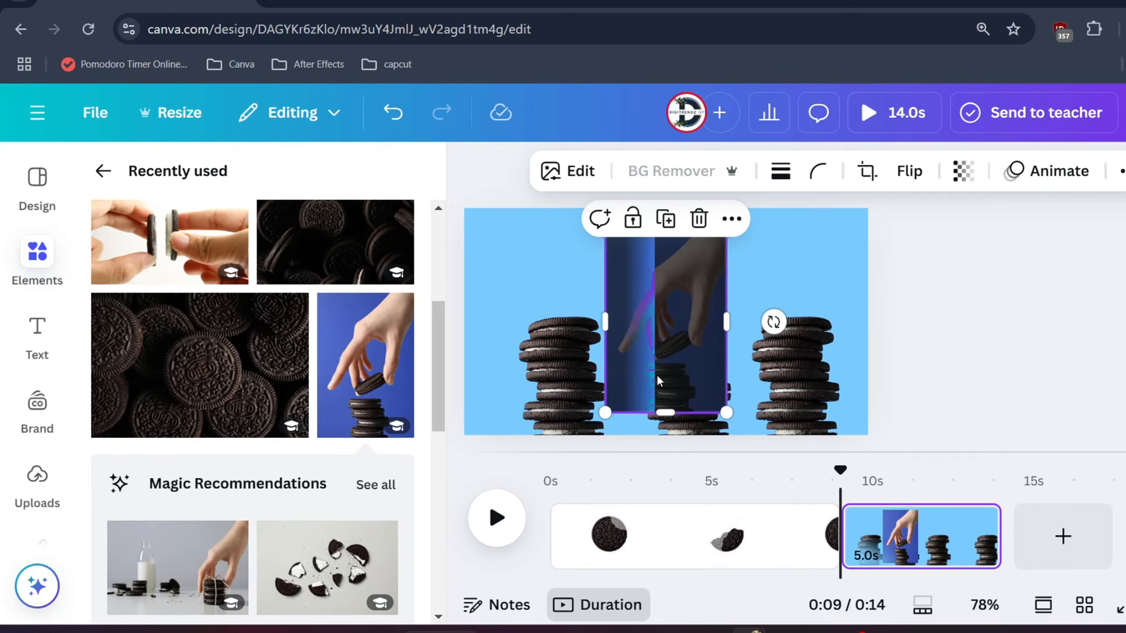
pyautogui.moveTo(667, 364); pyautogui.dragTo(512, 391)
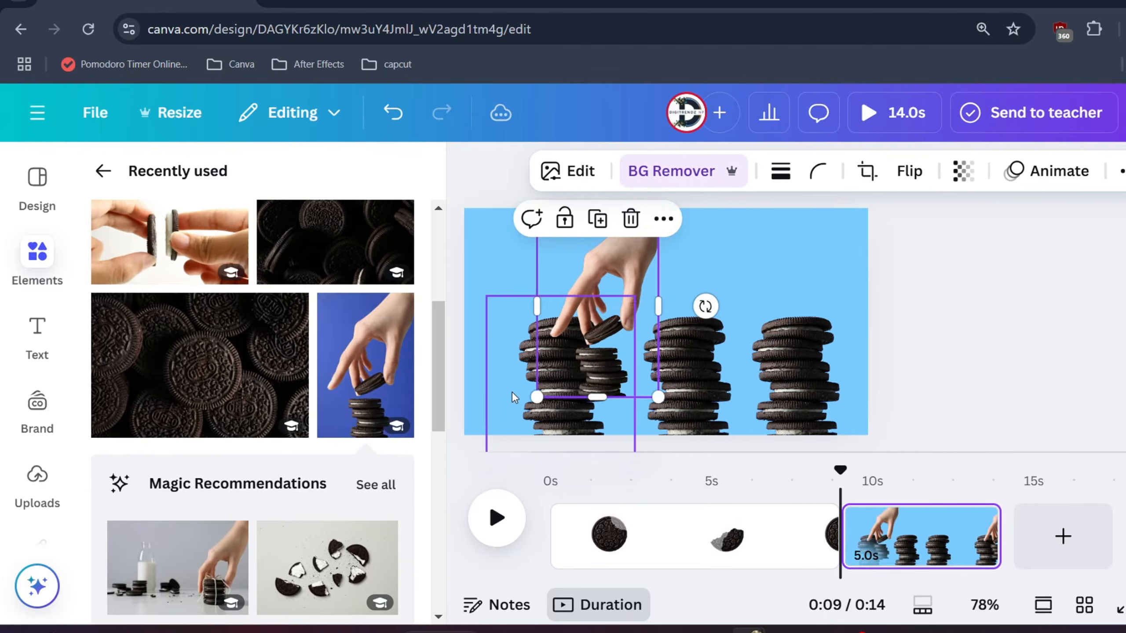
# - Delete the left and right cookie stacks, keeping only the middle one
pyautogui.press('Delete')
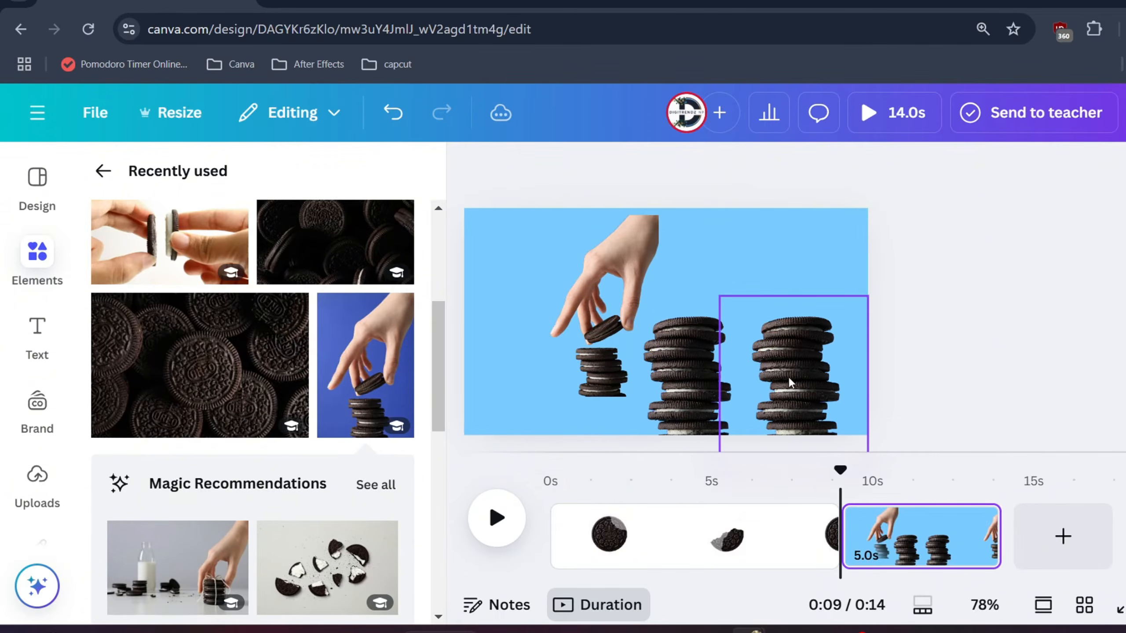
pyautogui.click(753, 377)
pyautogui.press('Delete')
# - Shift the hand photo slightly left and crop its lower part so only the hand and the held cookie remain
pyautogui.click(607, 364)
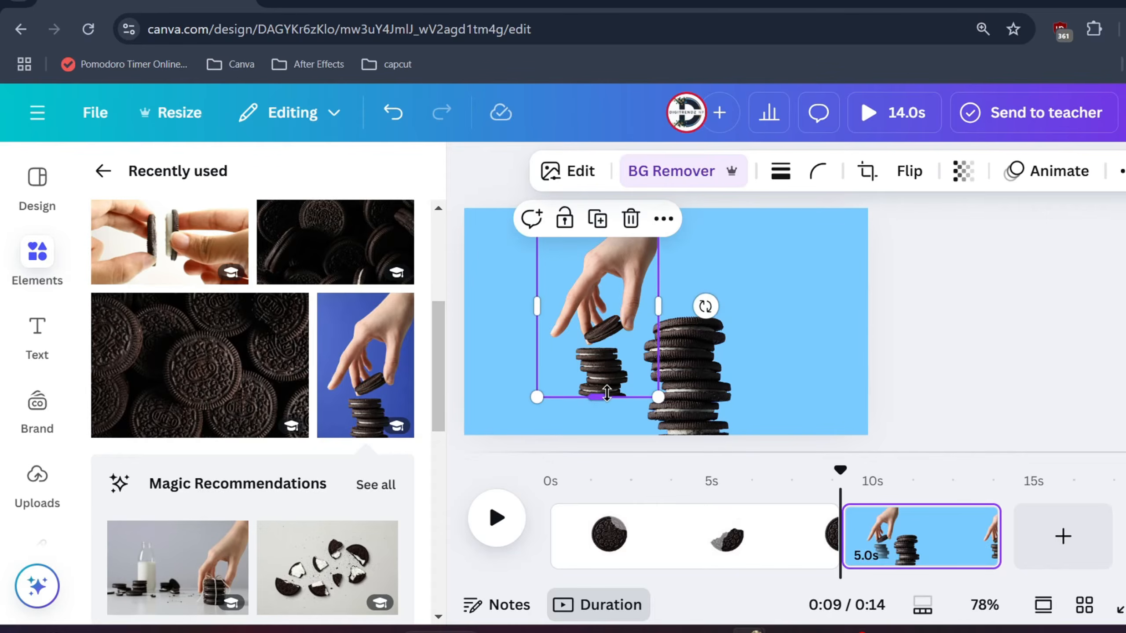
pyautogui.moveTo(602, 342); pyautogui.dragTo(571, 345)
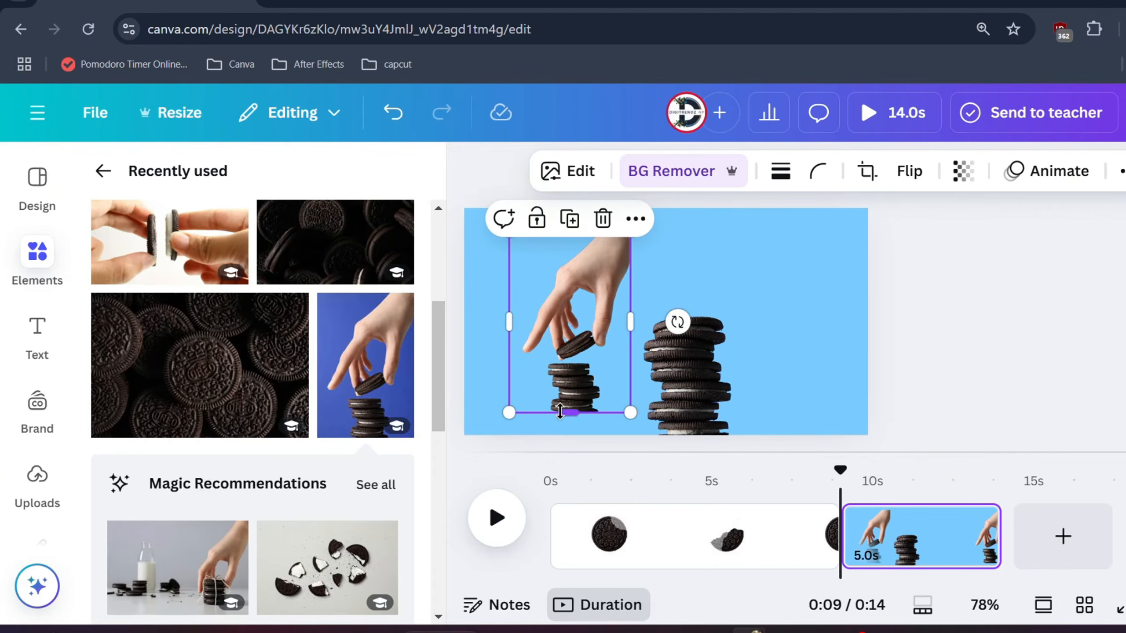
pyautogui.moveTo(560, 411); pyautogui.dragTo(580, 362)
pyautogui.click(581, 395)
pyautogui.click(580, 288)
# - Rotate the hand photo clockwise, enlarge it, and position it so the arm enters from the page's upper-right corner
pyautogui.moveTo(684, 352); pyautogui.dragTo(665, 368)
pyautogui.click(565, 289)
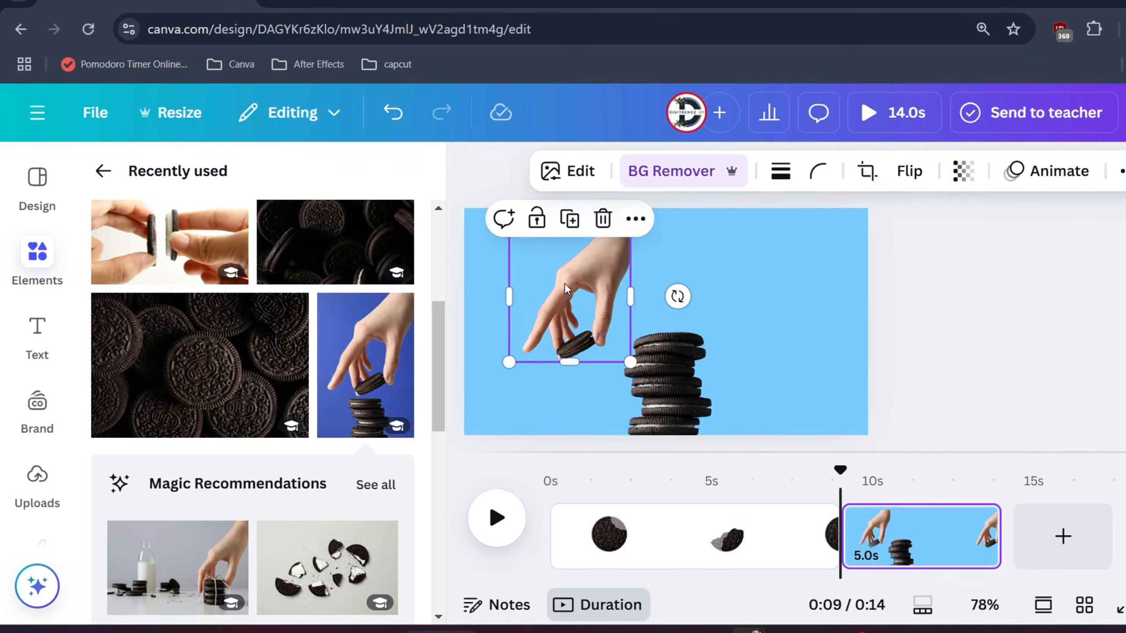
pyautogui.moveTo(678, 296); pyautogui.dragTo(709, 352)
pyautogui.moveTo(676, 387); pyautogui.dragTo(771, 384)
pyautogui.moveTo(576, 298); pyautogui.dragTo(752, 262)
pyautogui.moveTo(828, 222); pyautogui.dragTo(964, 156)
pyautogui.moveTo(830, 255); pyautogui.dragTo(802, 272)
# - Center the cookie stack on the page and fit the hand so its held cookie rests on top of the stack
pyautogui.moveTo(761, 399); pyautogui.dragTo(692, 399)
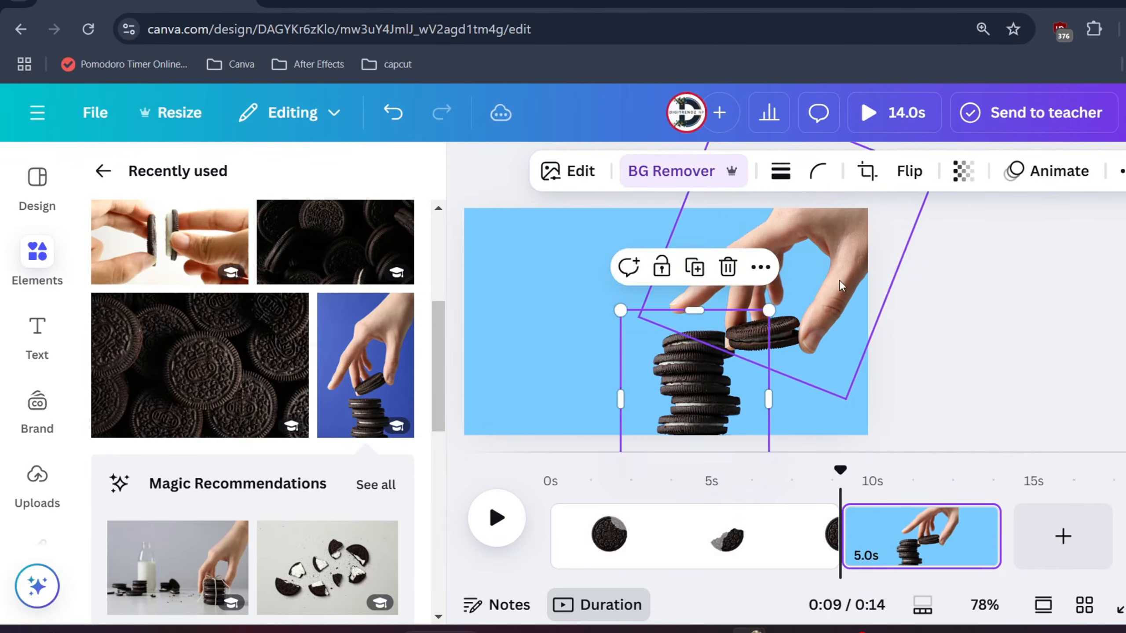
pyautogui.moveTo(841, 286); pyautogui.dragTo(774, 270)
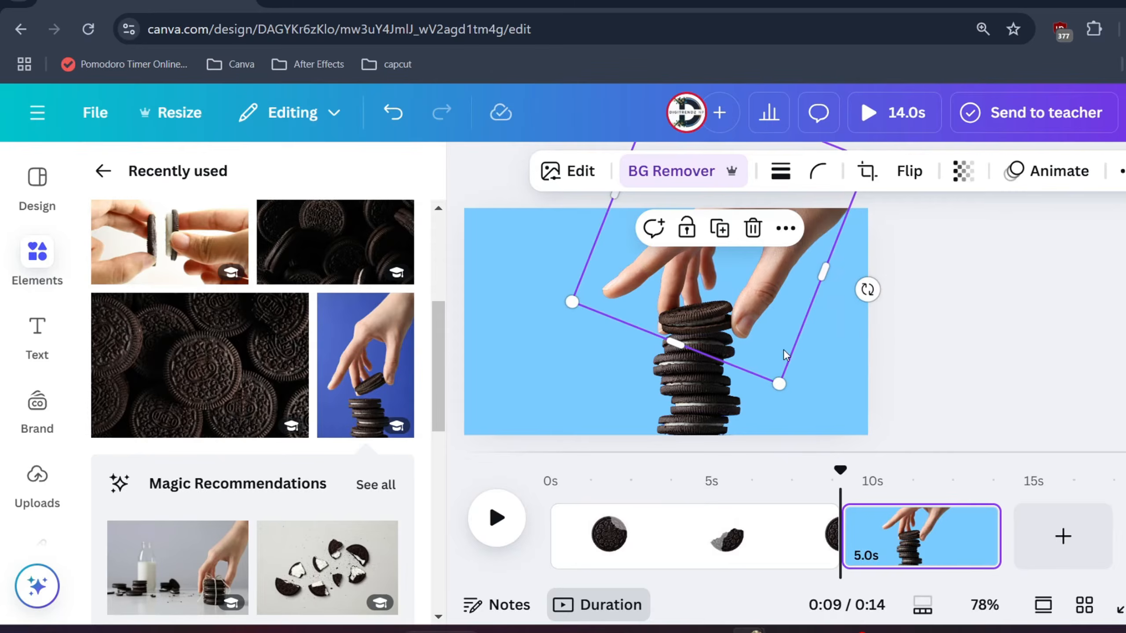
pyautogui.moveTo(779, 384); pyautogui.dragTo(771, 365)
pyautogui.moveTo(750, 272); pyautogui.dragTo(753, 290)
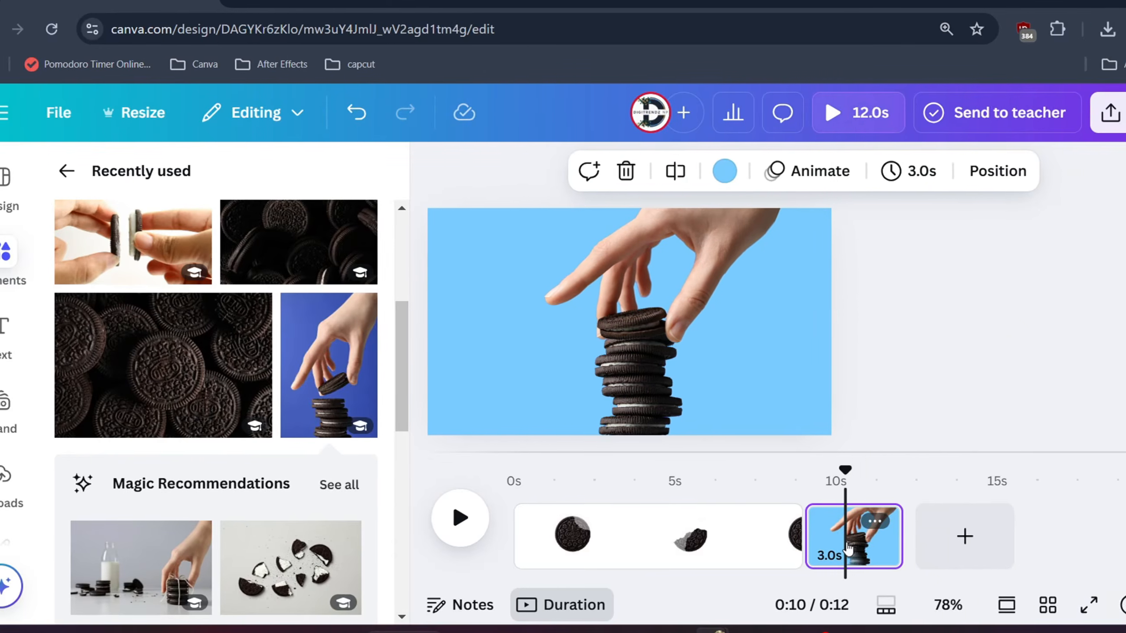
# - Duplicate the hand-and-stack page and, in the copy, raise the hand with its cookie to the page's top edge
pyautogui.rightClick(868, 537)
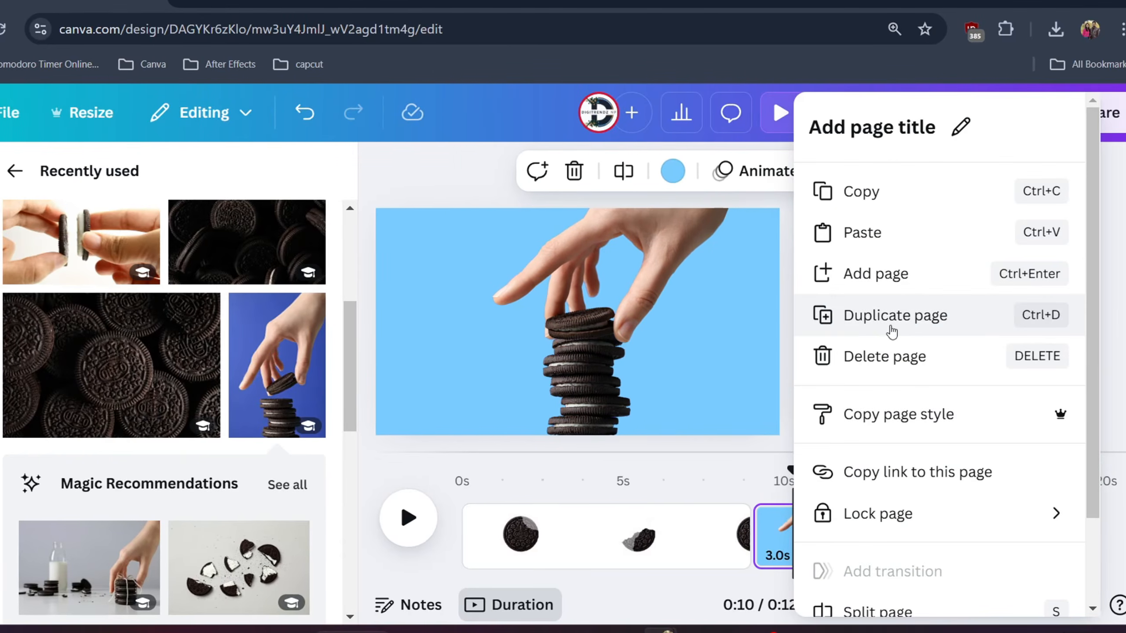
pyautogui.click(891, 330)
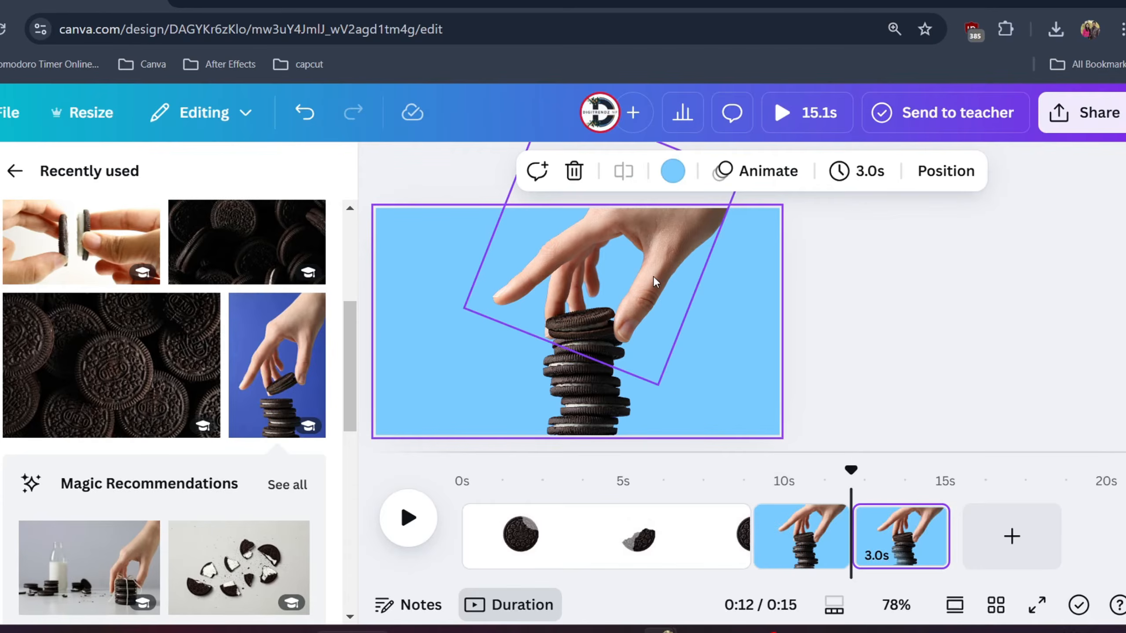
pyautogui.moveTo(645, 281); pyautogui.dragTo(645, 184)
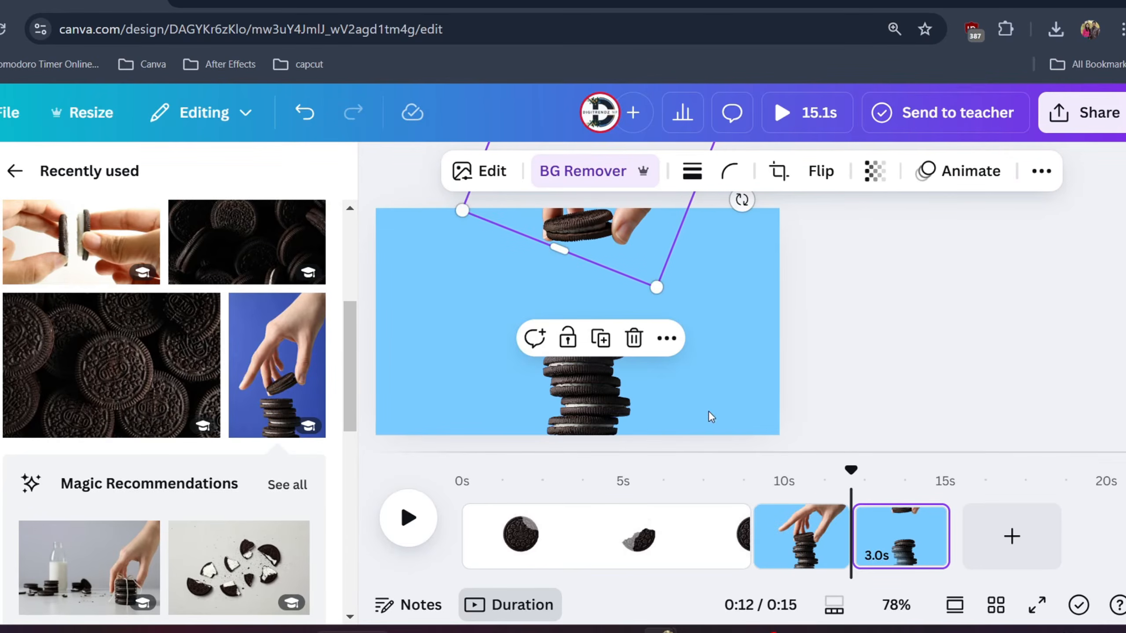
# - Add a Match & Move transition between the two hand-and-stack pages
pyautogui.moveTo(851, 471); pyautogui.dragTo(828, 471)
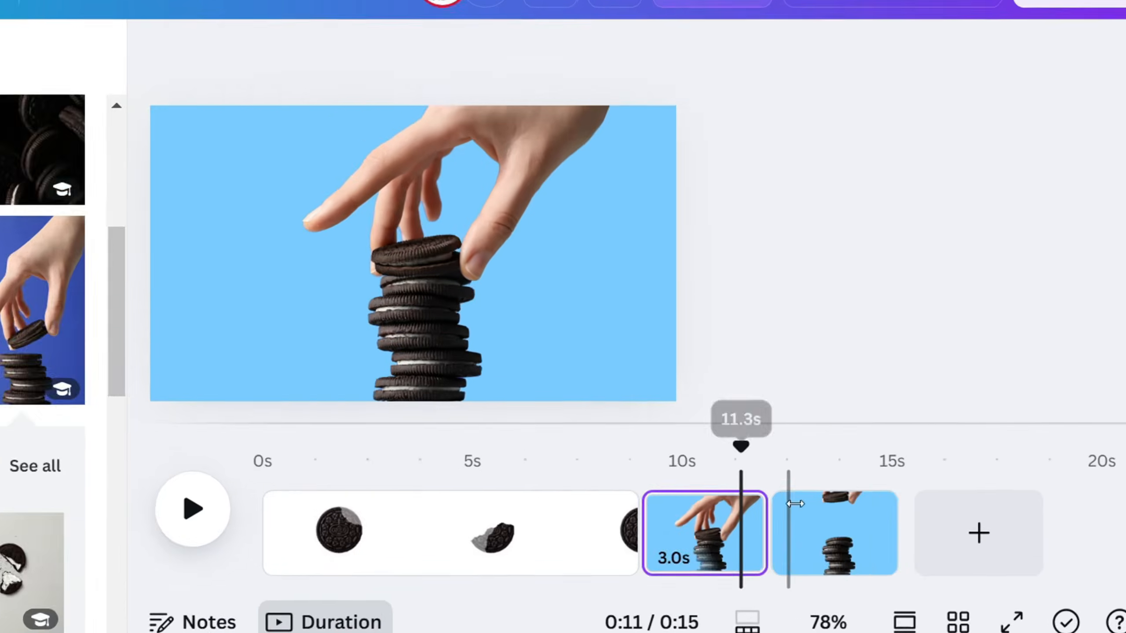
pyautogui.moveTo(774, 568)
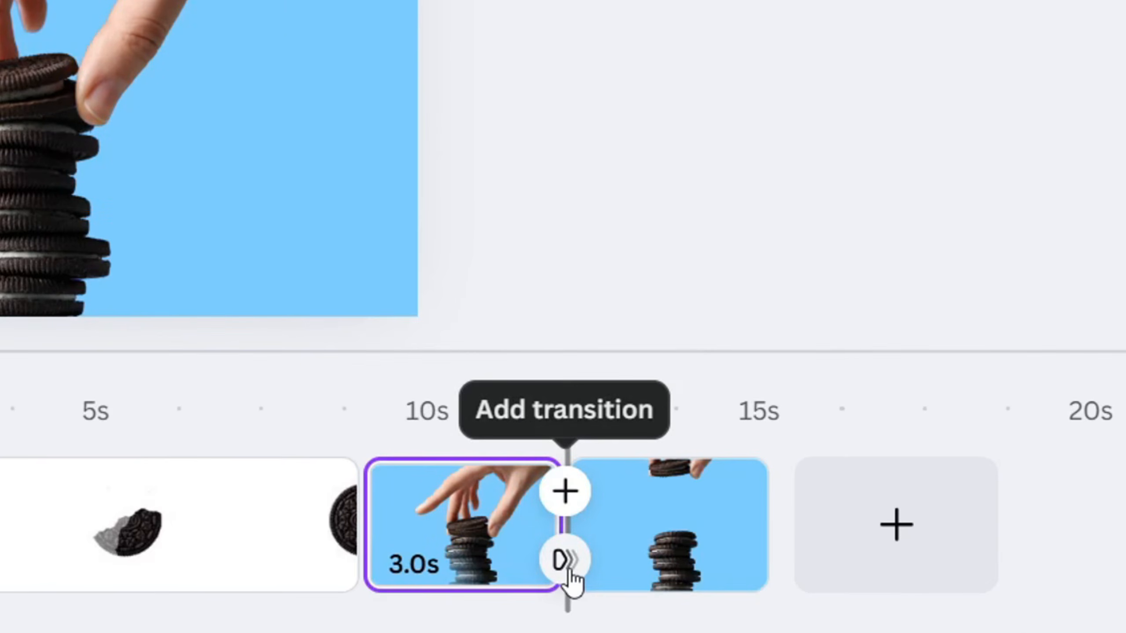
pyautogui.click(563, 561)
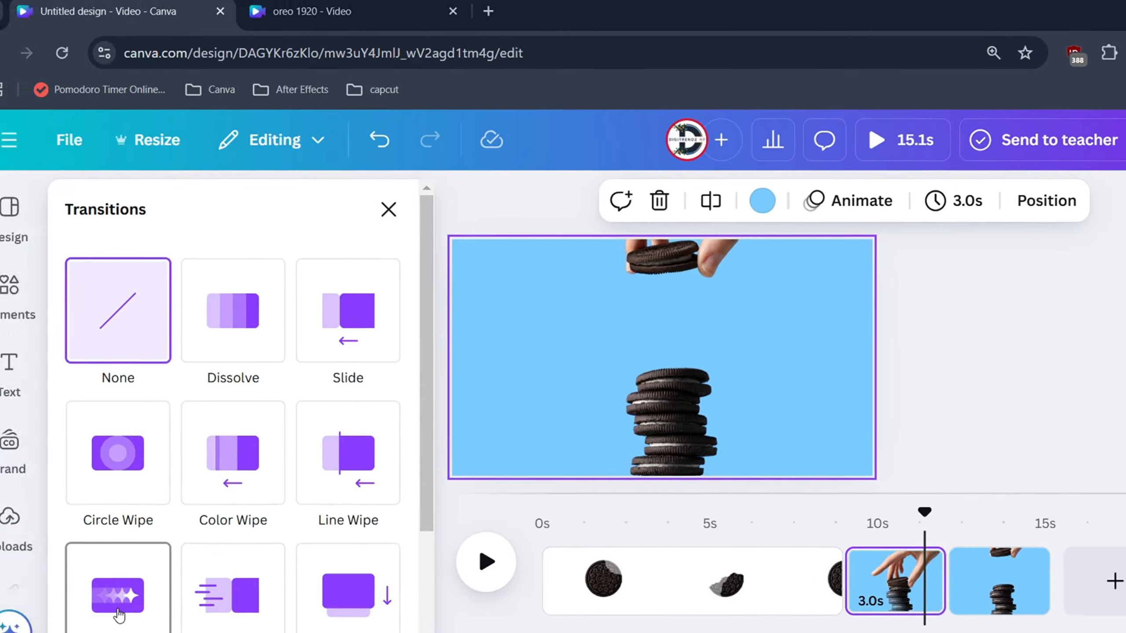
pyautogui.click(118, 615)
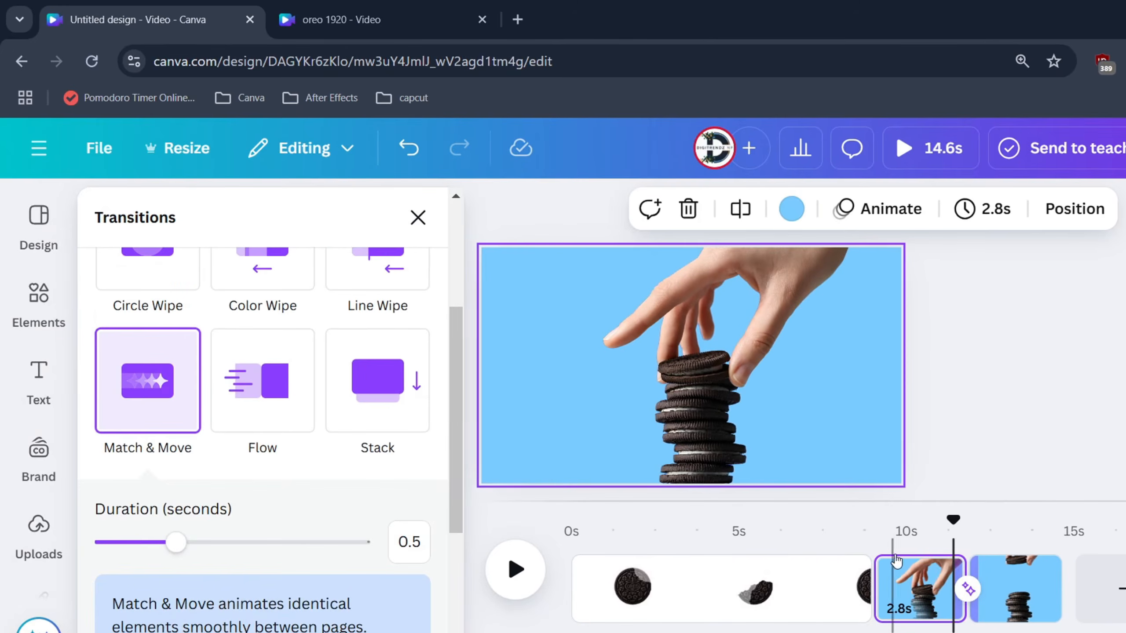
# - Play back the hand-lifting transition and shorten the page with the raised hand to 1.9 seconds
pyautogui.click(915, 530)
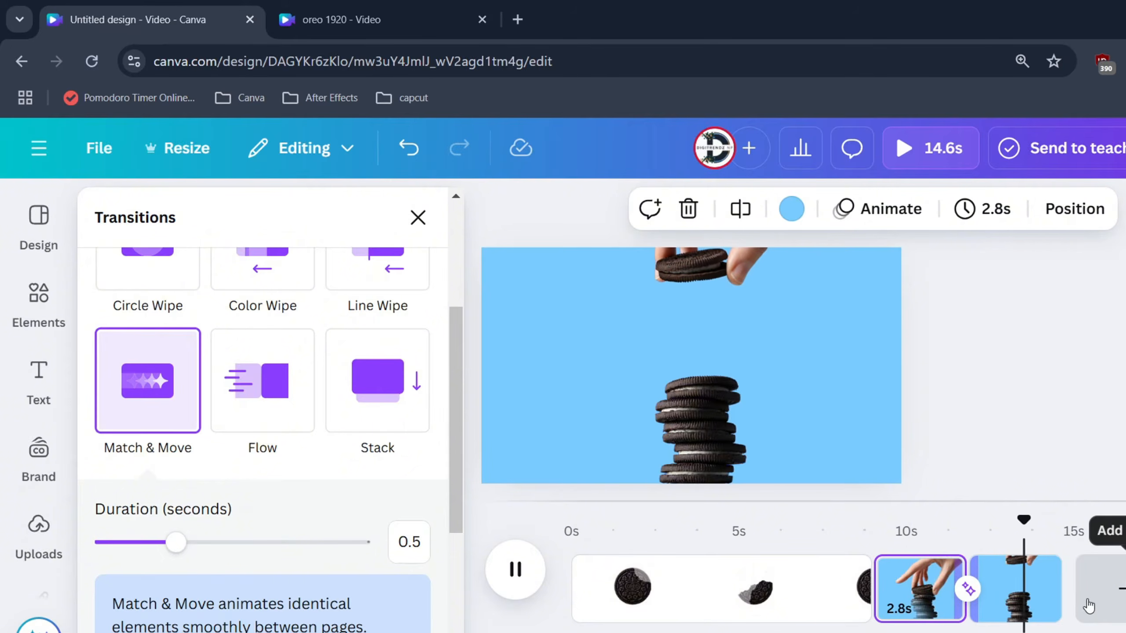
pyautogui.click(1020, 590)
pyautogui.moveTo(1060, 594); pyautogui.dragTo(1023, 601)
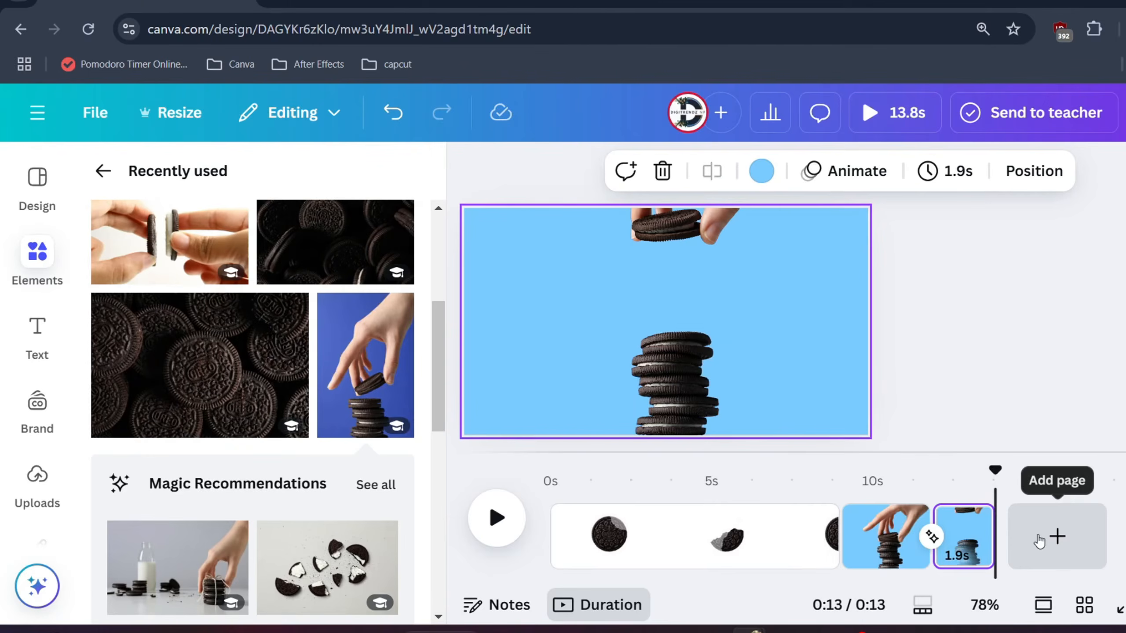
# - Add a new page and place the photo of two hands pulling a cookie apart in its upper-left corner
pyautogui.click(1055, 536)
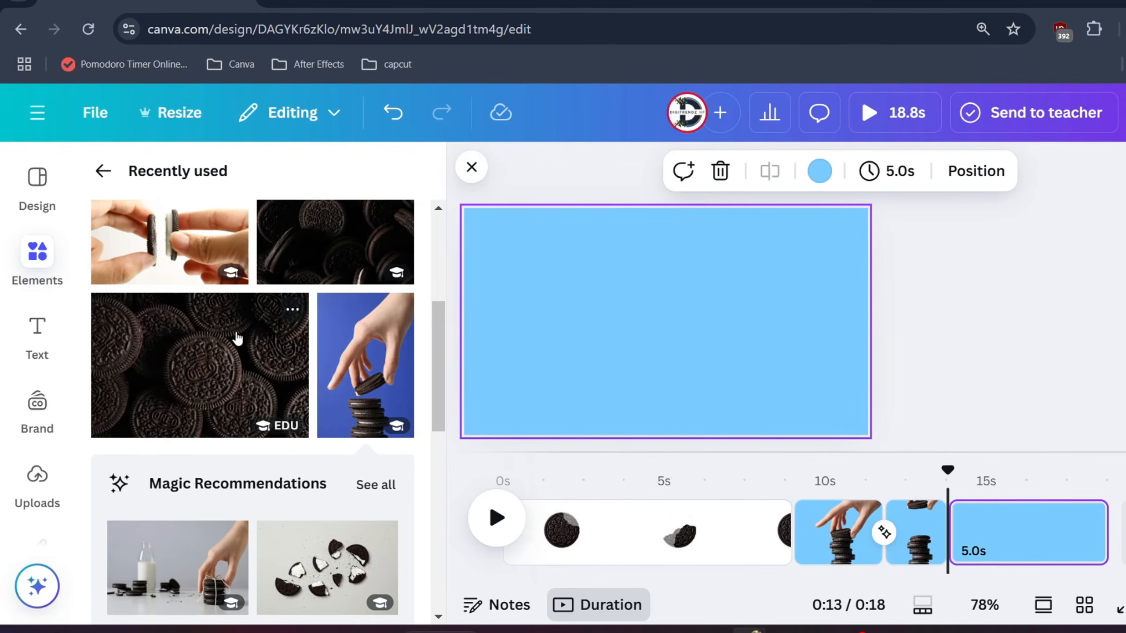
pyautogui.click(158, 259)
pyautogui.moveTo(690, 369); pyautogui.dragTo(625, 345)
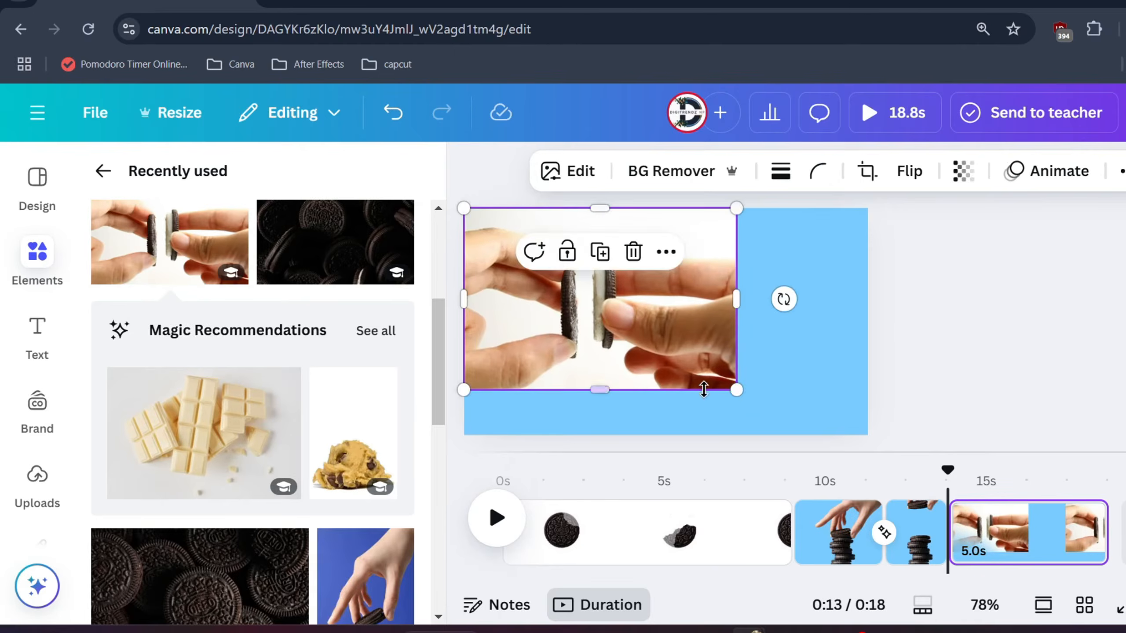
# - Remove the background of the two-hands photo and enlarge it to the full page height, aligned with the page's left edge
pyautogui.click(745, 399)
pyautogui.click(728, 382)
pyautogui.moveTo(737, 391); pyautogui.dragTo(851, 427)
pyautogui.moveTo(711, 387); pyautogui.dragTo(731, 368)
pyautogui.click(672, 170)
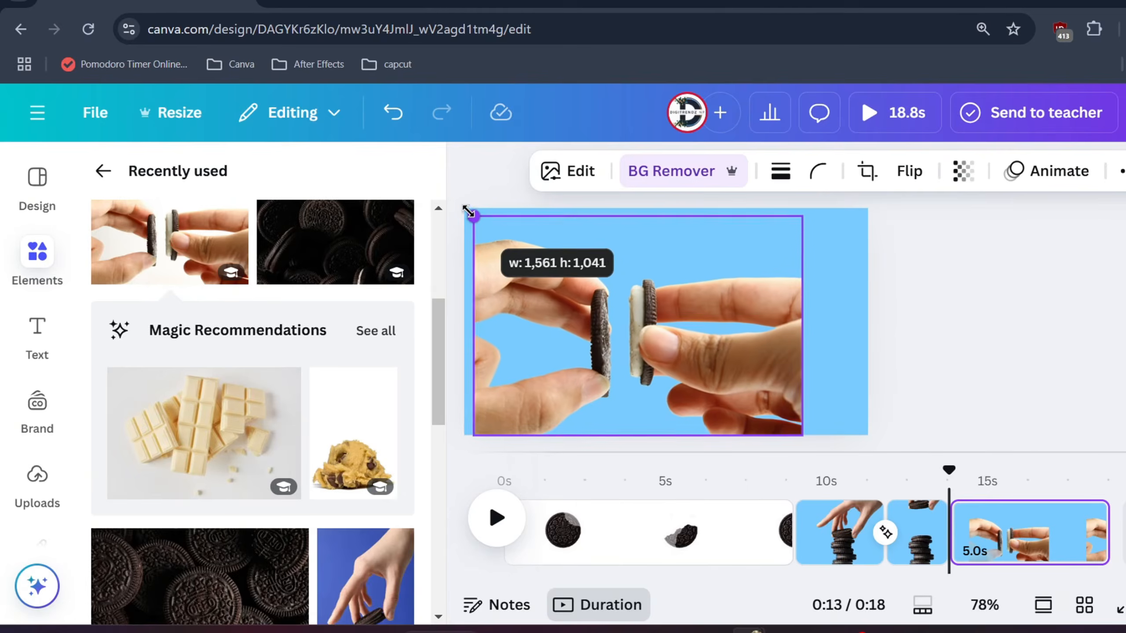
pyautogui.moveTo(473, 217); pyautogui.dragTo(463, 210)
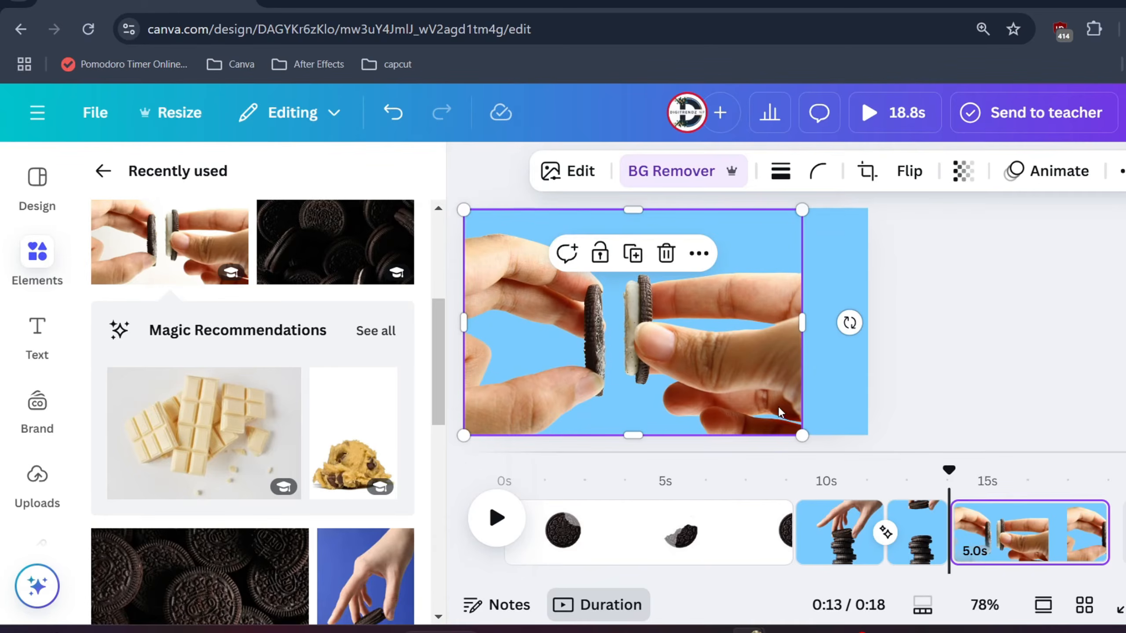
# - Crop the two-hands photo so that only the left hand and its cookie half remain
pyautogui.moveTo(800, 435)
pyautogui.mouseDown()
pyautogui.moveTo(875, 455)
pyautogui.moveTo(794, 395)
pyautogui.moveTo(809, 424)
pyautogui.mouseUp()
pyautogui.moveTo(802, 324); pyautogui.dragTo(606, 319)
pyautogui.click(659, 371)
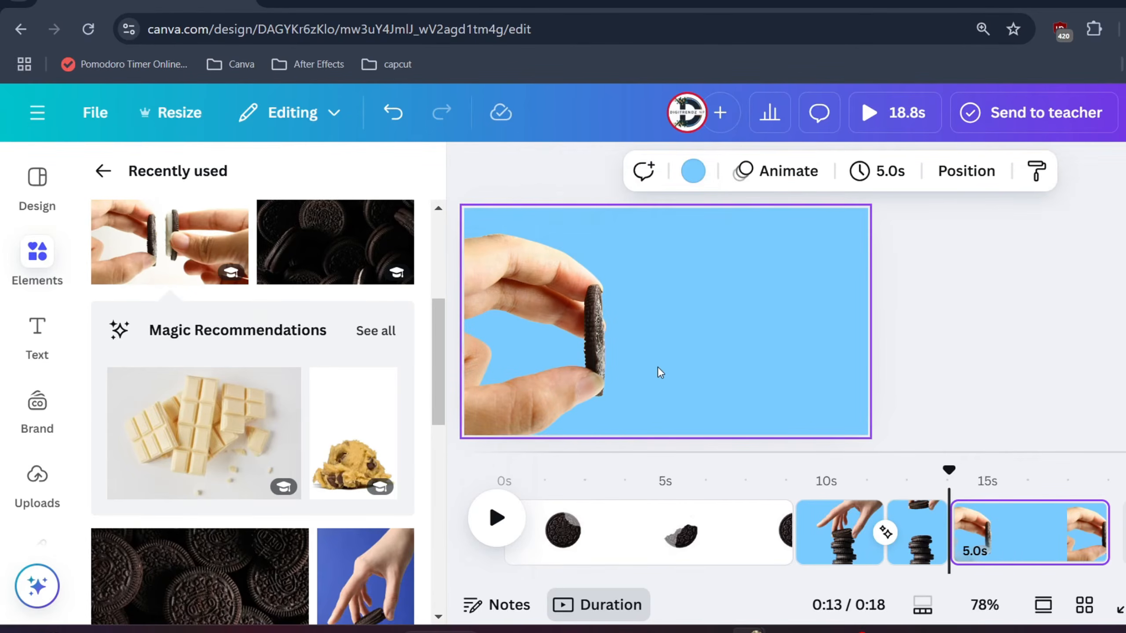
# - Duplicate the left-hand cutout, crop the copy to the right hand with the cream half, and align it with the original
pyautogui.click(569, 300)
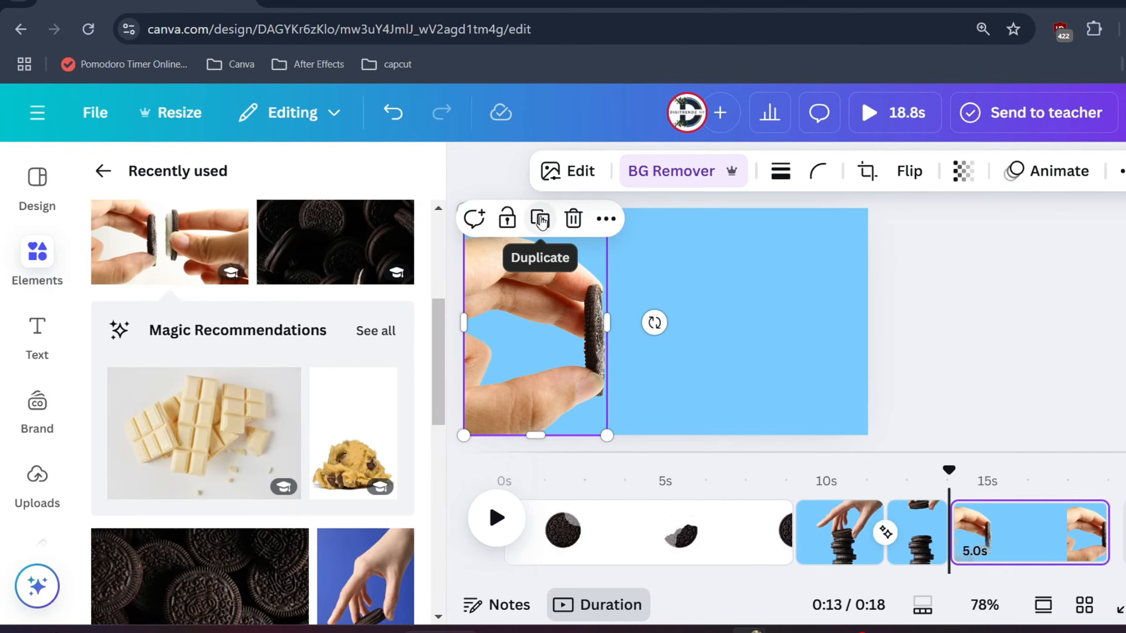
pyautogui.click(540, 221)
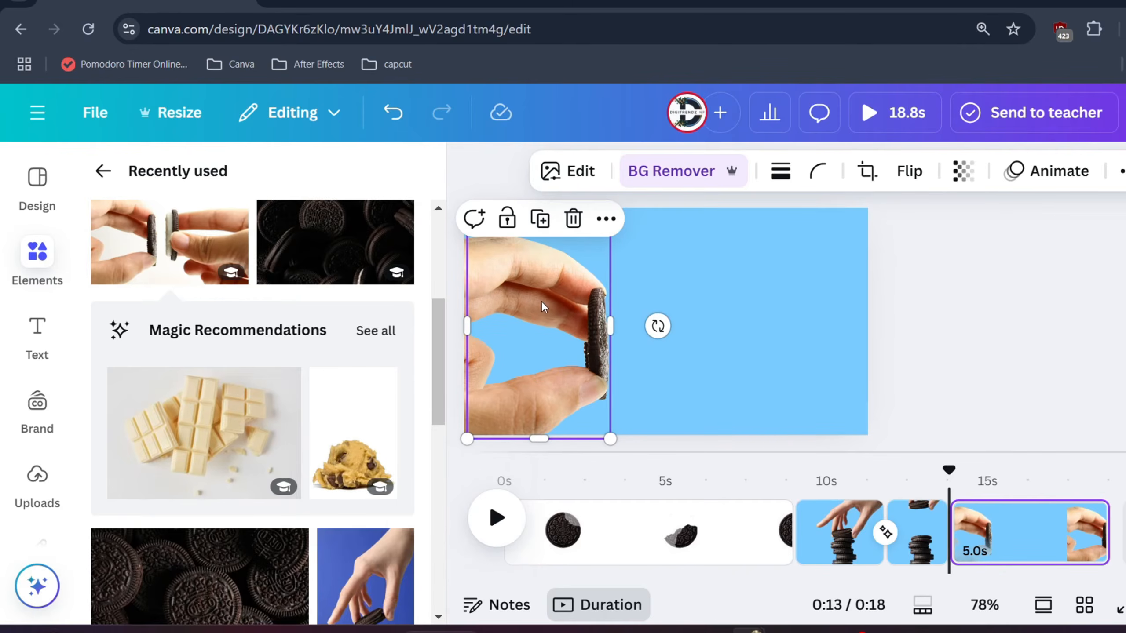
pyautogui.moveTo(613, 327); pyautogui.dragTo(804, 312)
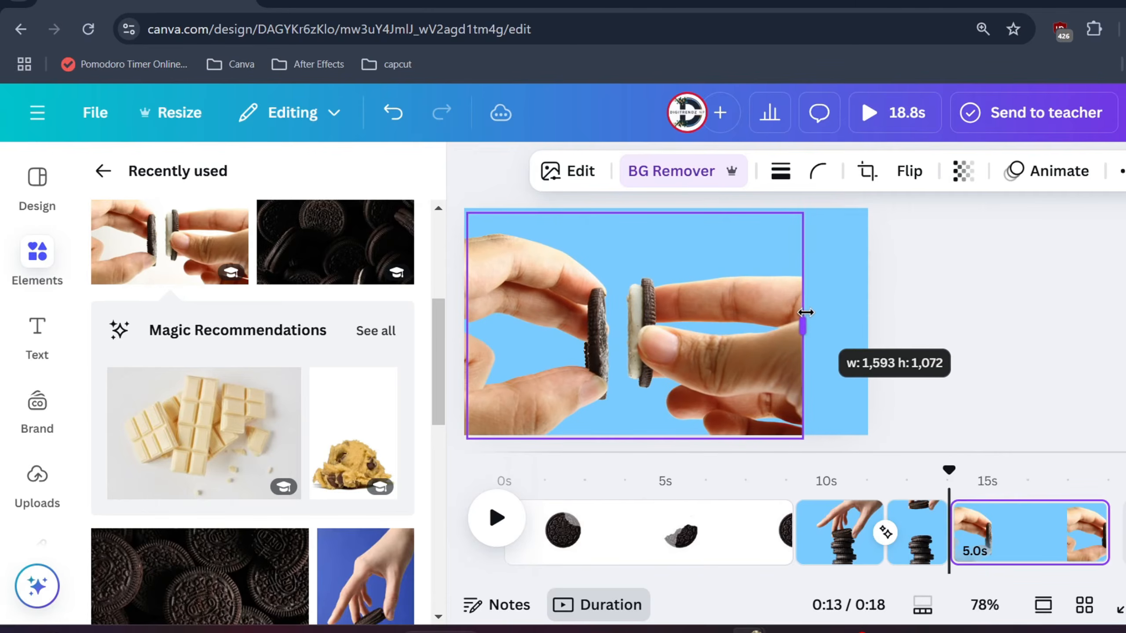
pyautogui.moveTo(656, 329)
pyautogui.mouseDown()
pyautogui.moveTo(759, 332)
pyautogui.moveTo(652, 324)
pyautogui.mouseUp()
pyautogui.moveTo(464, 322); pyautogui.dragTo(621, 324)
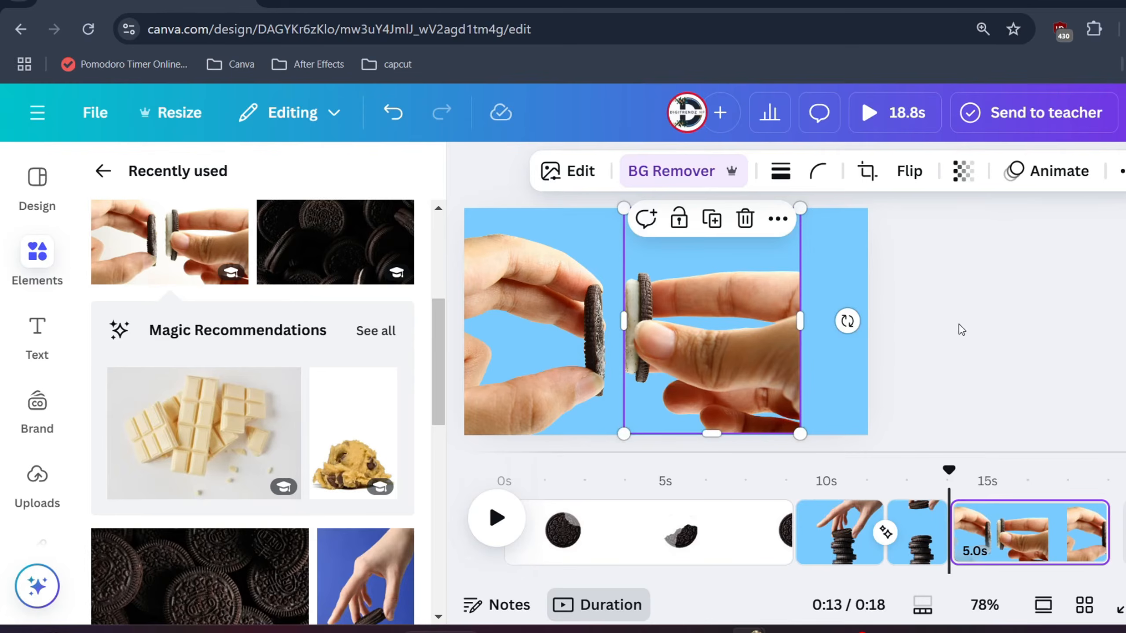
# - Enlarge both hand cutouts and position them from opposite page edges so the two cookie halves meet near the centre
pyautogui.moveTo(658, 357); pyautogui.dragTo(732, 357)
pyautogui.moveTo(528, 366); pyautogui.dragTo(600, 367)
pyautogui.moveTo(530, 436); pyautogui.dragTo(510, 437)
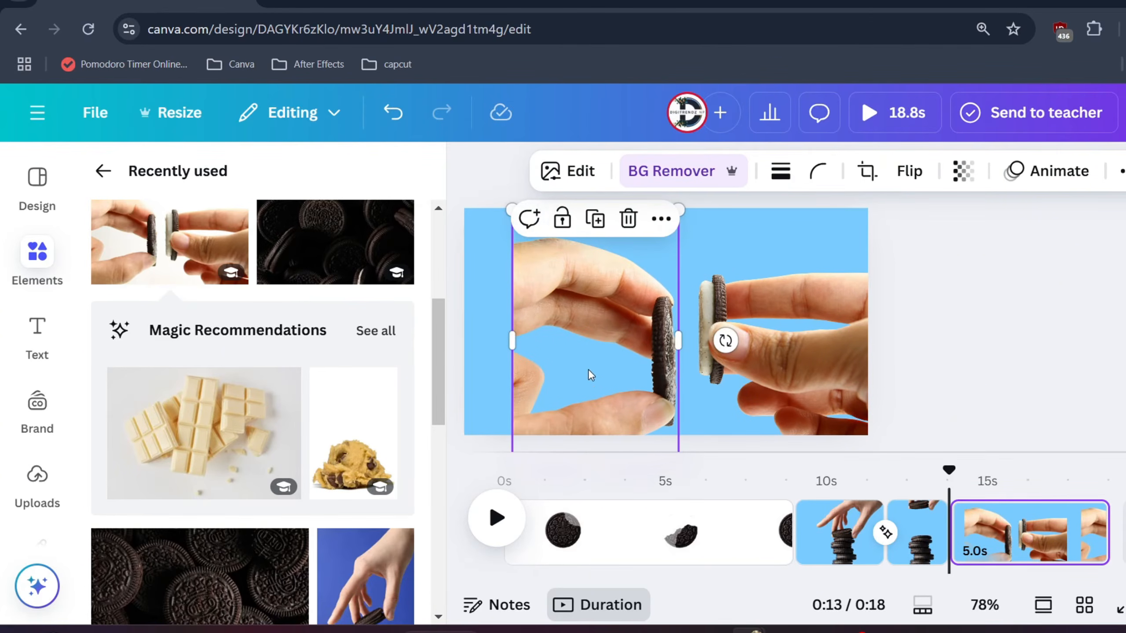
pyautogui.click(505, 206)
pyautogui.click(507, 209)
pyautogui.moveTo(509, 205); pyautogui.dragTo(399, 166)
pyautogui.click(802, 307)
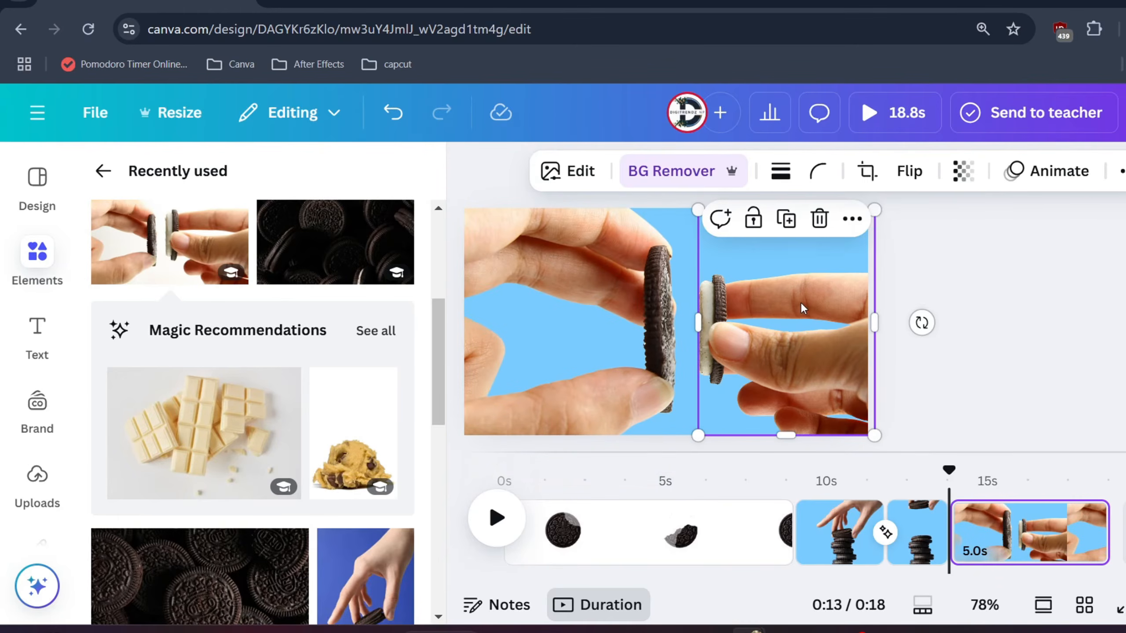
pyautogui.moveTo(759, 377); pyautogui.dragTo(795, 424)
pyautogui.moveTo(749, 375); pyautogui.dragTo(734, 345)
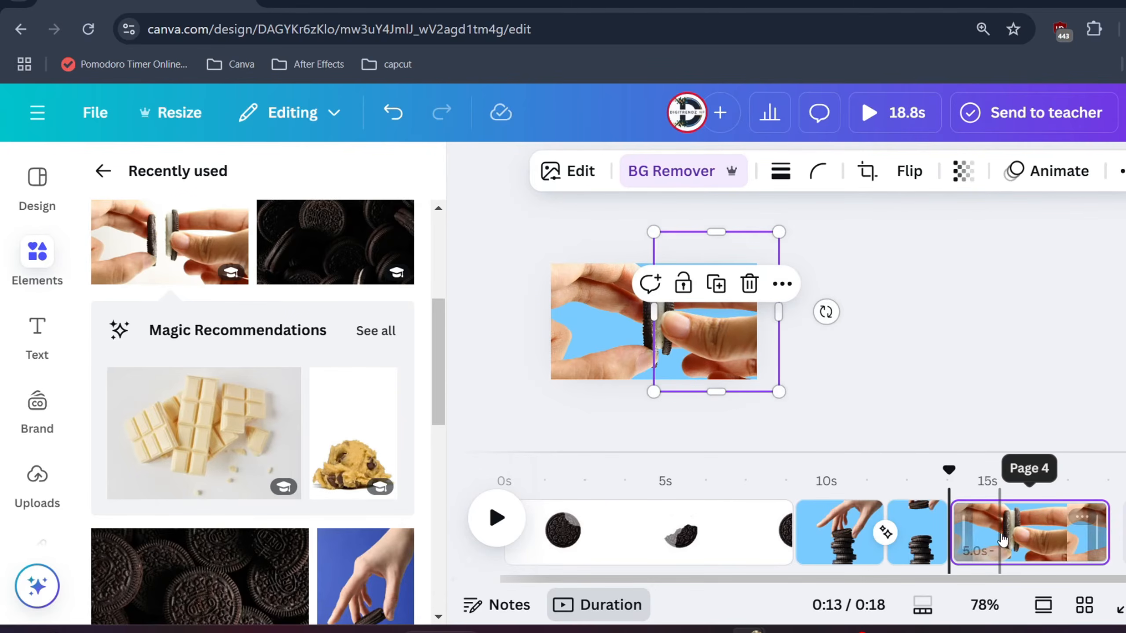
# - Shorten the page with the joined cookie to 1.8 seconds and duplicate it
pyautogui.moveTo(1089, 554); pyautogui.dragTo(987, 551)
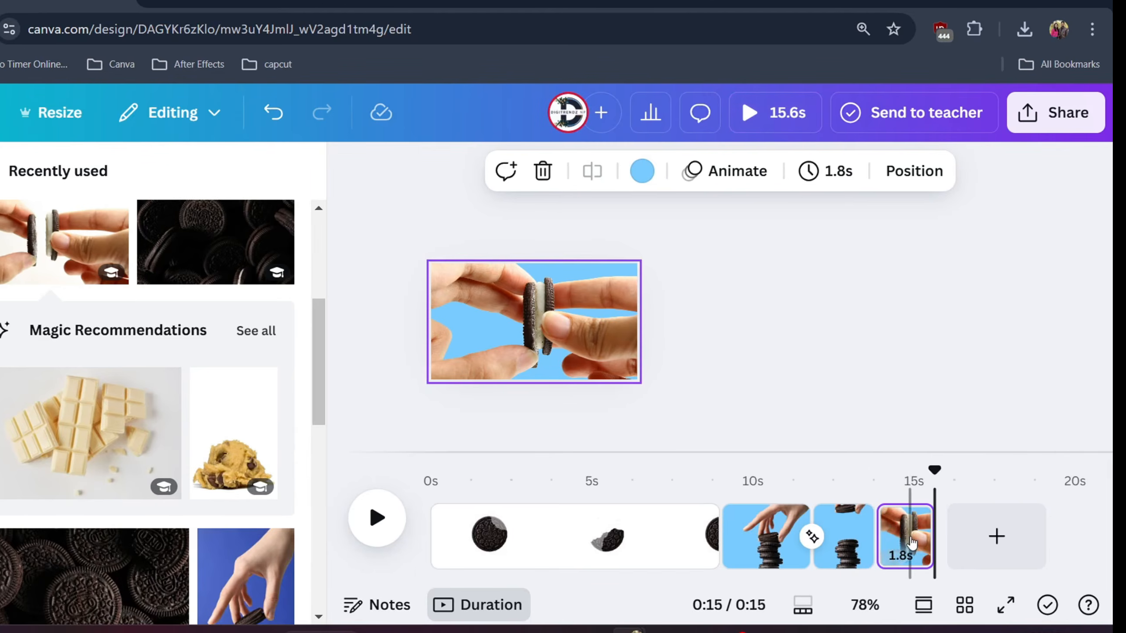
pyautogui.rightClick(899, 543)
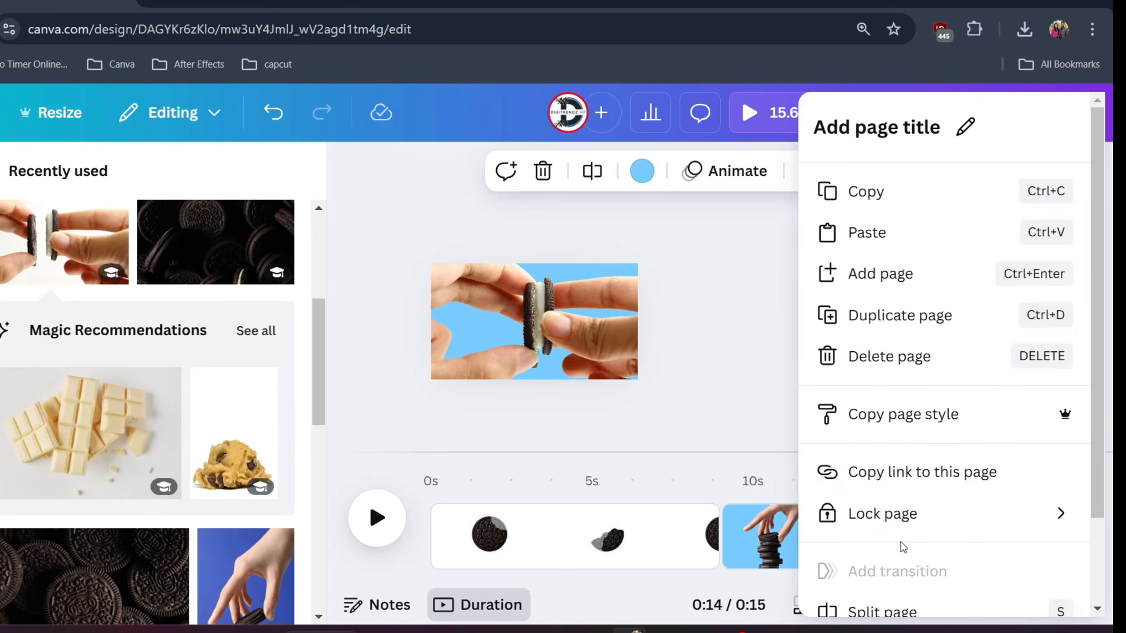
pyautogui.click(884, 316)
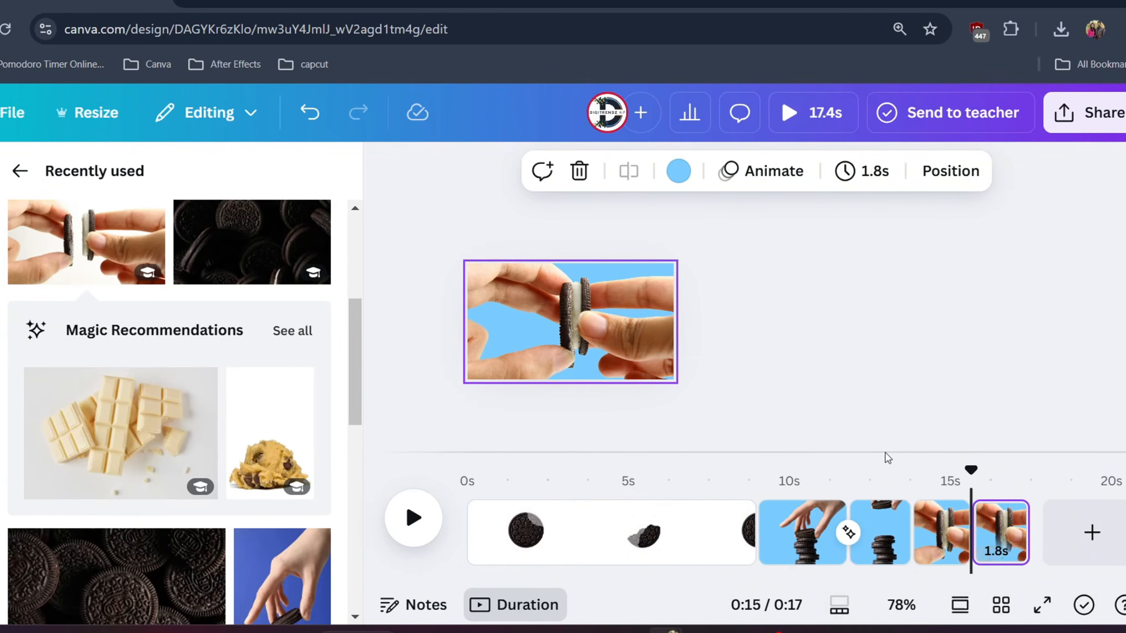
# - Move the two hand cutouts apart on the duplicated page and open the transition choices between the two hand pages
pyautogui.scroll(3, 992, 537)
pyautogui.scroll(2, 665, 372)
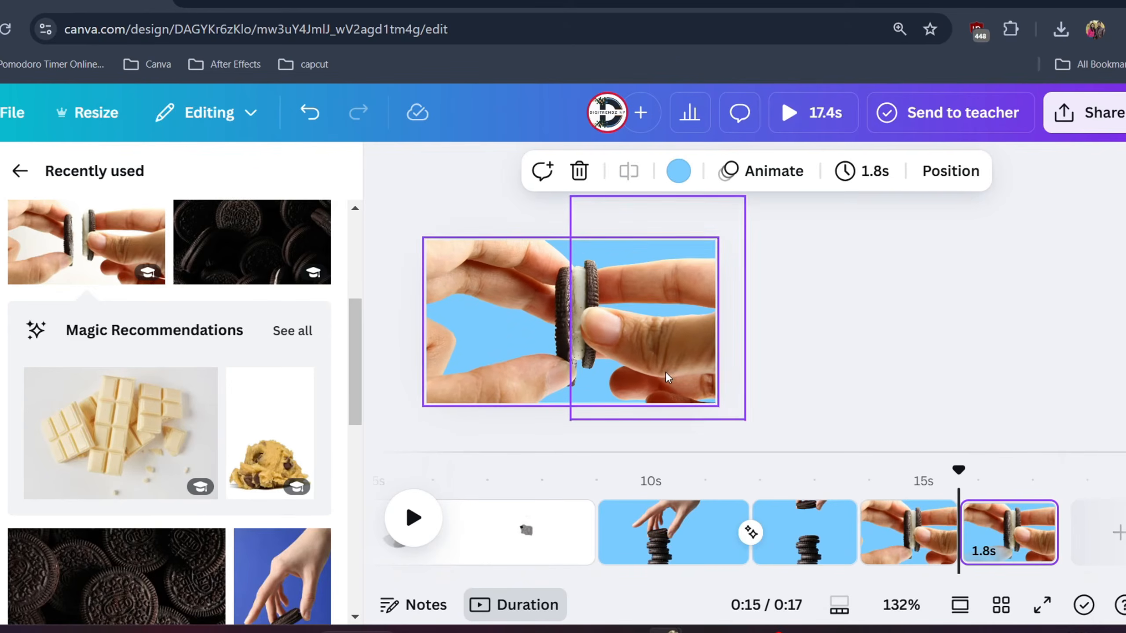
pyautogui.scroll(1, 665, 371)
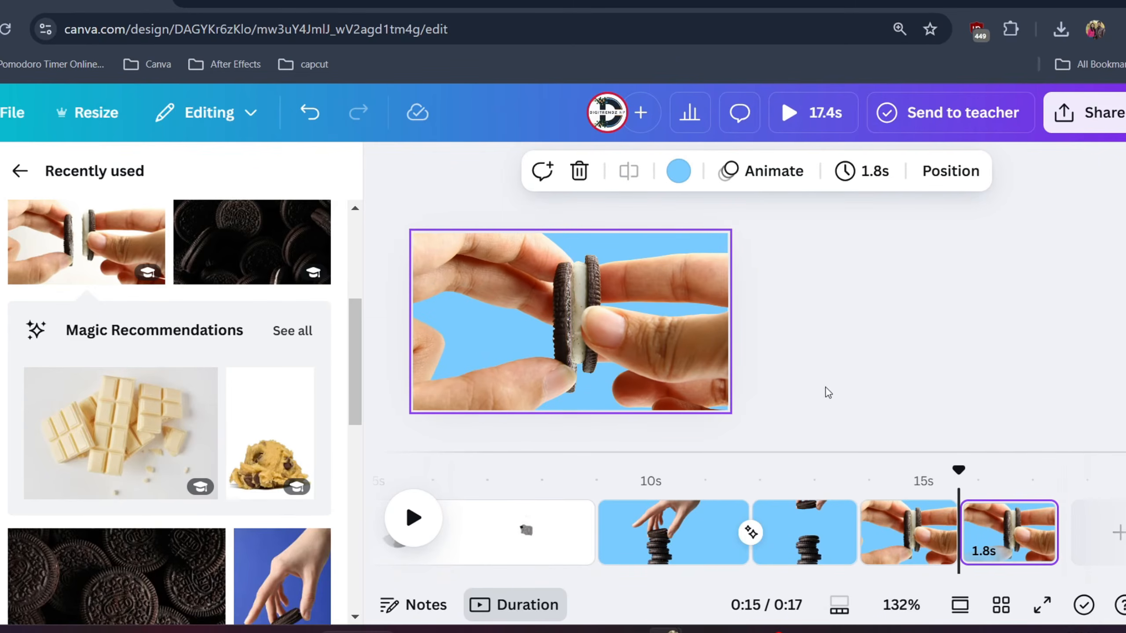
pyautogui.moveTo(523, 357); pyautogui.dragTo(503, 357)
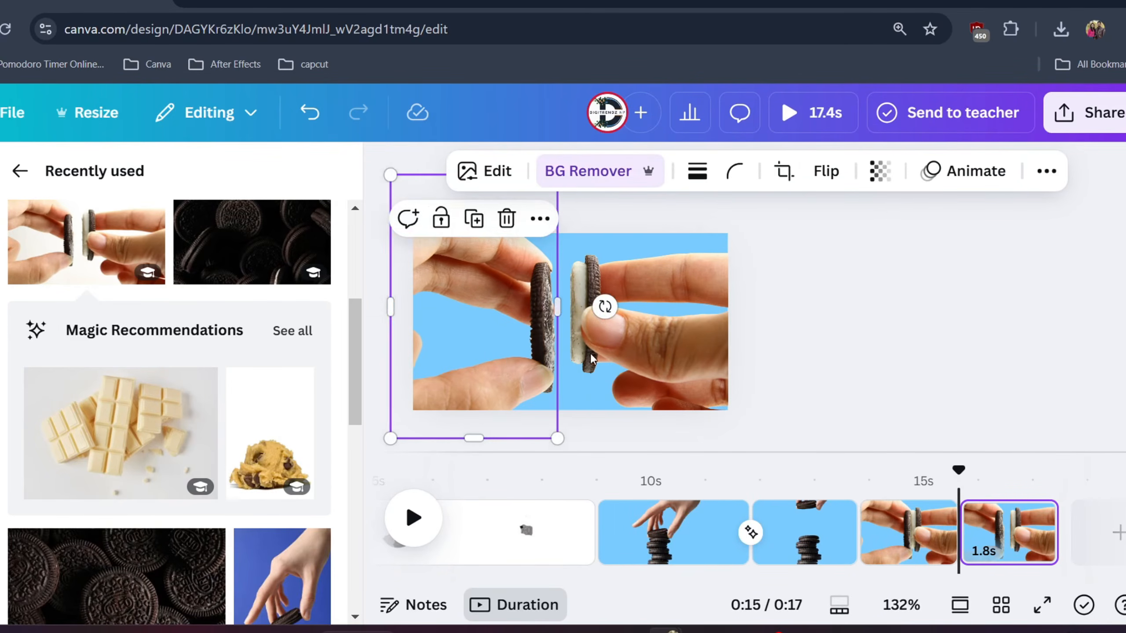
pyautogui.moveTo(623, 346); pyautogui.dragTo(648, 341)
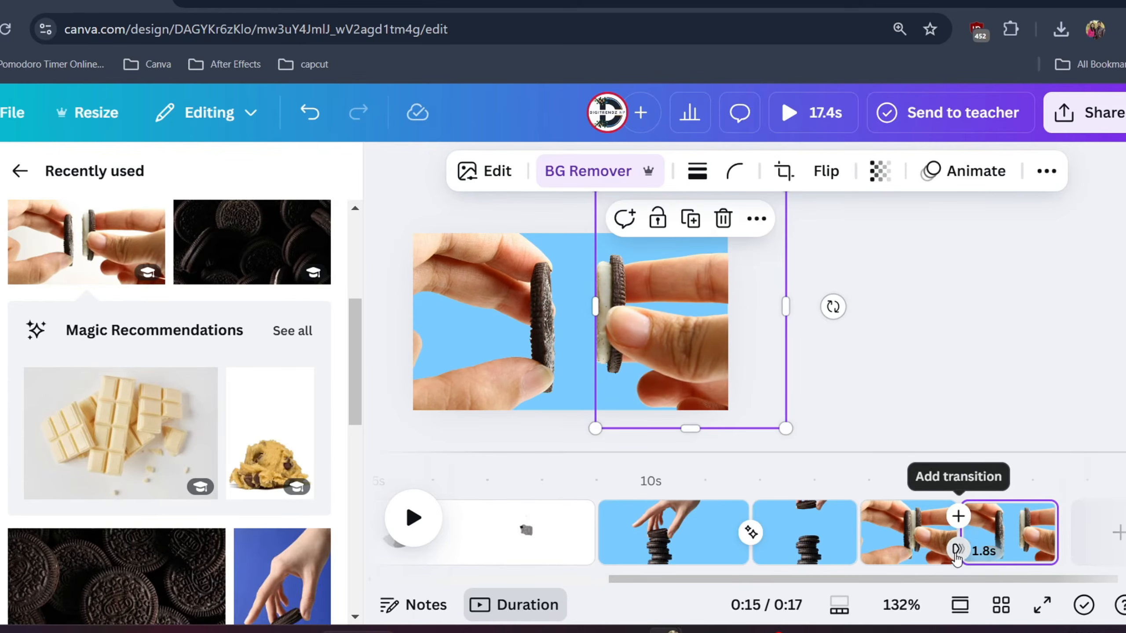
pyautogui.click(957, 549)
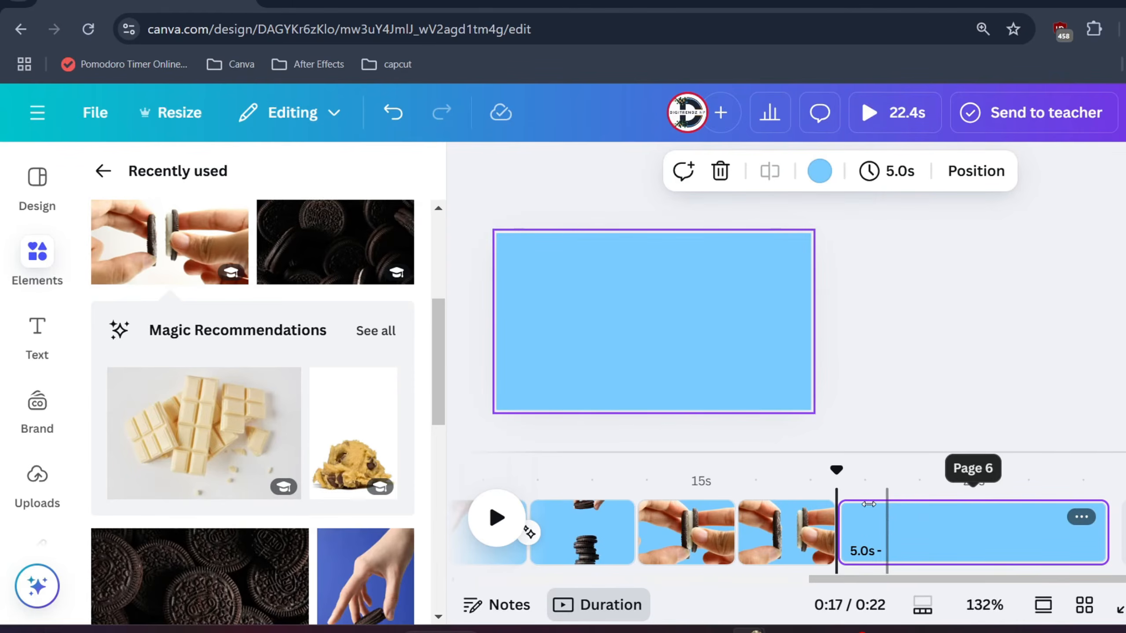
# - Look up the circle shape in the elements and add it to the new blank blue page
pyautogui.click(589, 337)
pyautogui.click(39, 249)
pyautogui.click(102, 172)
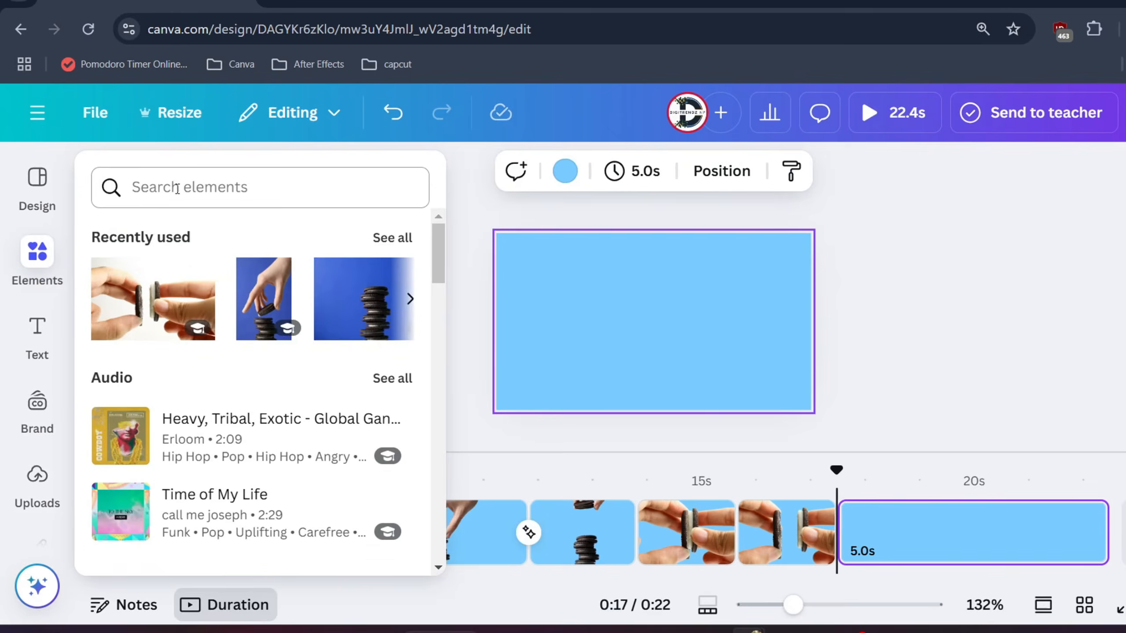
pyautogui.click(177, 189)
pyautogui.write('c')
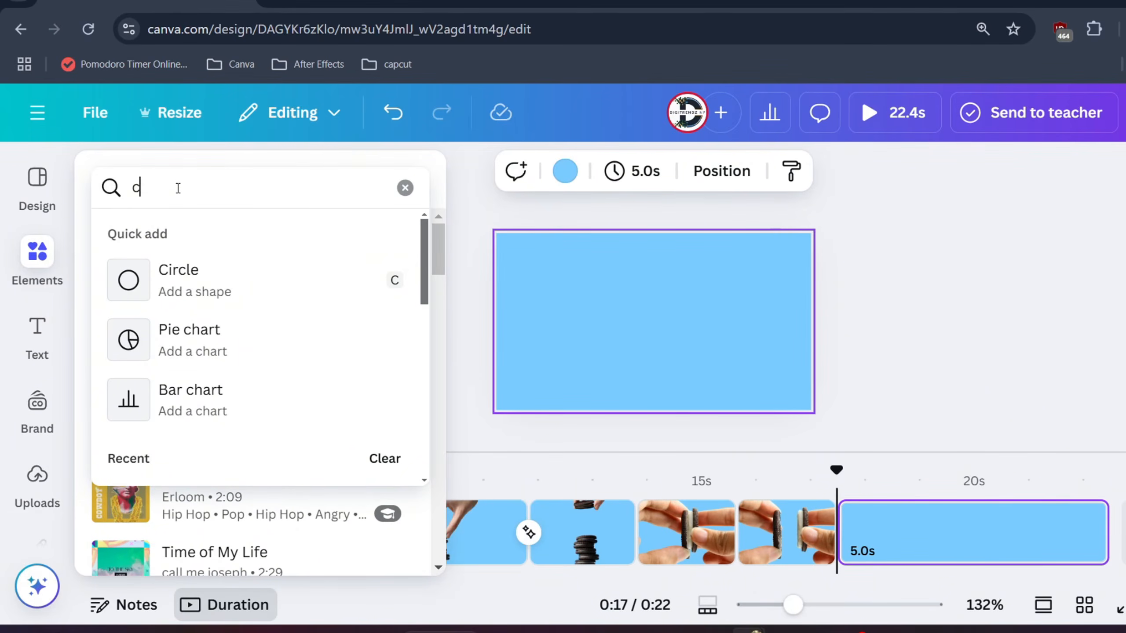
pyautogui.click(260, 295)
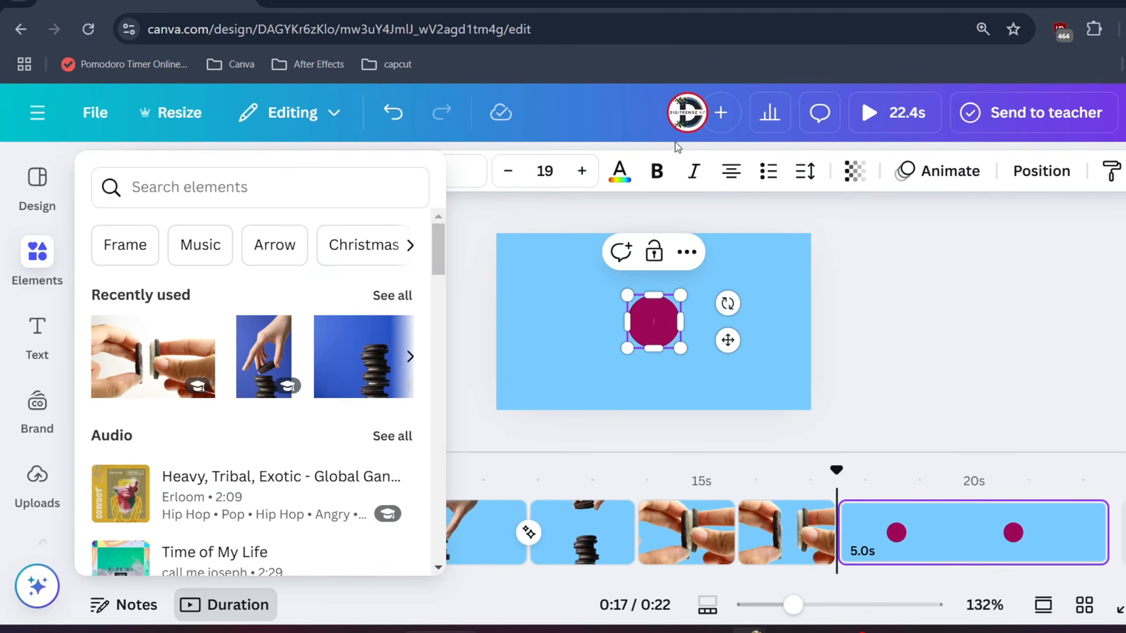
# - Fill the circle with the teal brand color #62b6cb
pyautogui.click(842, 315)
pyautogui.click(658, 328)
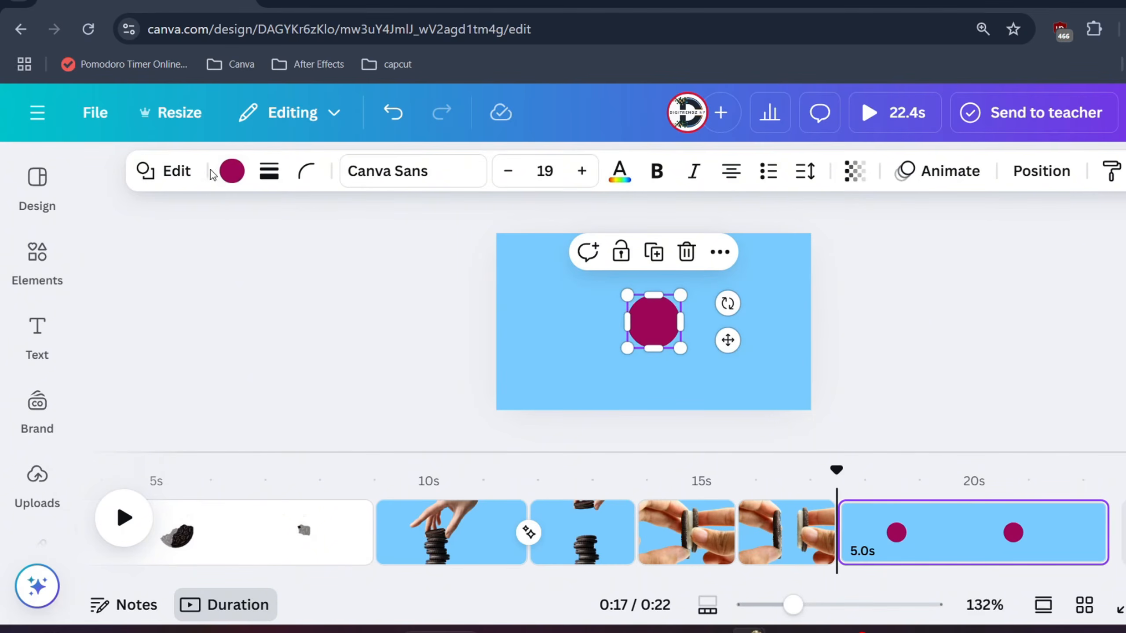
pyautogui.click(232, 170)
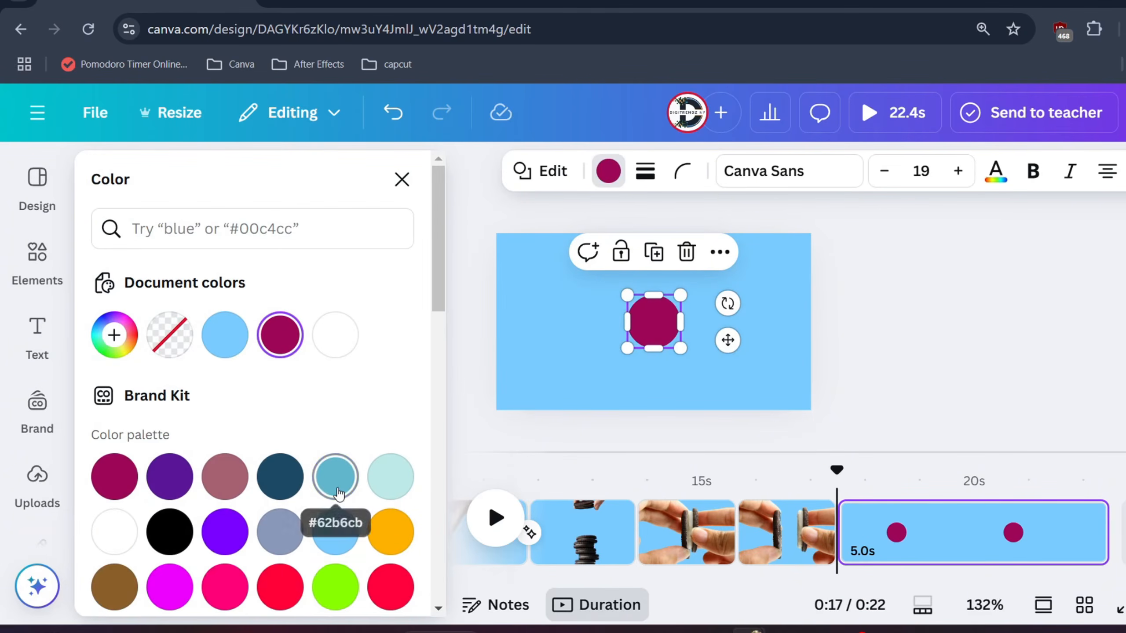
pyautogui.click(335, 477)
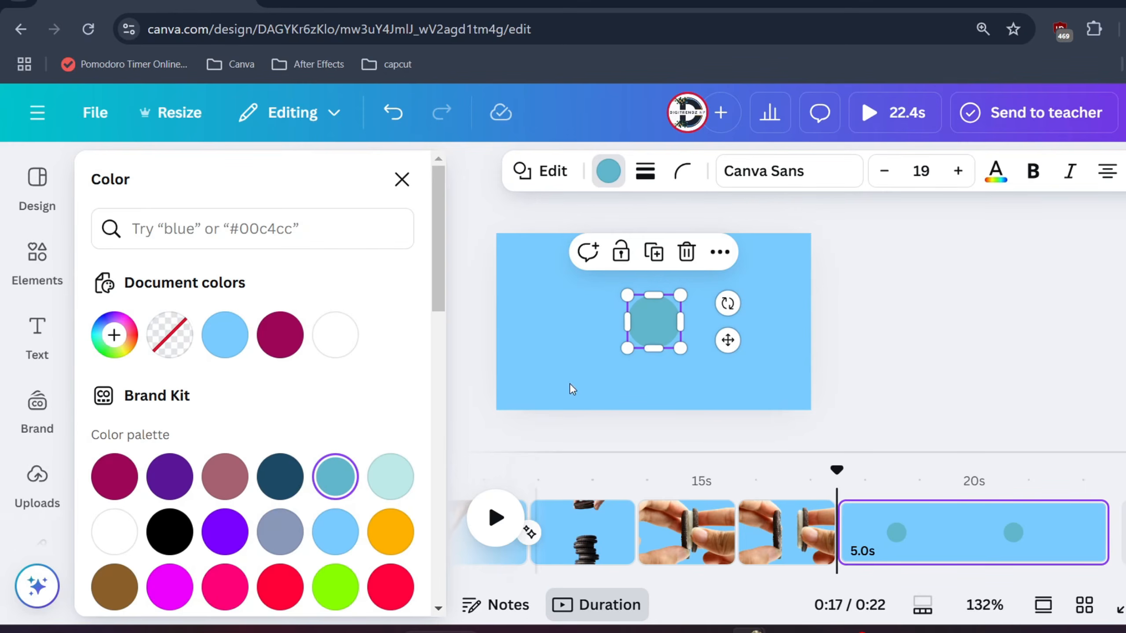
# - Duplicate the teal circle, enlarge the copy to about twice the size around the same centre, and fill it with #1695E4
pyautogui.click(663, 263)
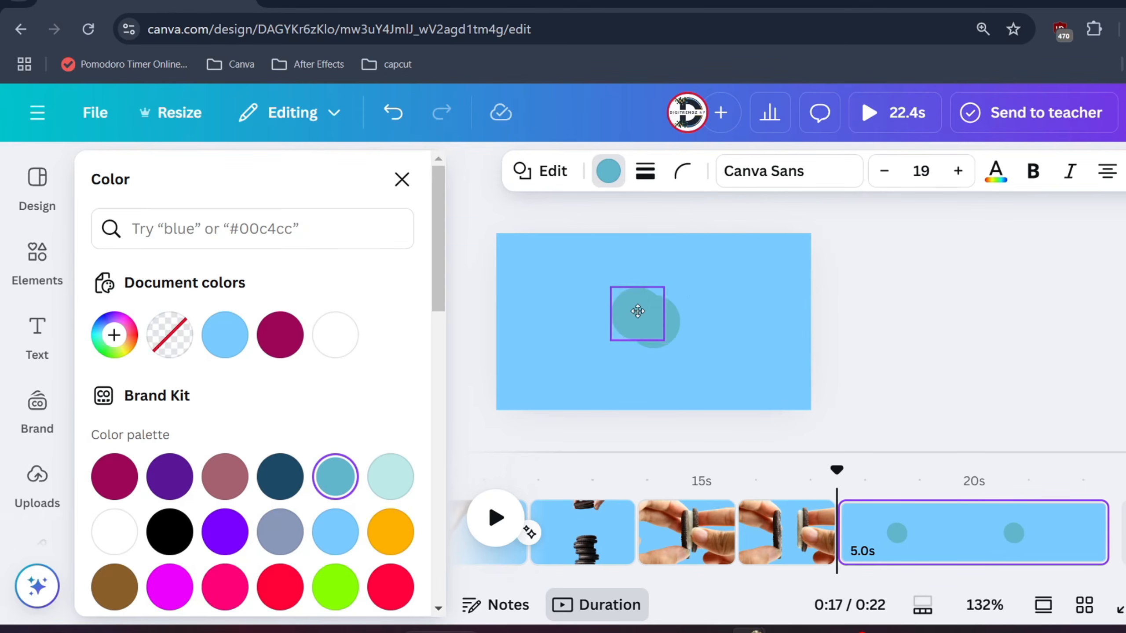
pyautogui.moveTo(654, 336); pyautogui.dragTo(681, 341)
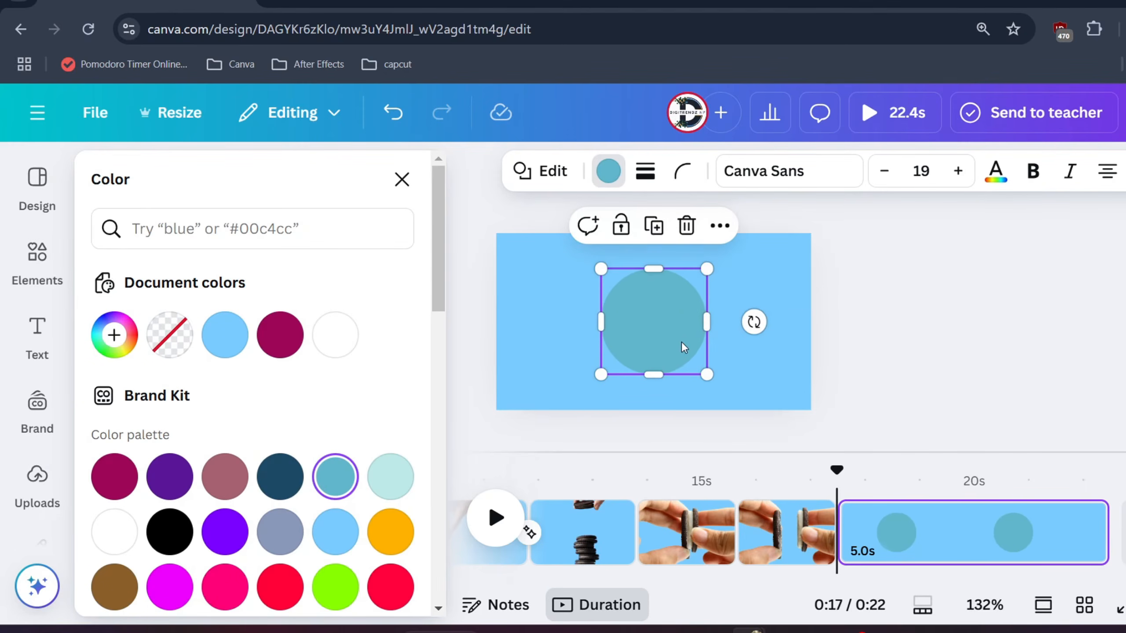
pyautogui.click(224, 535)
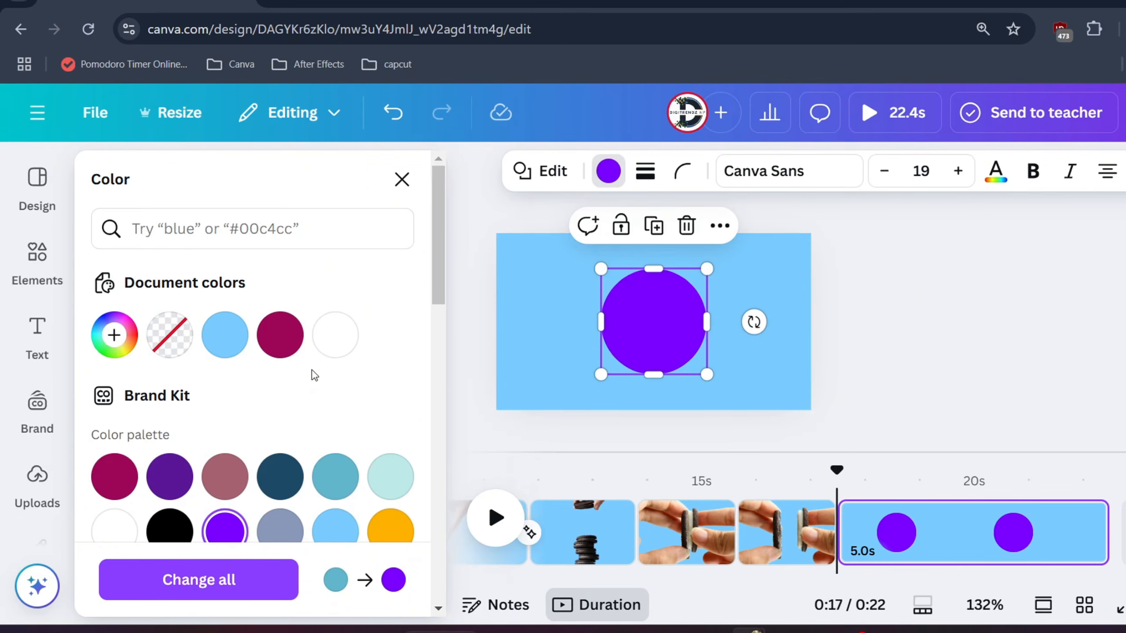
pyautogui.click(230, 343)
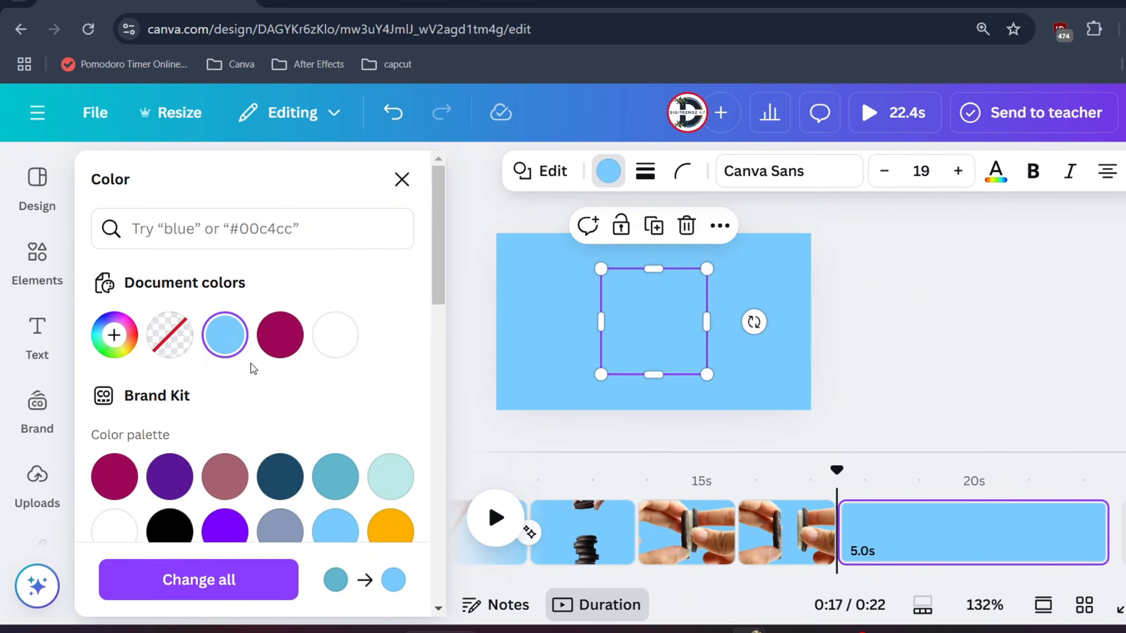
pyautogui.click(220, 342)
pyautogui.moveTo(244, 440); pyautogui.dragTo(368, 446)
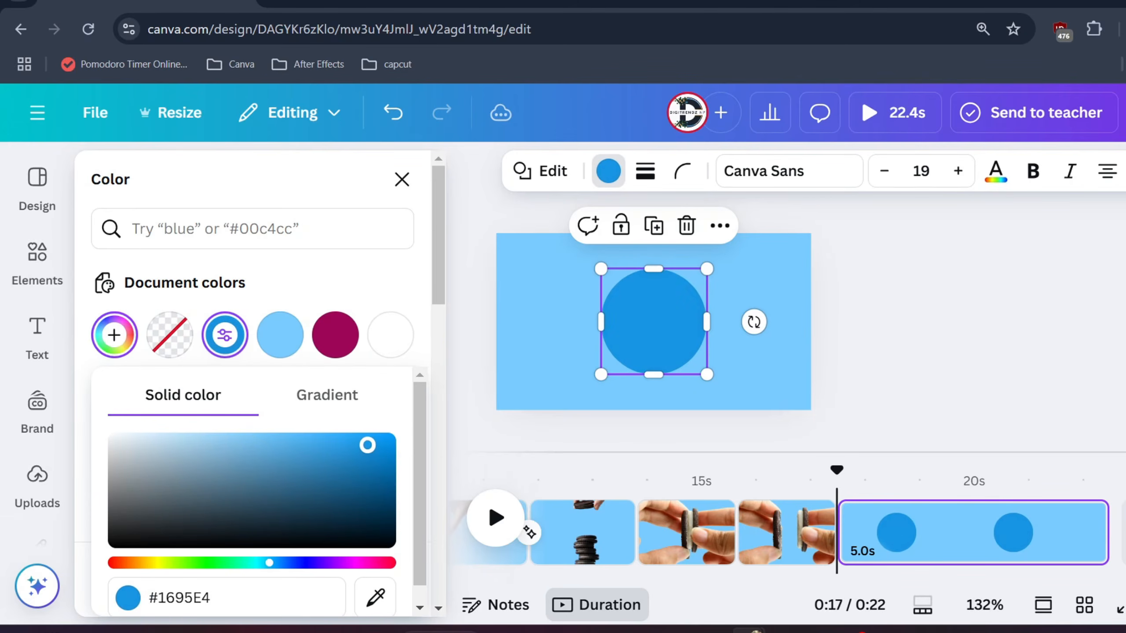
pyautogui.click(786, 344)
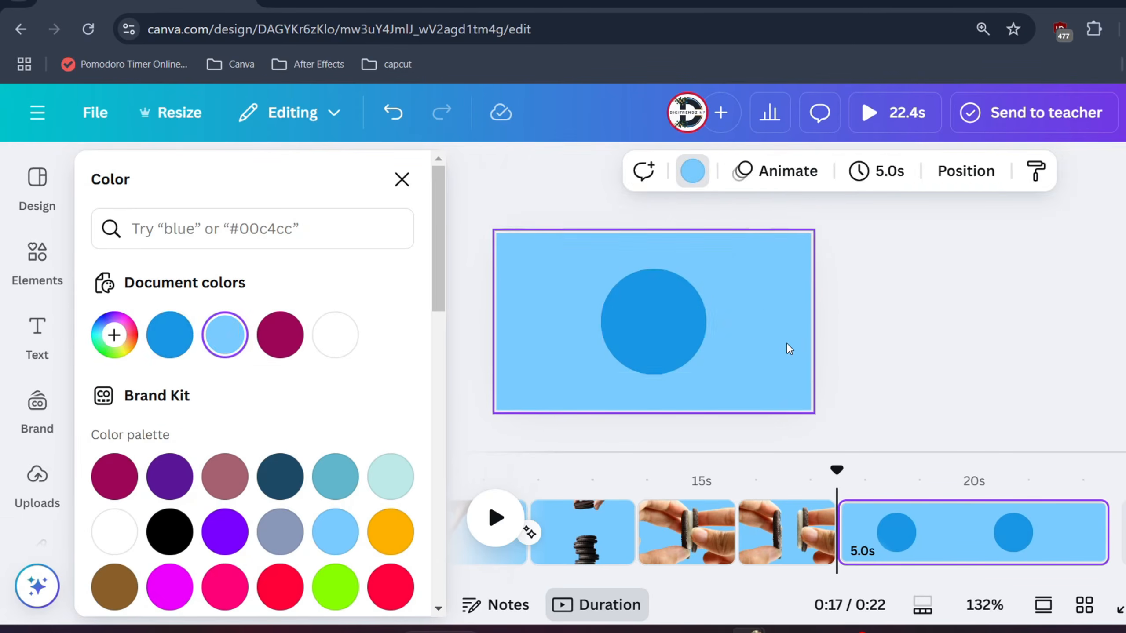
# - Show the page's layers and move the small teal circle above the larger blue circle
pyautogui.click(658, 319)
pyautogui.rightClick(659, 318)
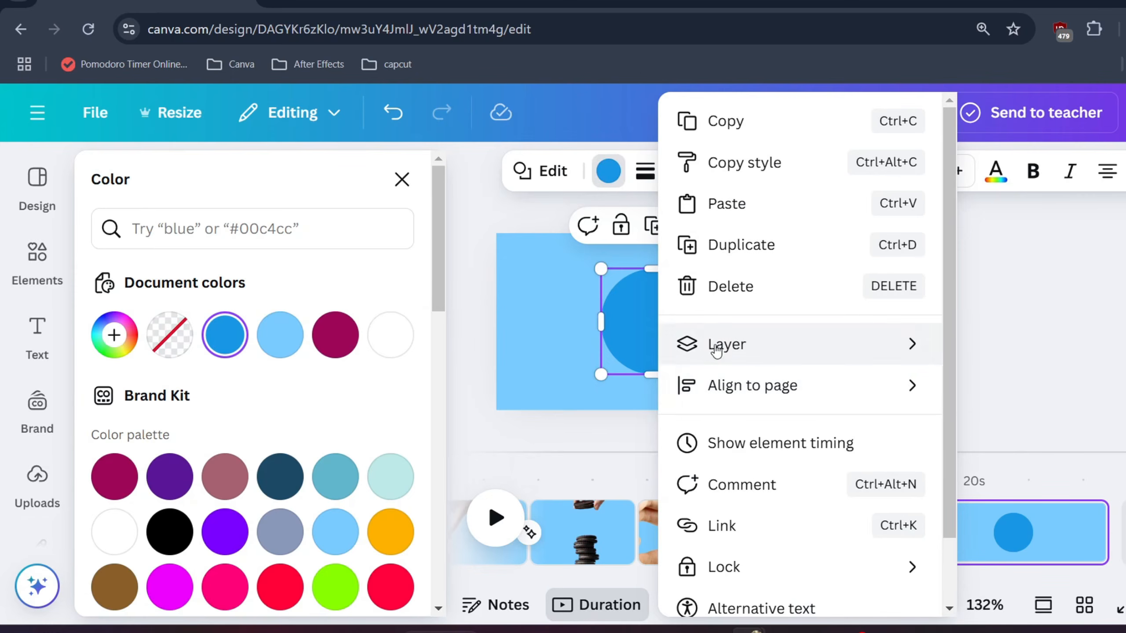
pyautogui.moveTo(716, 349)
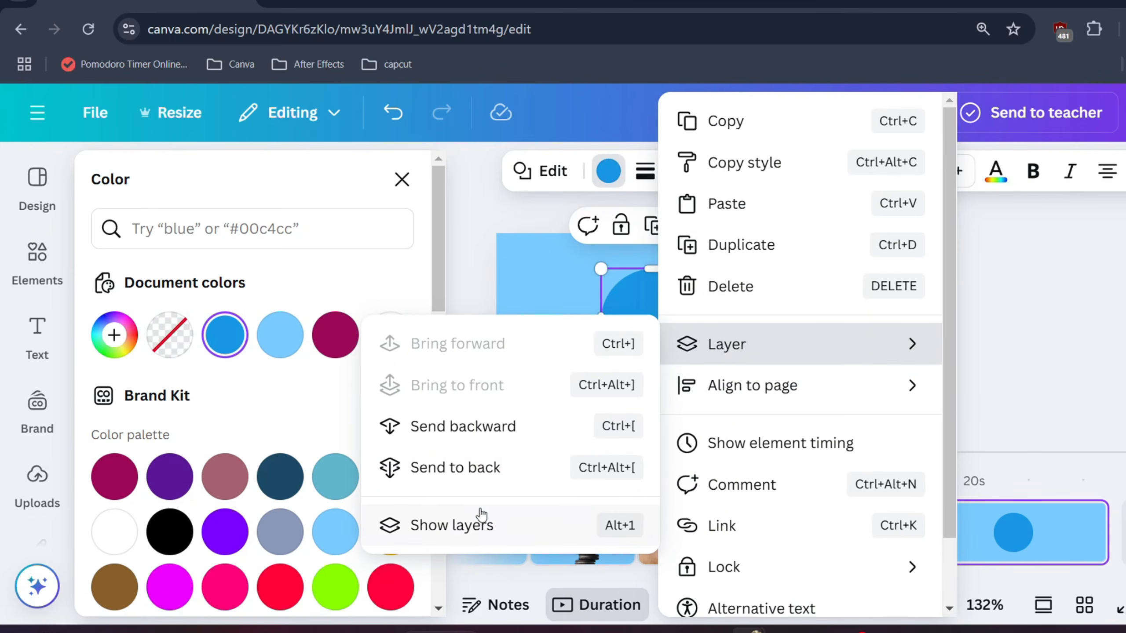
pyautogui.click(452, 525)
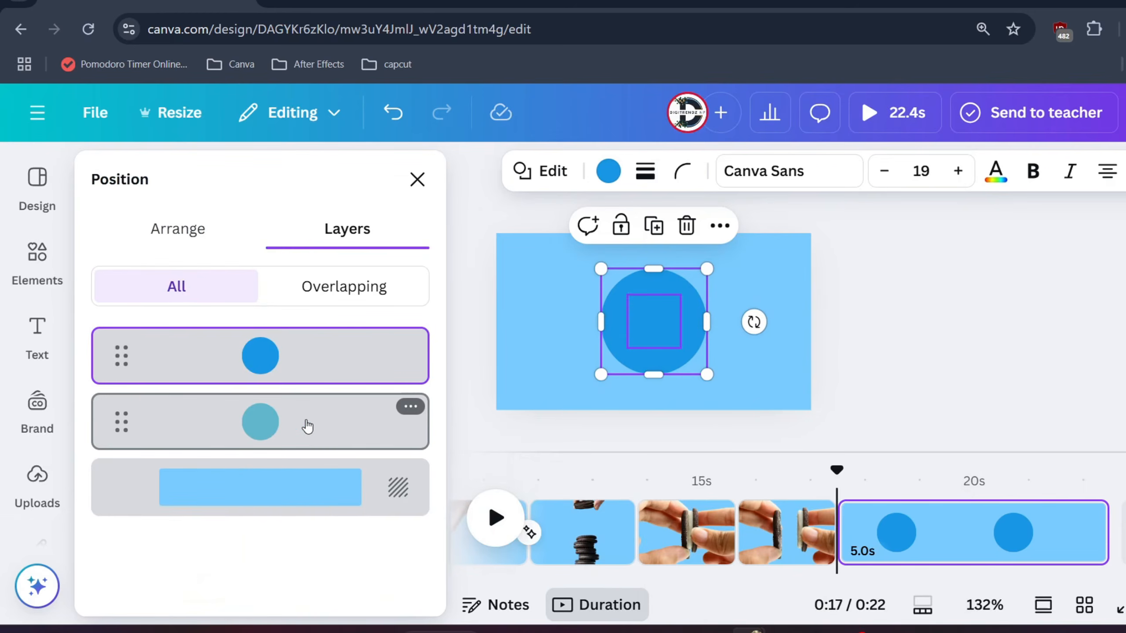
pyautogui.moveTo(275, 419); pyautogui.dragTo(266, 352)
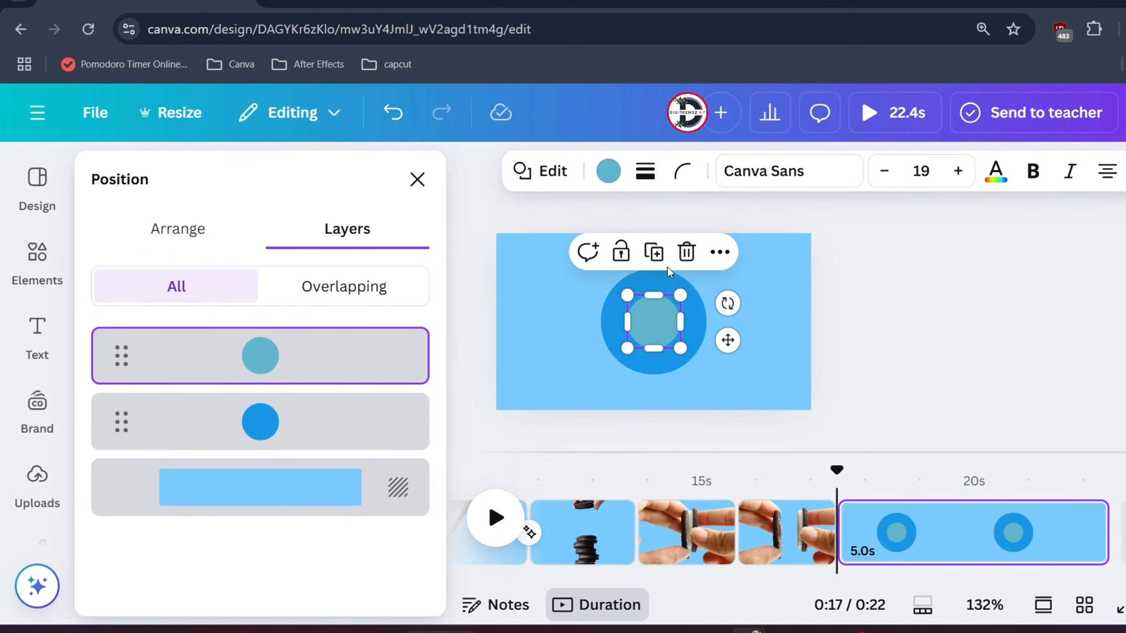
# - Duplicate the small teal circle, enlarge the copy beyond the blue circle, and move it to the lowest layer above the background
pyautogui.click(653, 252)
pyautogui.moveTo(660, 320); pyautogui.dragTo(730, 392)
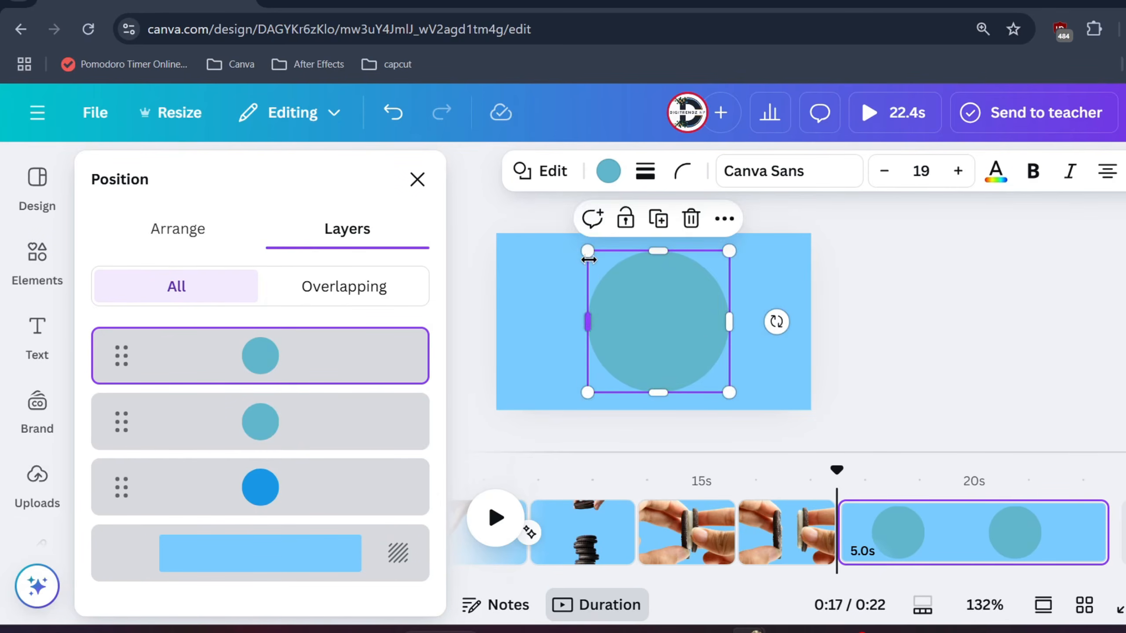
pyautogui.moveTo(588, 252); pyautogui.dragTo(582, 245)
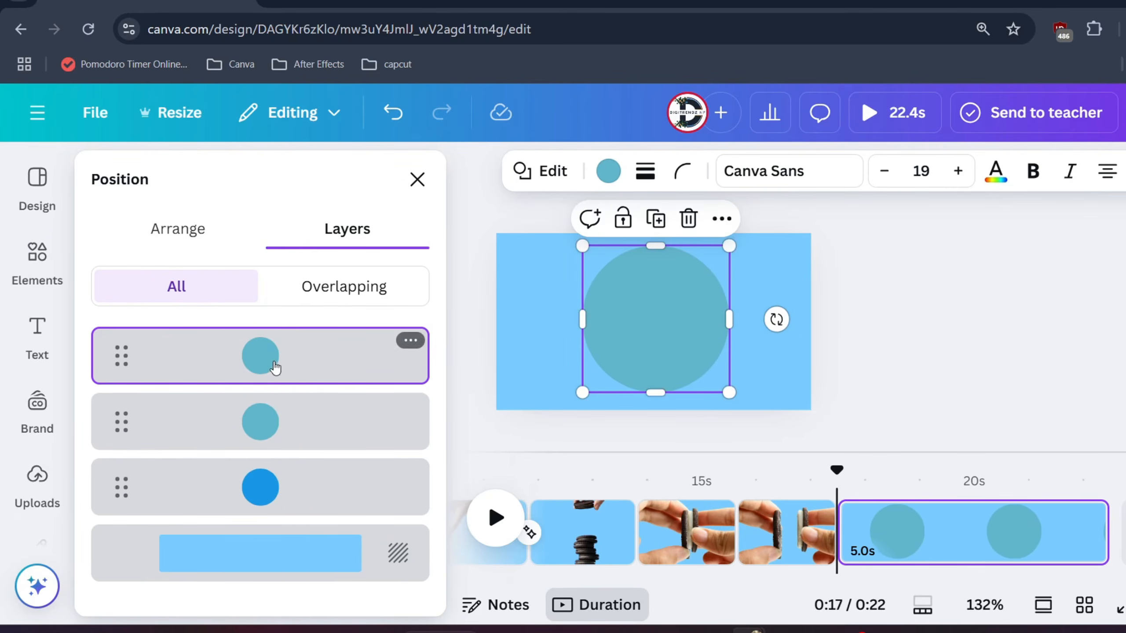
pyautogui.moveTo(274, 367); pyautogui.dragTo(264, 505)
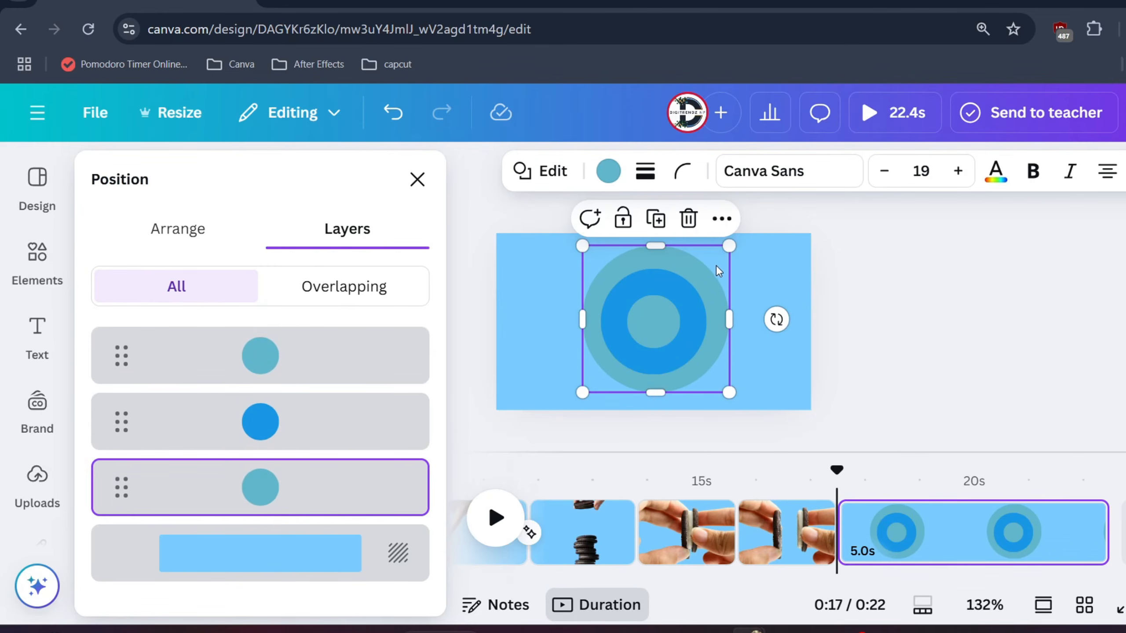
# - Centre the outer teal circle on the other circles and duplicate the blue circle
pyautogui.moveTo(716, 265); pyautogui.dragTo(713, 270)
pyautogui.click(687, 306)
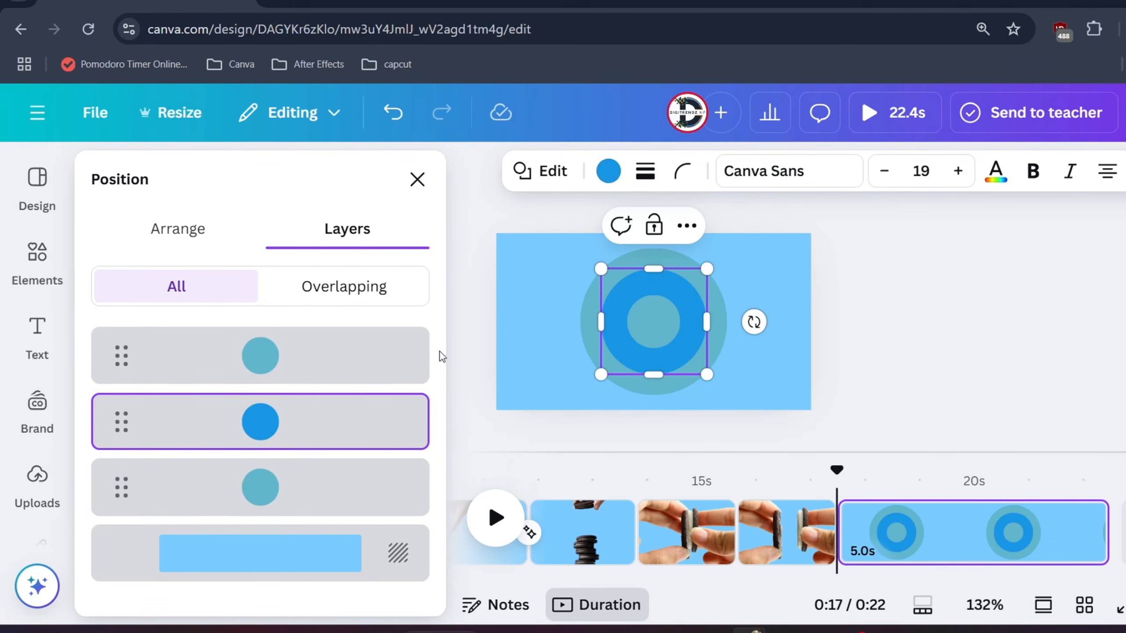
pyautogui.rightClick(261, 421)
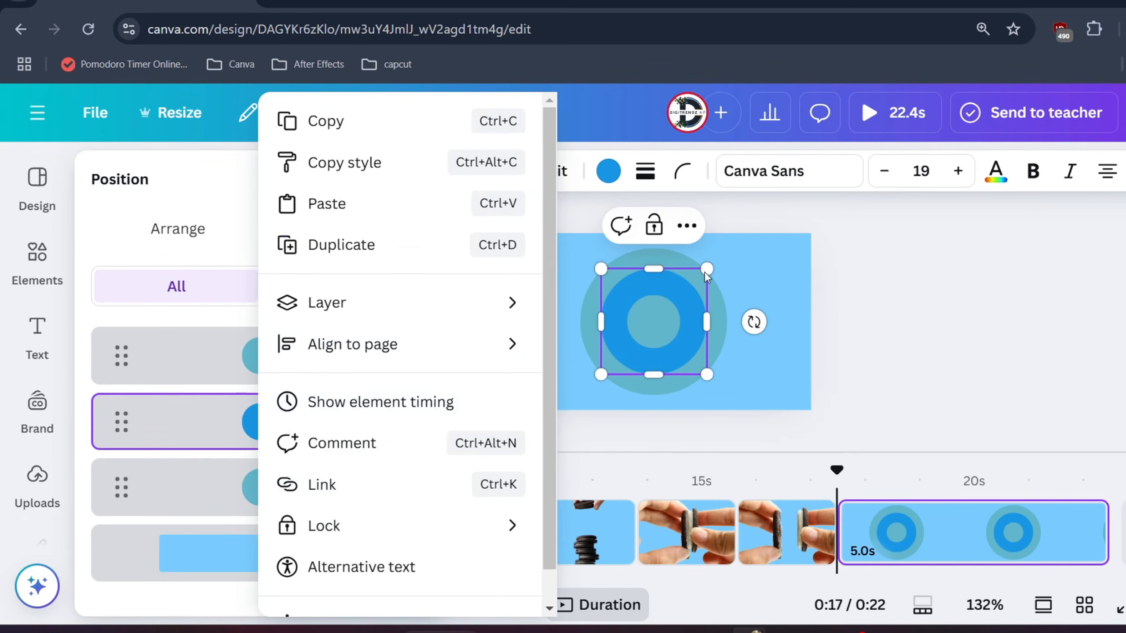
pyautogui.click(680, 295)
pyautogui.click(684, 227)
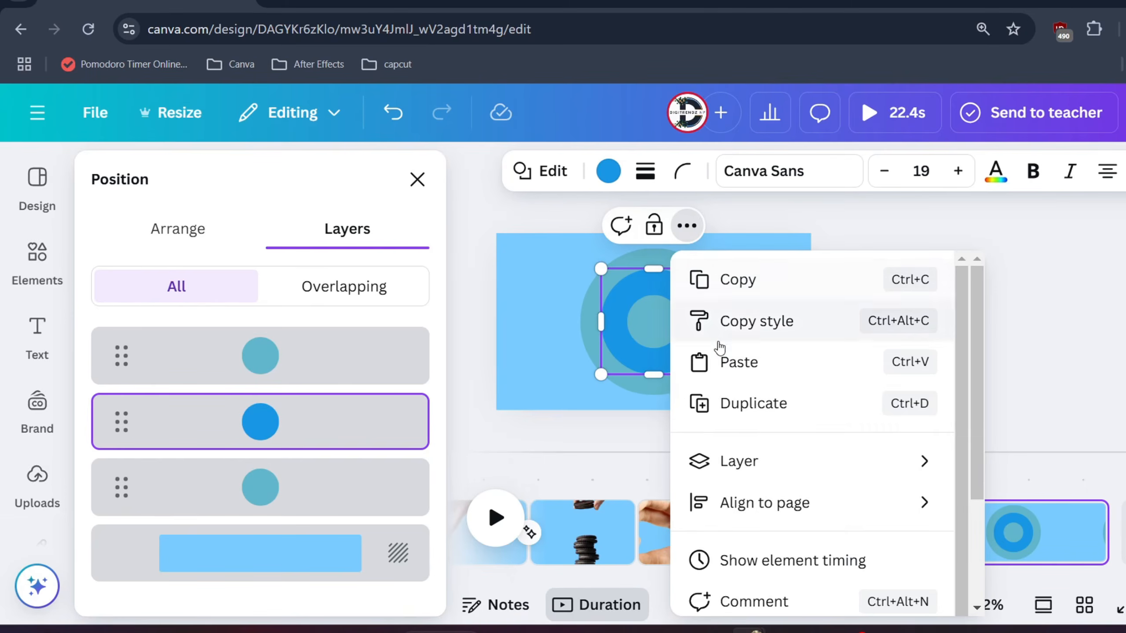
pyautogui.click(723, 408)
# - Enlarge the blue copy beyond the outer teal circle, centre it on the rings, and move it to the lowest layer above the background
pyautogui.moveTo(637, 292); pyautogui.dragTo(600, 256)
pyautogui.moveTo(664, 329); pyautogui.dragTo(748, 419)
pyautogui.moveTo(706, 369); pyautogui.dragTo(702, 361)
pyautogui.moveTo(195, 364); pyautogui.dragTo(191, 514)
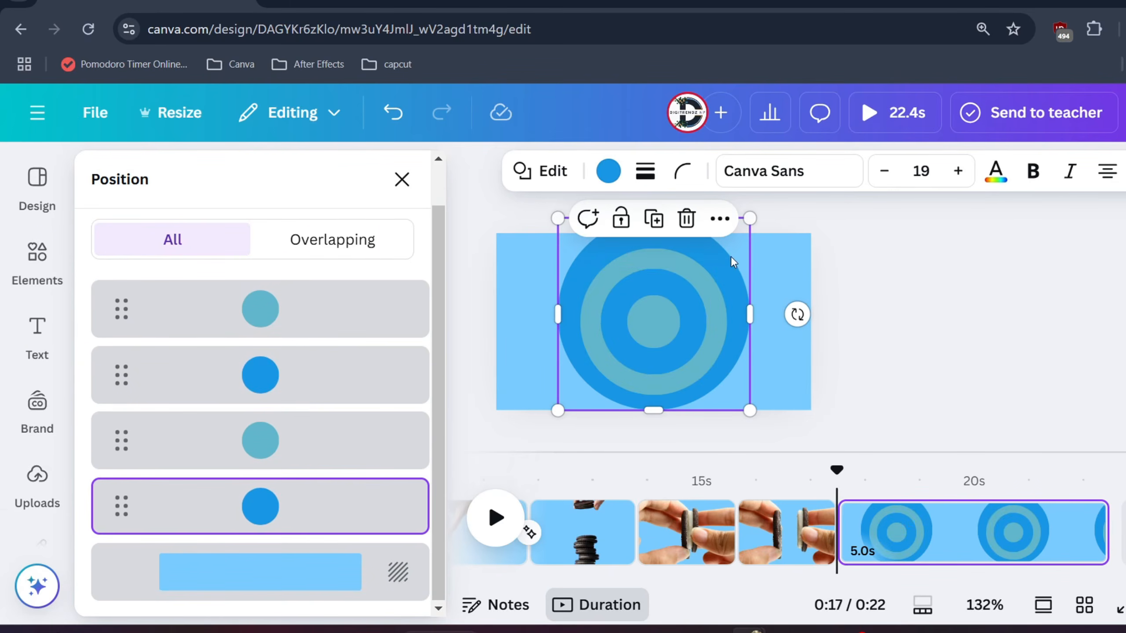
pyautogui.moveTo(734, 262); pyautogui.dragTo(727, 262)
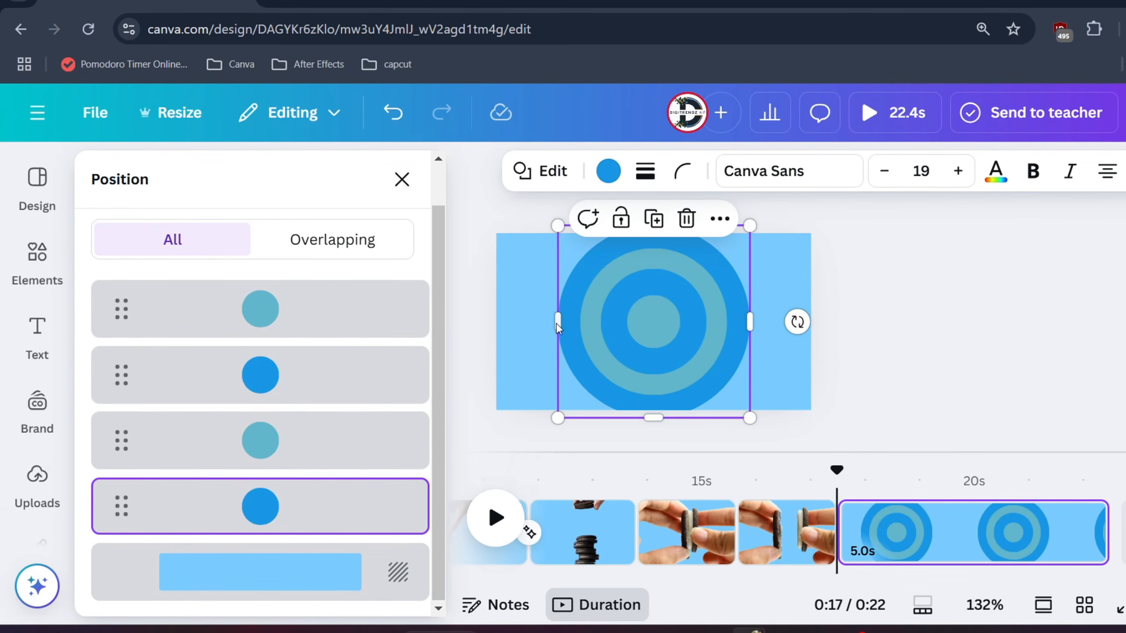
# - Duplicate the larger teal circle, enlarge the copy beyond the outer blue circle, and centre it as the lowest layer above the background
pyautogui.click(281, 438)
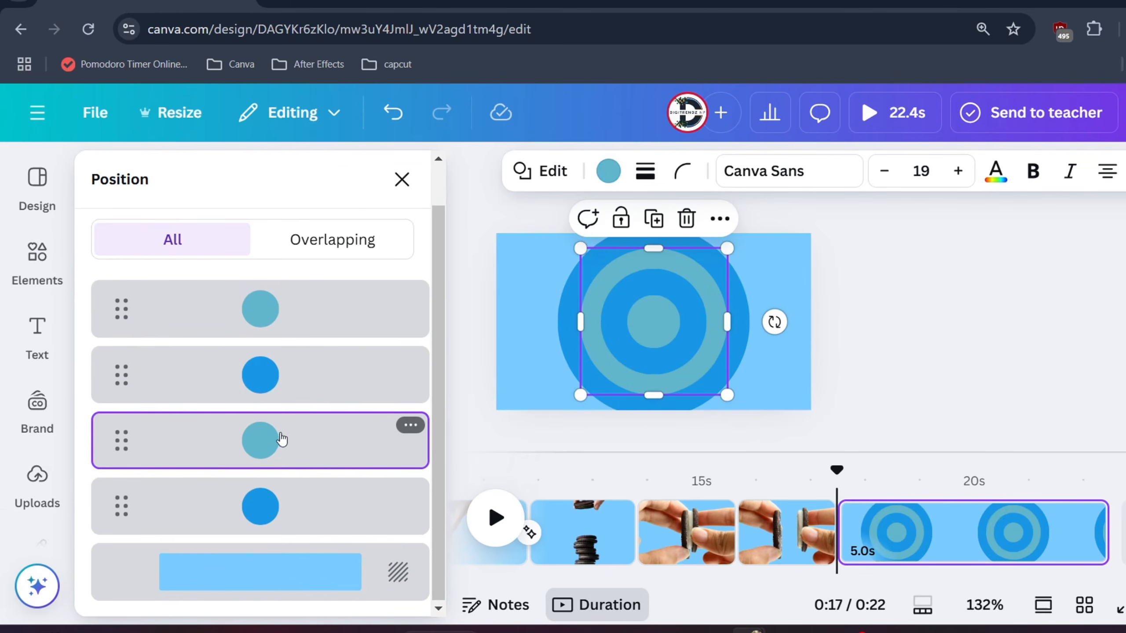
pyautogui.click(655, 218)
pyautogui.moveTo(675, 326); pyautogui.dragTo(606, 275)
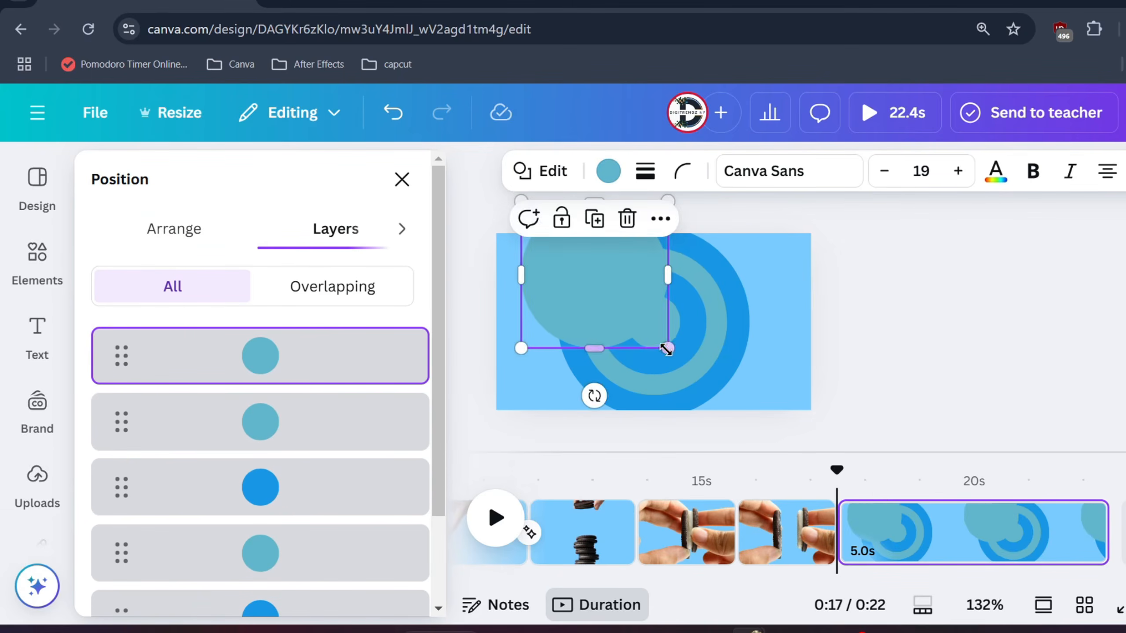
pyautogui.moveTo(666, 344); pyautogui.dragTo(801, 477)
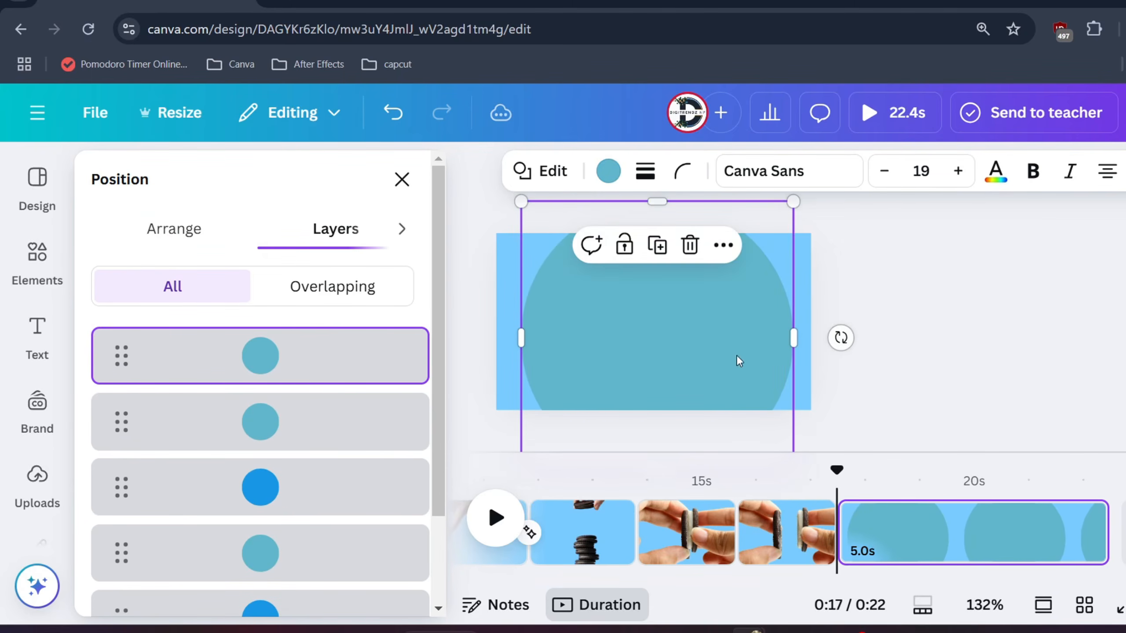
pyautogui.moveTo(736, 355); pyautogui.dragTo(733, 348)
pyautogui.moveTo(303, 381); pyautogui.dragTo(308, 550)
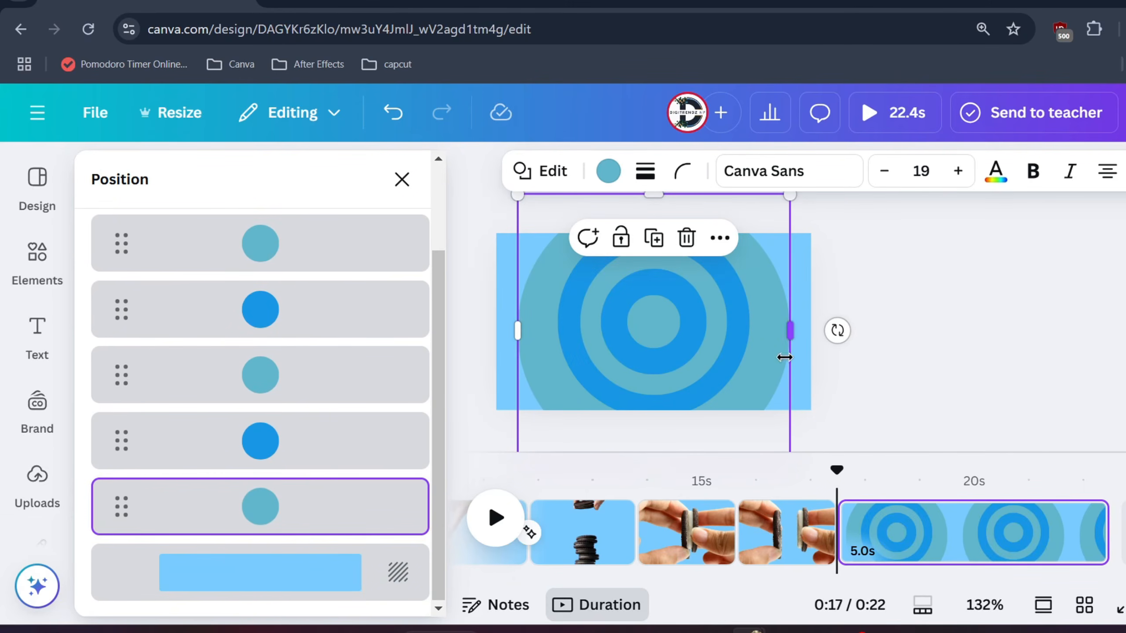
pyautogui.moveTo(784, 200); pyautogui.dragTo(781, 203)
pyautogui.moveTo(766, 285); pyautogui.dragTo(763, 269)
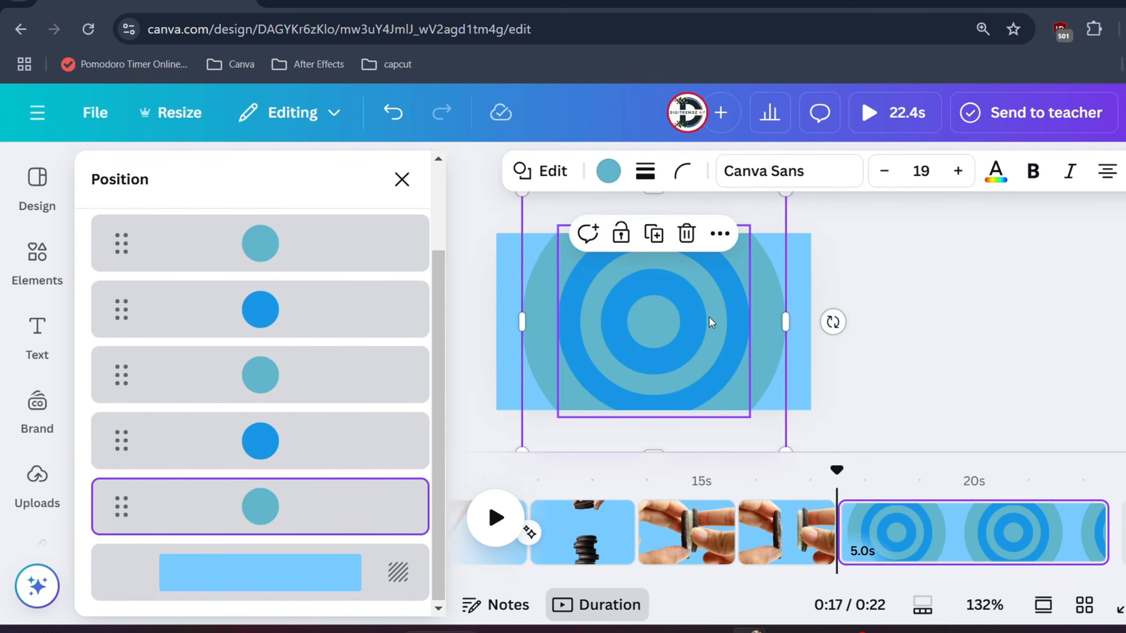
# - Duplicate the larger blue circle, enlarge the copy to just beyond the page width, and centre it as the lowest layer above the background
pyautogui.click(292, 429)
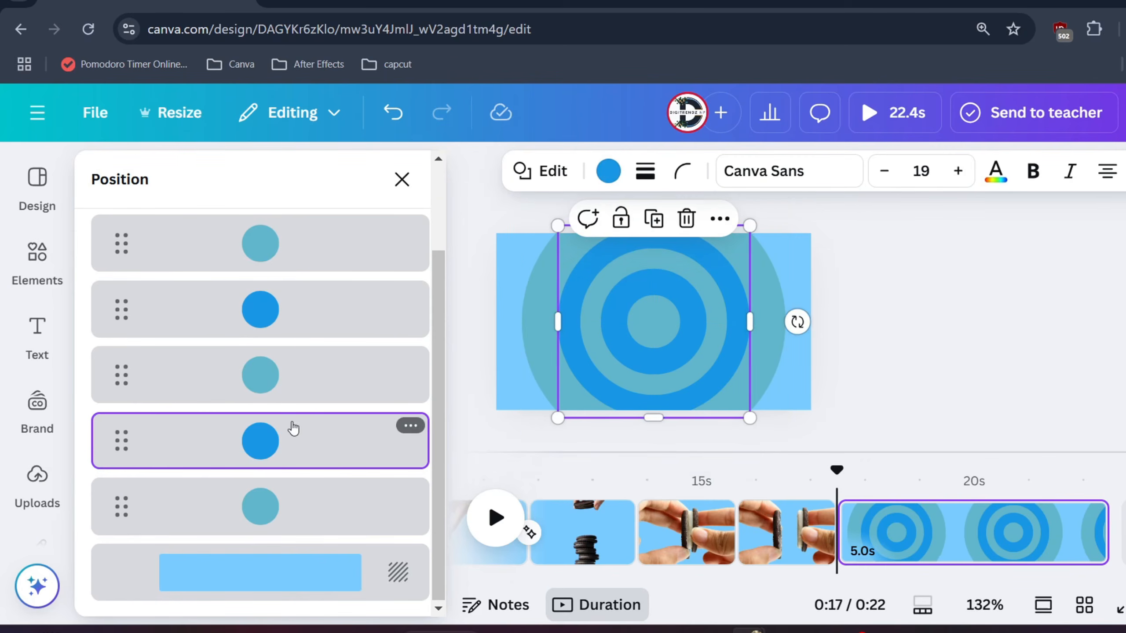
pyautogui.click(643, 214)
pyautogui.moveTo(667, 336); pyautogui.dragTo(594, 297)
pyautogui.moveTo(683, 376); pyautogui.dragTo(811, 443)
pyautogui.moveTo(716, 355); pyautogui.dragTo(715, 340)
pyautogui.moveTo(279, 377); pyautogui.dragTo(284, 535)
pyautogui.click(878, 355)
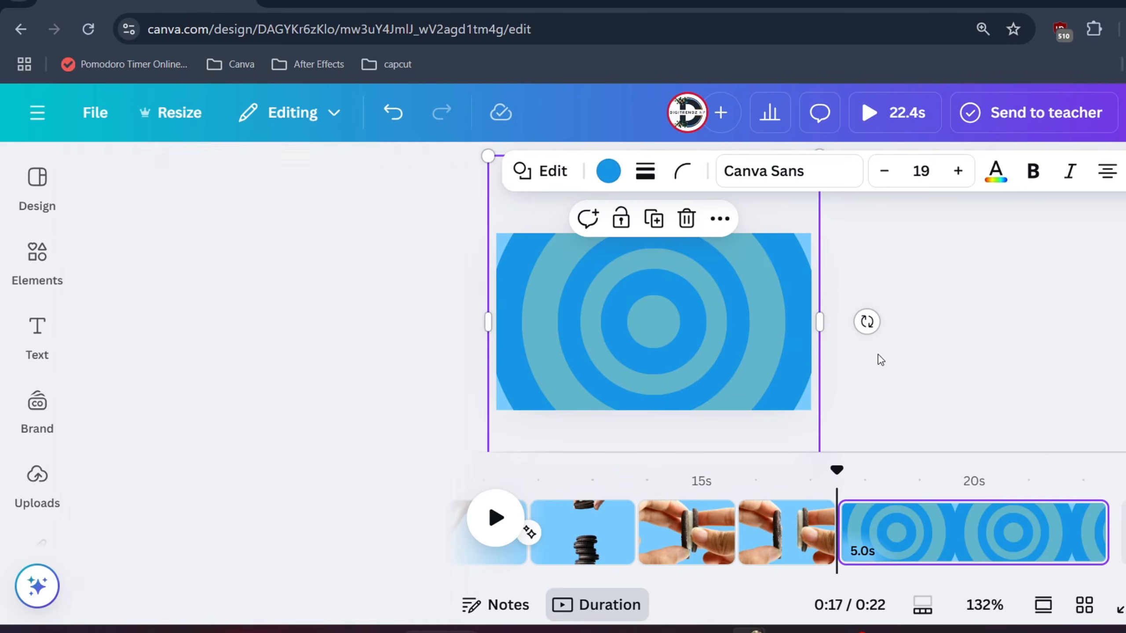
pyautogui.click(883, 347)
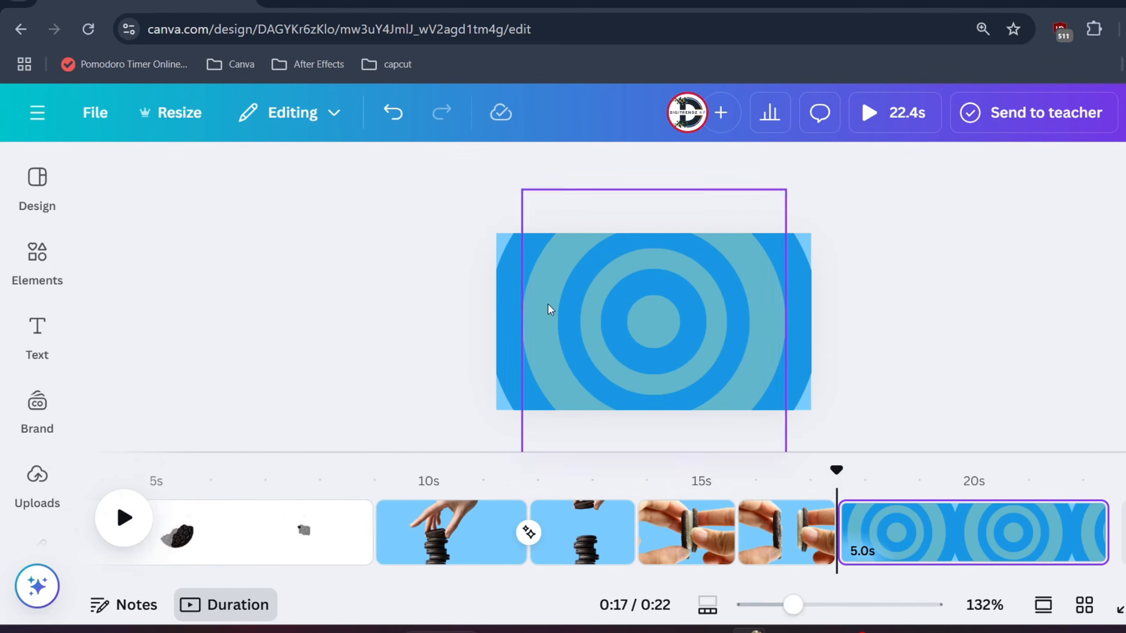
# - Select the concentric circles inside the outermost blue one and give them a Pop animation on enter at nearly the slowest speed
pyautogui.moveTo(931, 375); pyautogui.dragTo(492, 284)
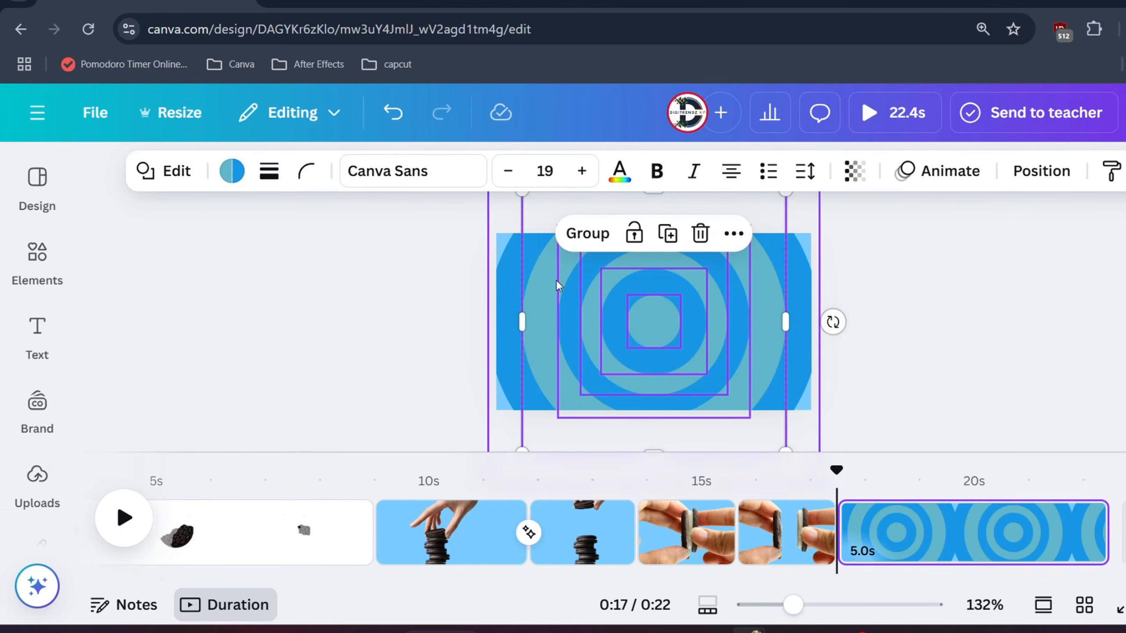
pyautogui.click(941, 171)
pyautogui.scroll(-6, 217, 400)
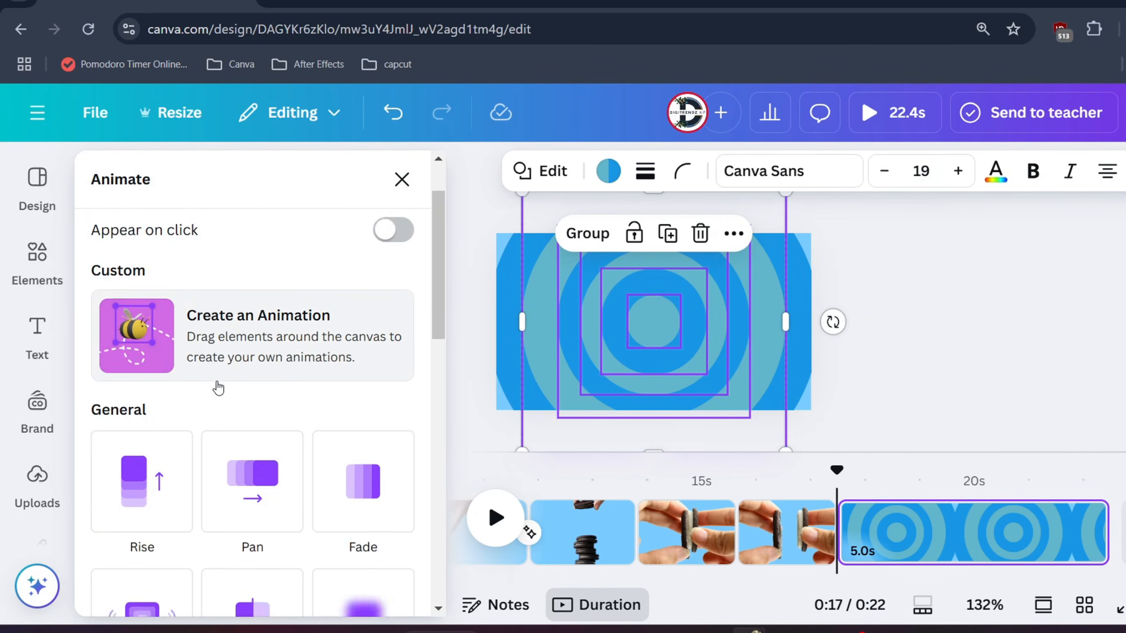
pyautogui.click(170, 349)
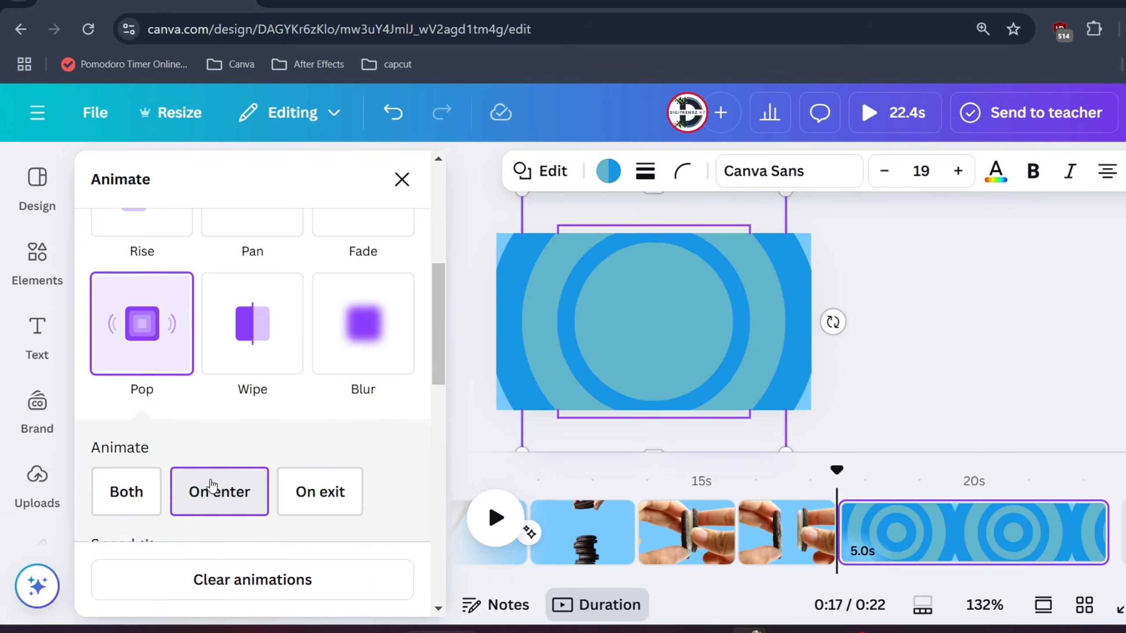
pyautogui.scroll(-2, 216, 492)
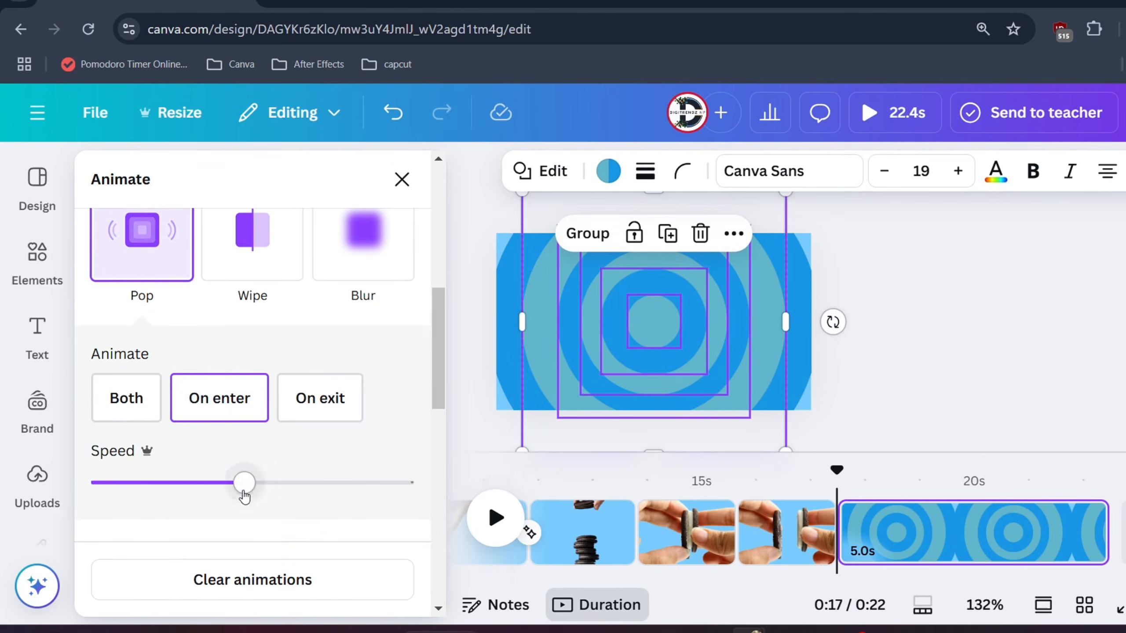
pyautogui.moveTo(244, 490); pyautogui.dragTo(101, 493)
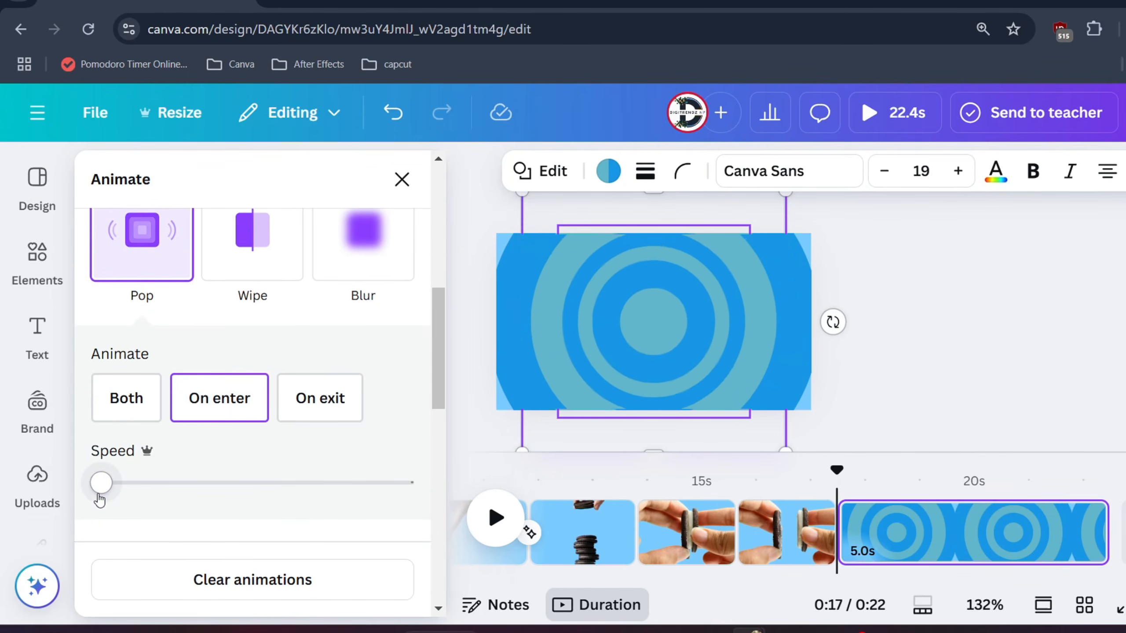
pyautogui.click(874, 327)
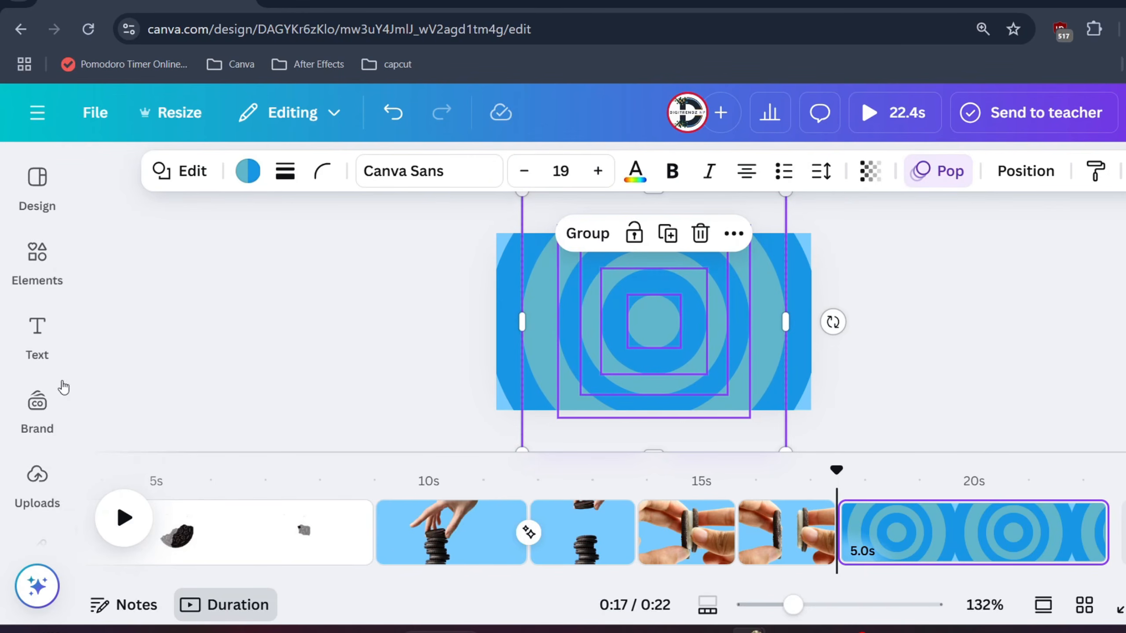
# - Add the uploaded Oreo Original pack image over the centre of the circles and rotate it to -5°
pyautogui.click(37, 481)
pyautogui.click(239, 516)
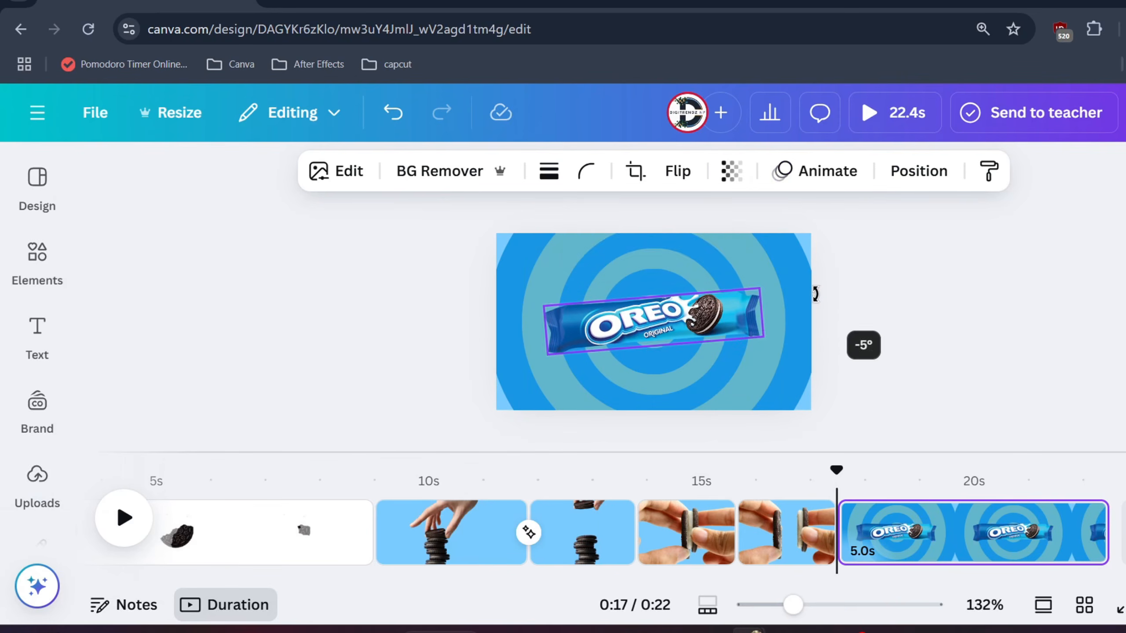
pyautogui.click(900, 361)
pyautogui.click(697, 325)
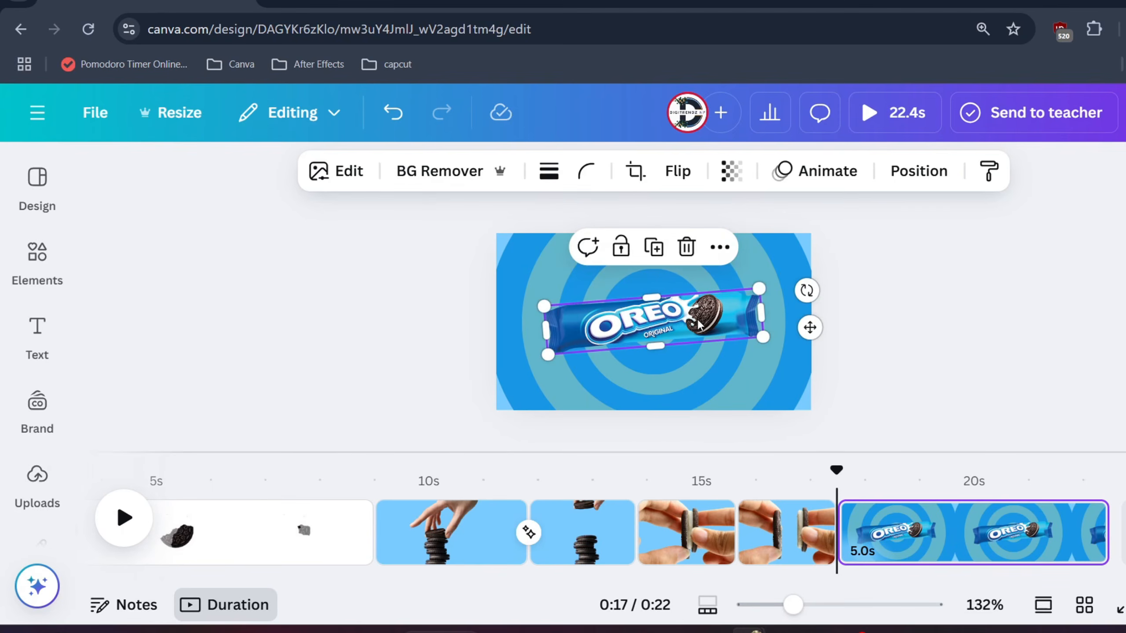
# - Give the Oreo pack a Pop animation on enter with the speed at about one third of its range
pyautogui.click(827, 171)
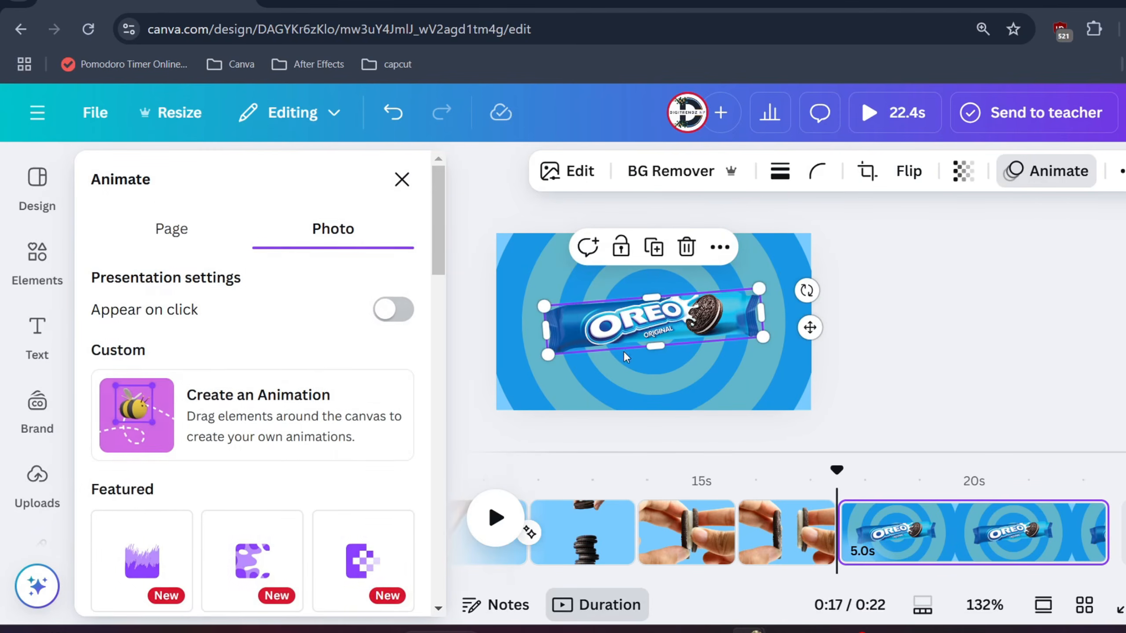
pyautogui.scroll(-6, 285, 365)
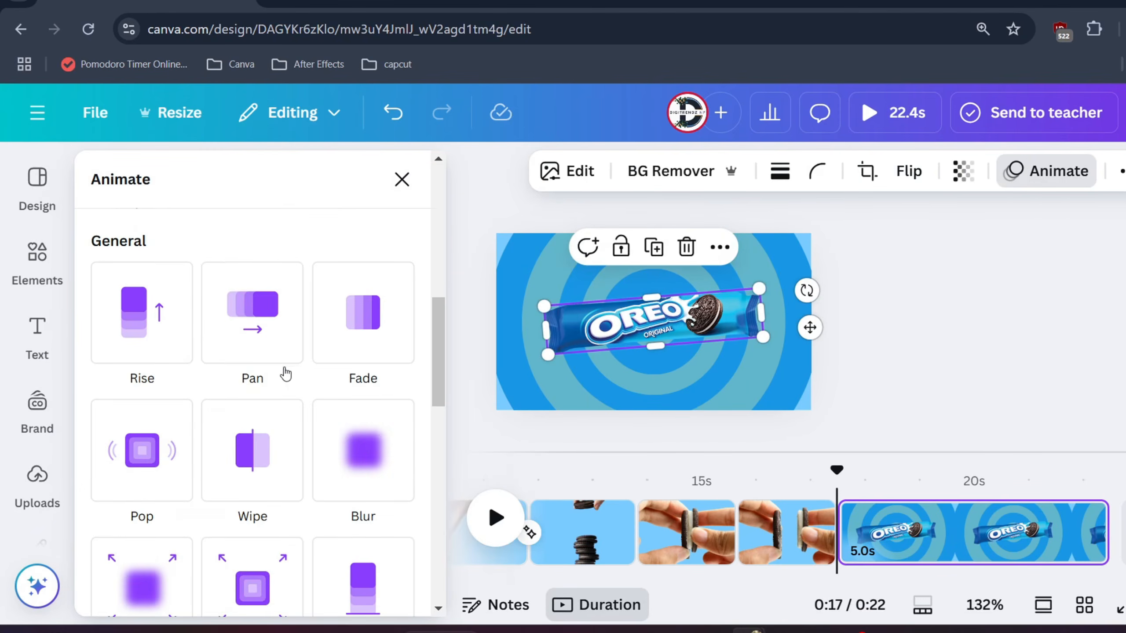
pyautogui.click(148, 459)
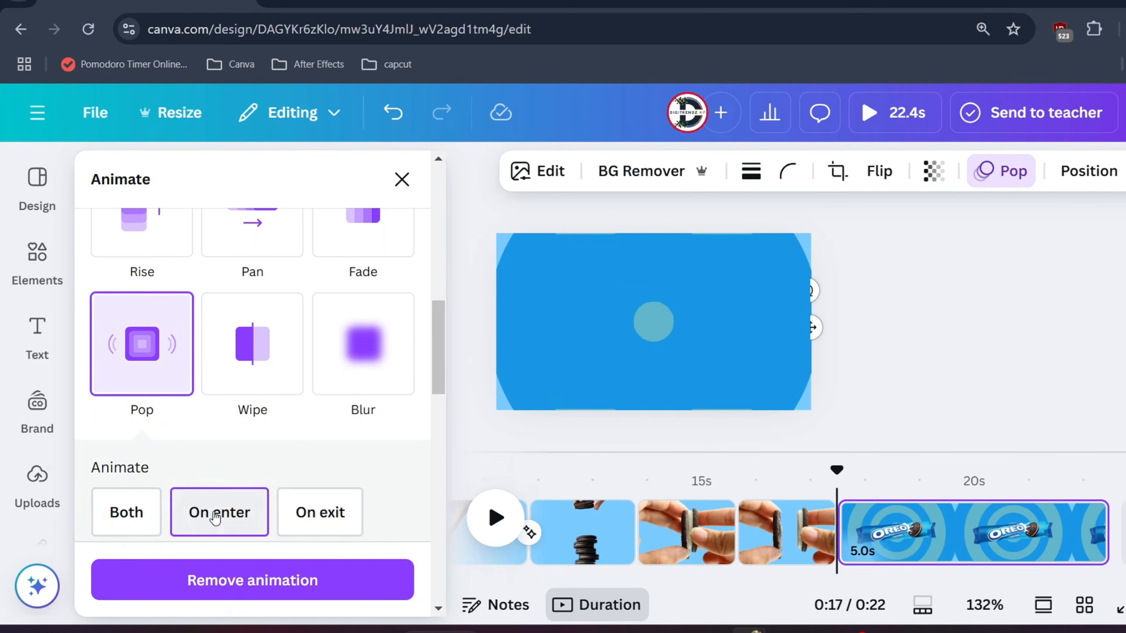
pyautogui.scroll(-3, 221, 488)
pyautogui.click(109, 432)
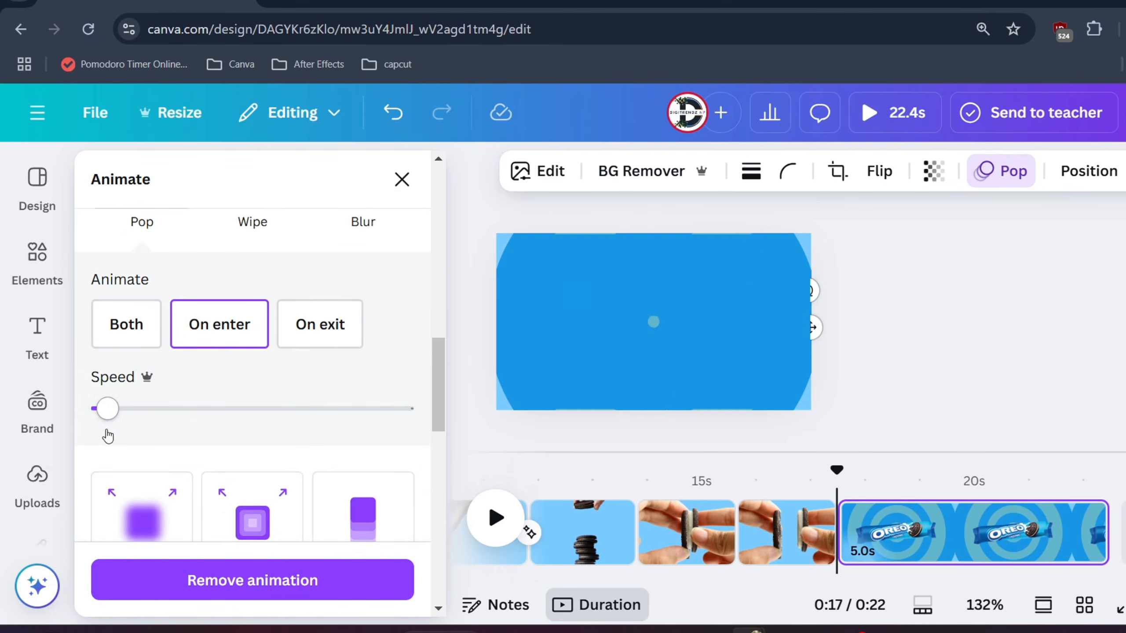
pyautogui.moveTo(120, 430); pyautogui.dragTo(234, 432)
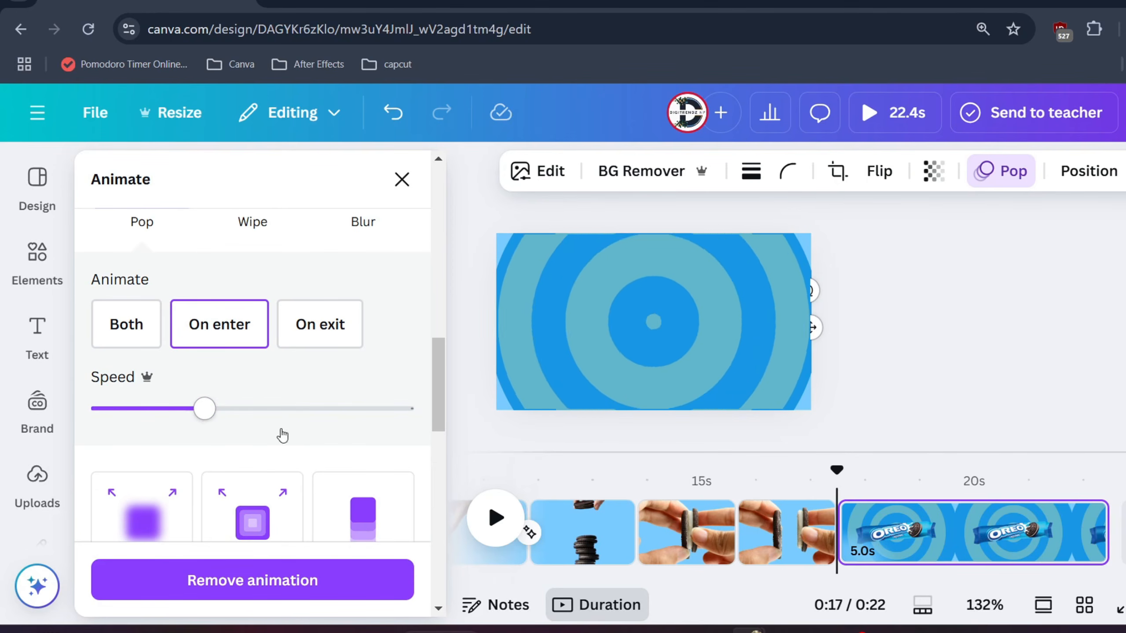
pyautogui.click(905, 371)
# - Try a downward Flow transition between the cookie bite page and the first hand page, and preview it
pyautogui.click(367, 535)
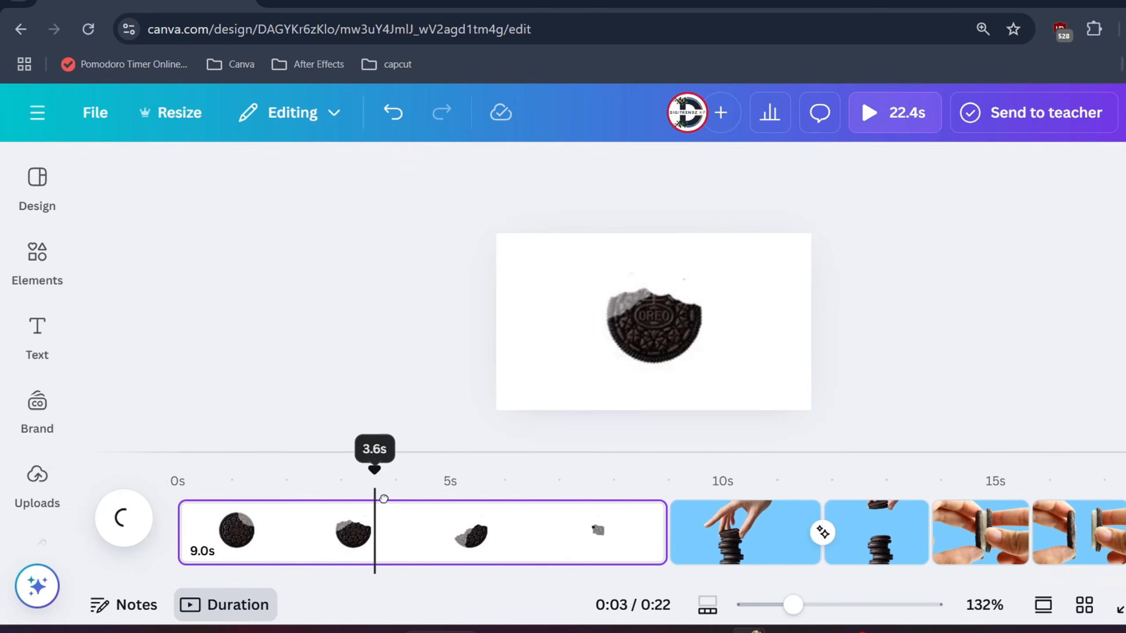
pyautogui.click(672, 554)
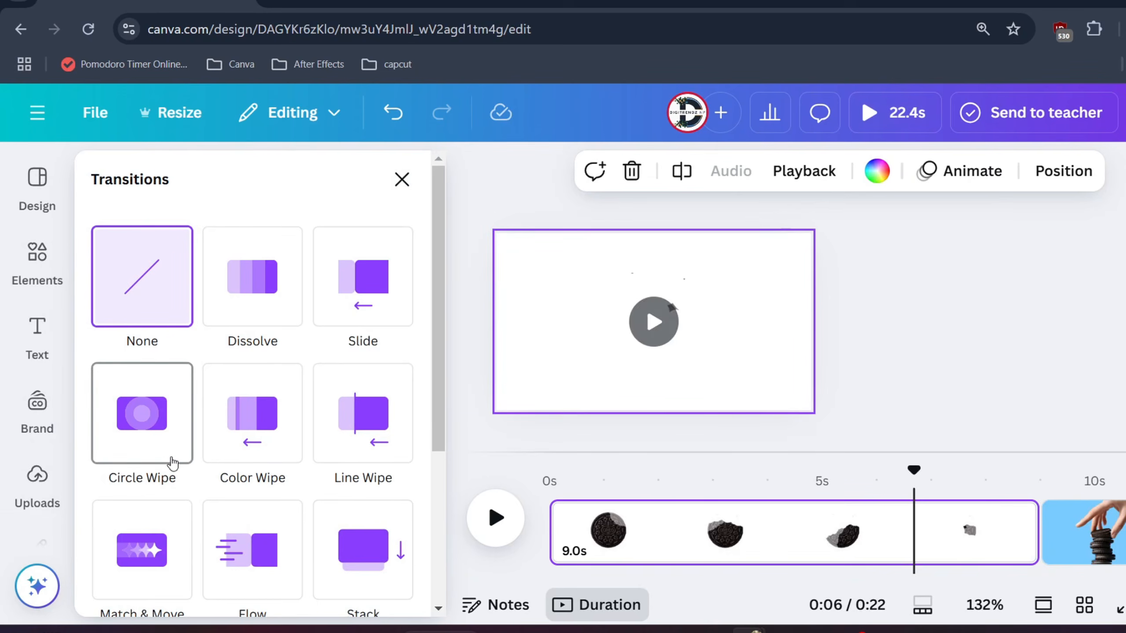
pyautogui.click(267, 562)
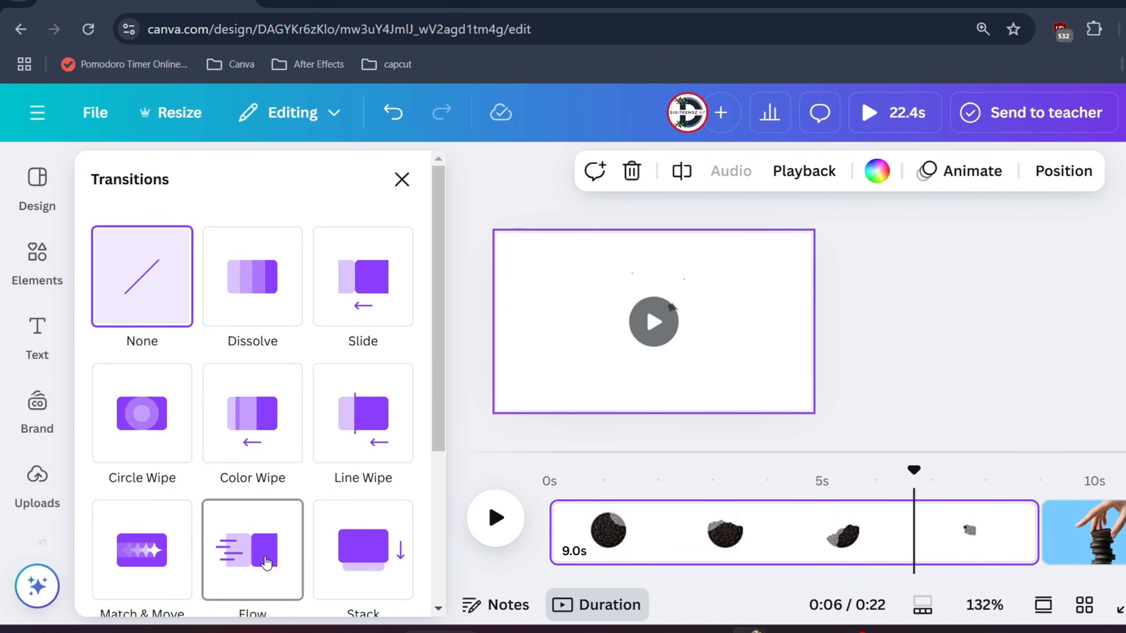
pyautogui.click(378, 577)
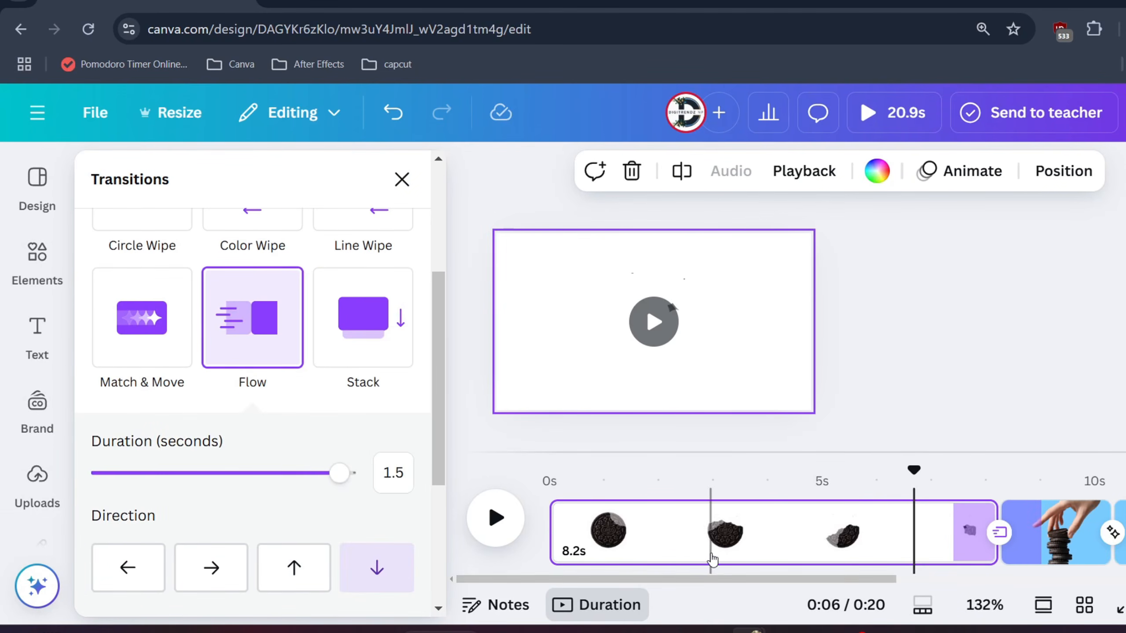
pyautogui.hscroll(5, 872, 587)
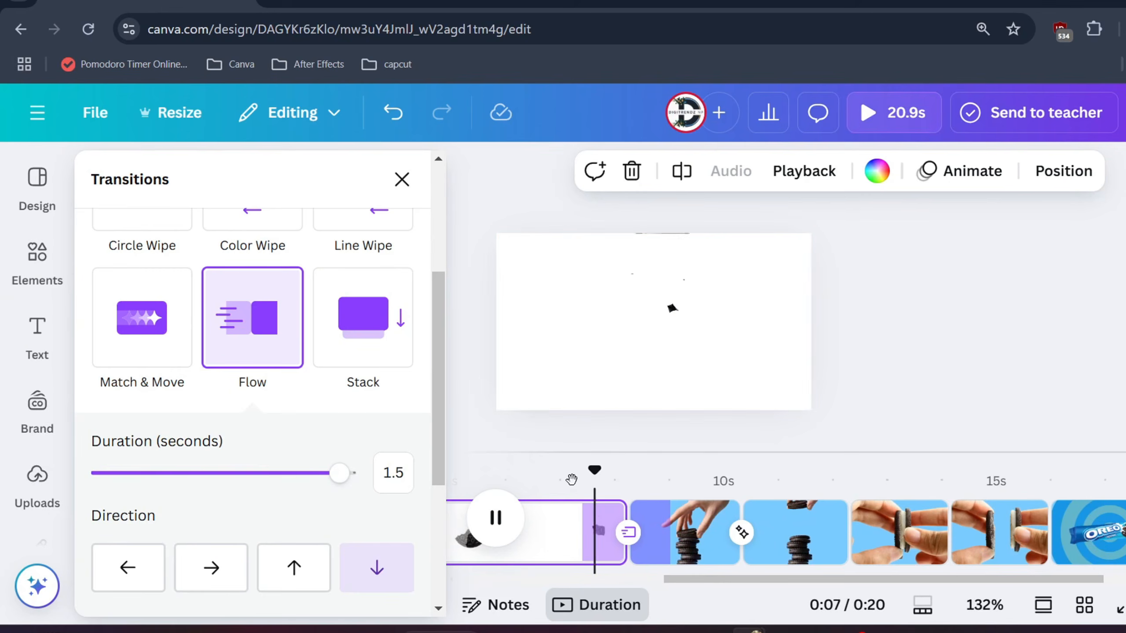
pyautogui.press('space')
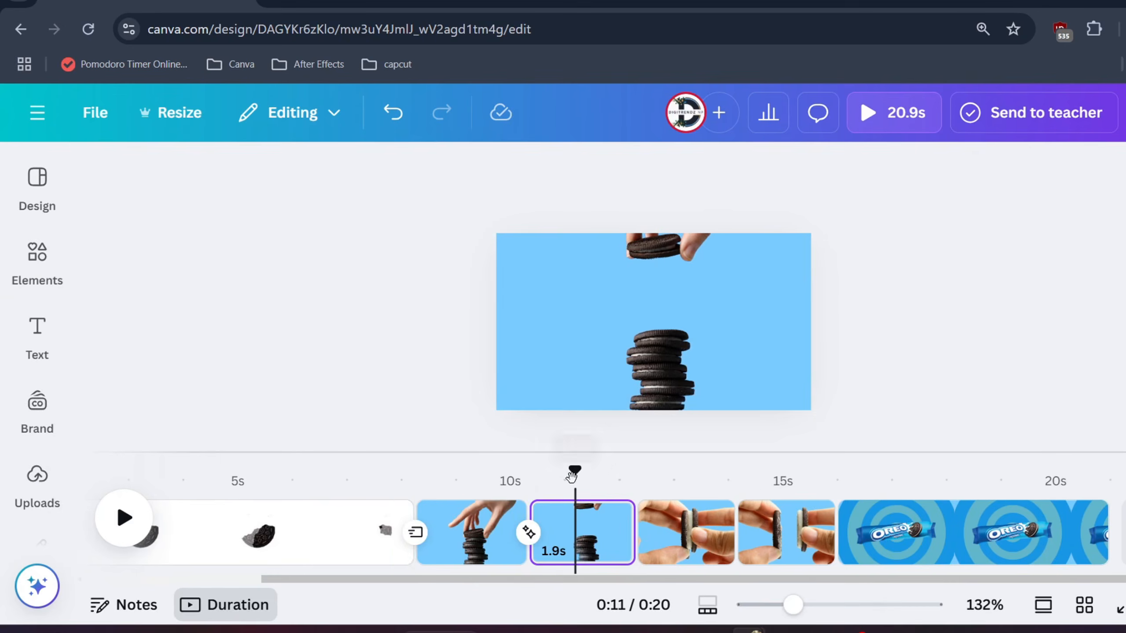
# - Try the upward direction for the Flow transition after the cookie bite page, and preview it
pyautogui.moveTo(572, 473); pyautogui.dragTo(373, 473)
pyautogui.click(415, 532)
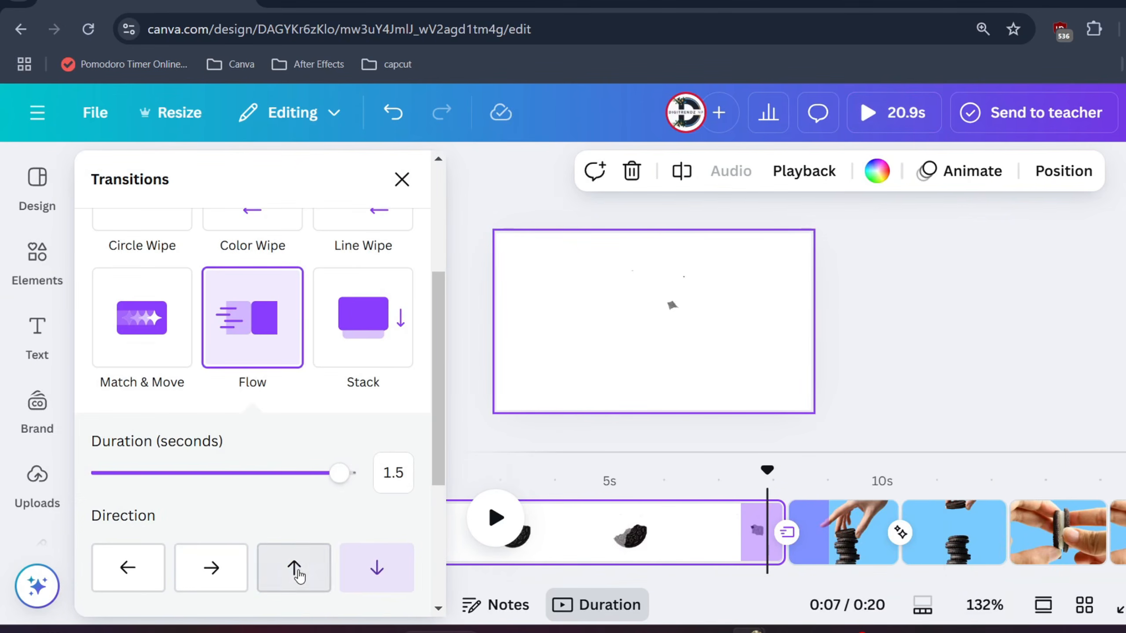
pyautogui.press('space')
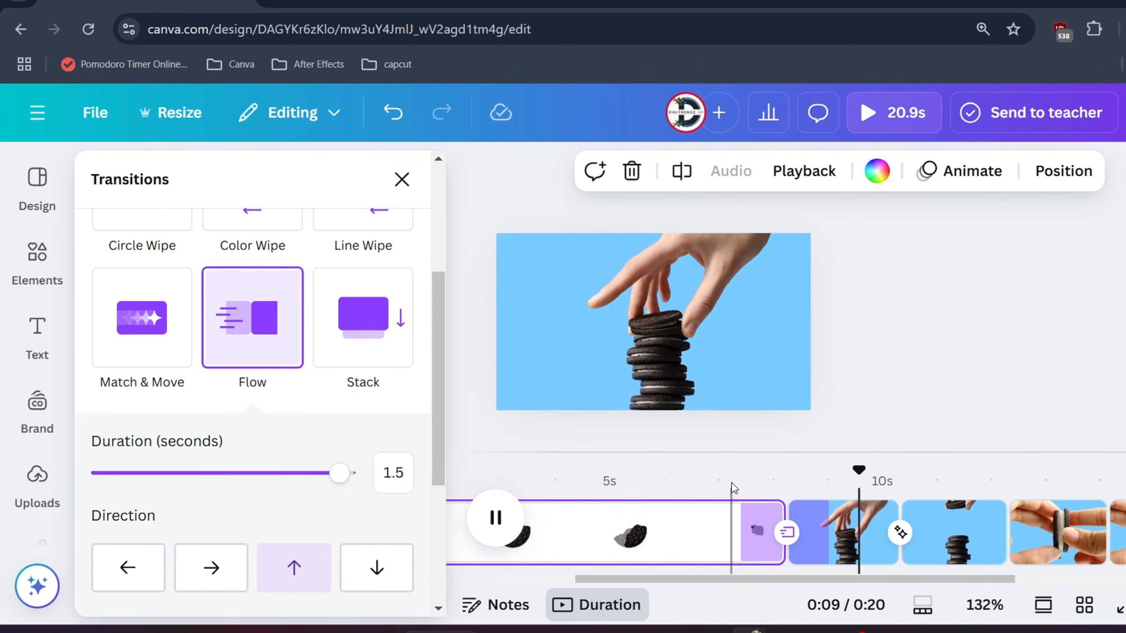
pyautogui.press('space')
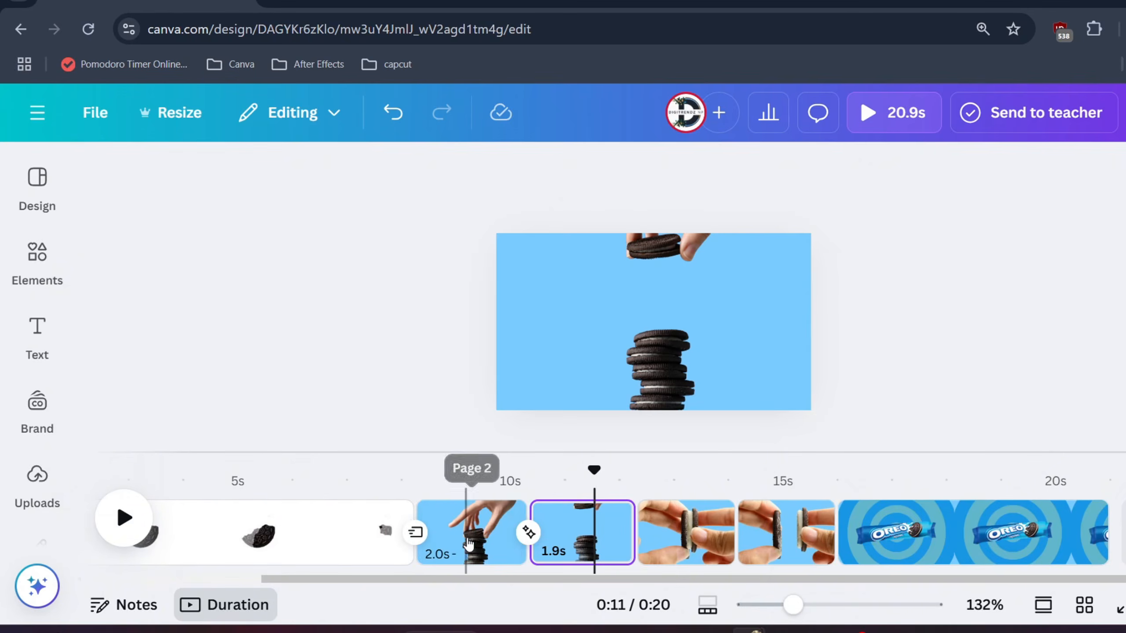
# - Replace the Flow transition after the cookie bite page with Circle Wipe
pyautogui.click(415, 531)
pyautogui.scroll(3, 252, 421)
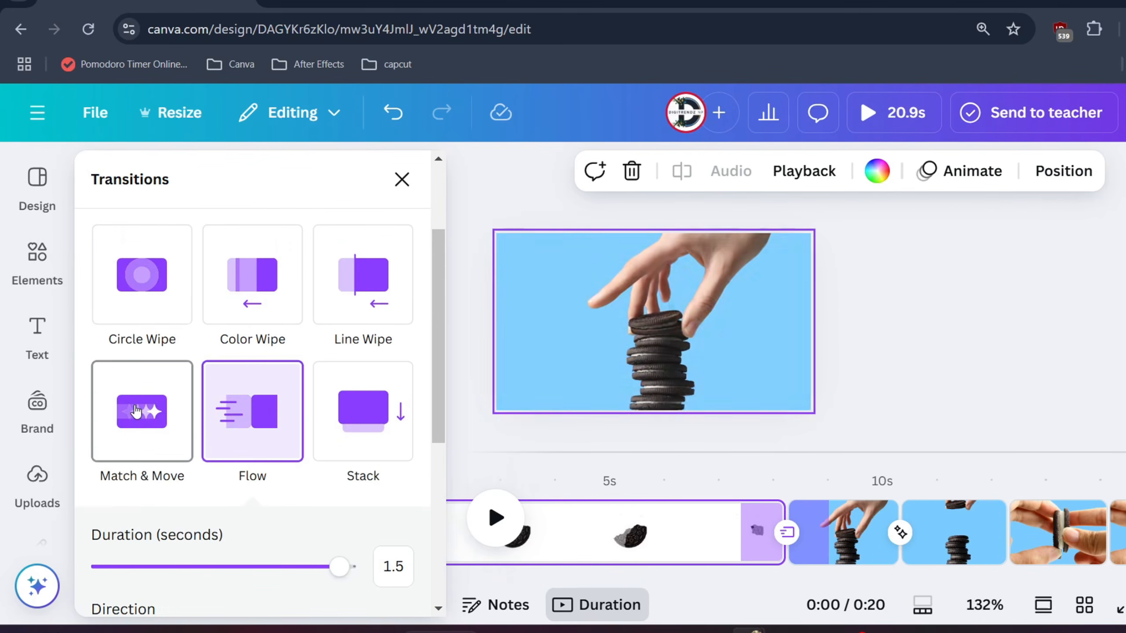
pyautogui.click(142, 275)
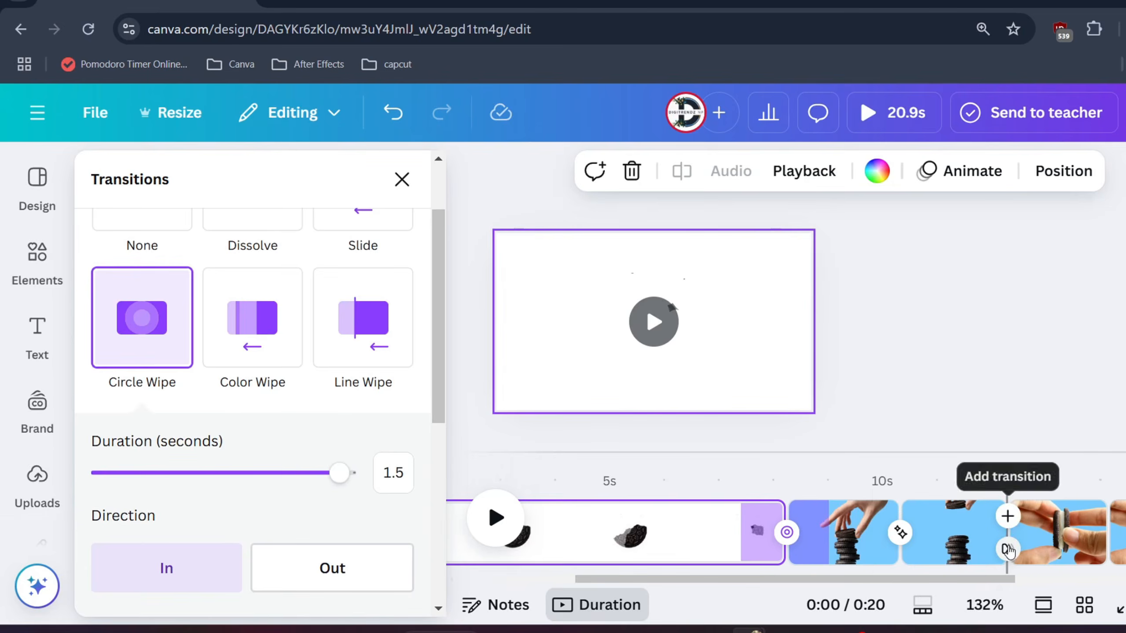